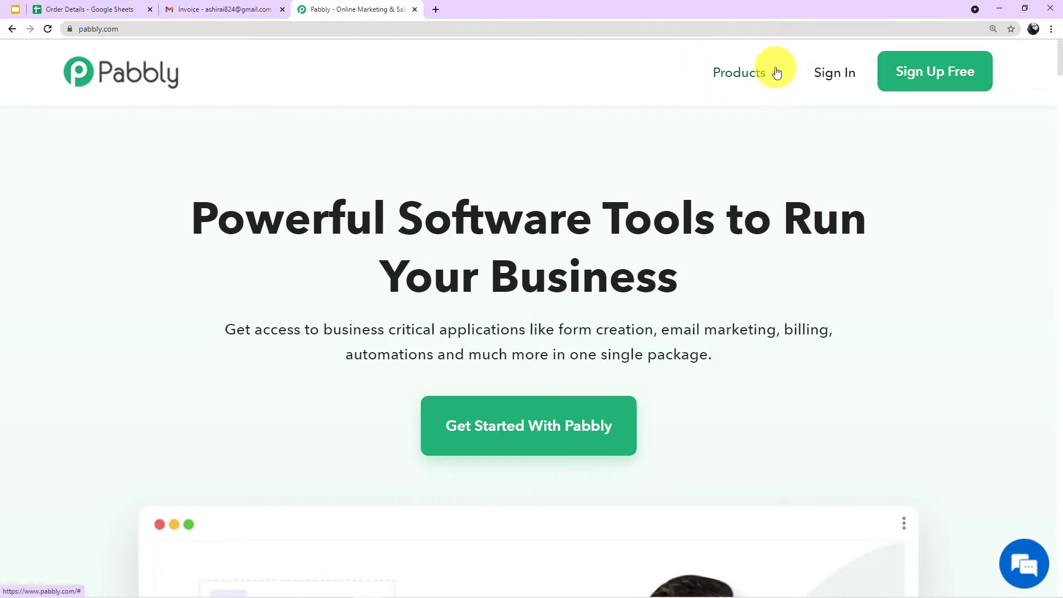
Open the Connect product page from the Pabbly site and access the Connect app from the account's app list.
left_click(744, 79)
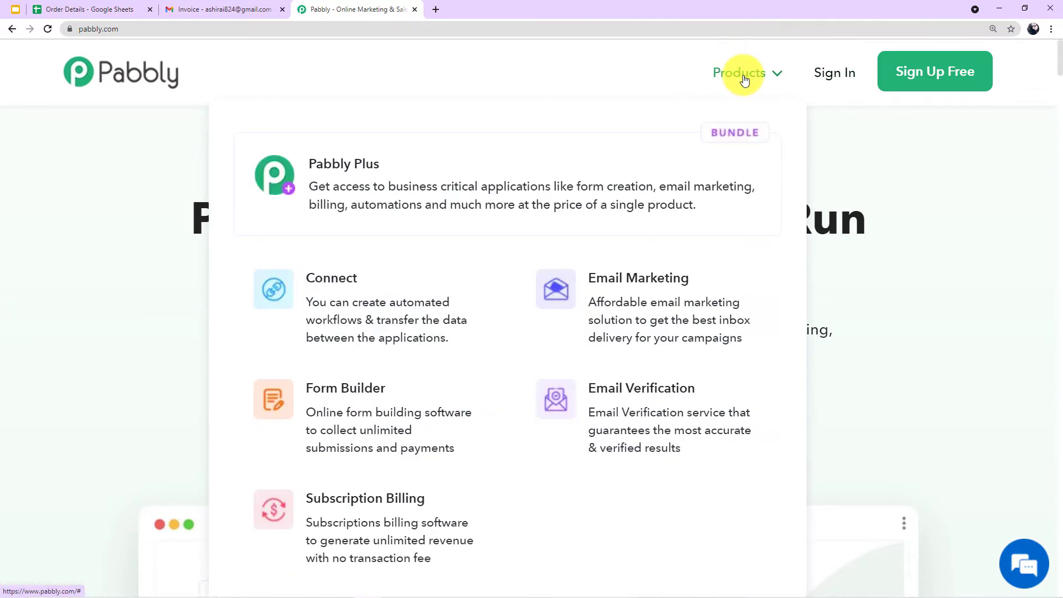
left_click(328, 288)
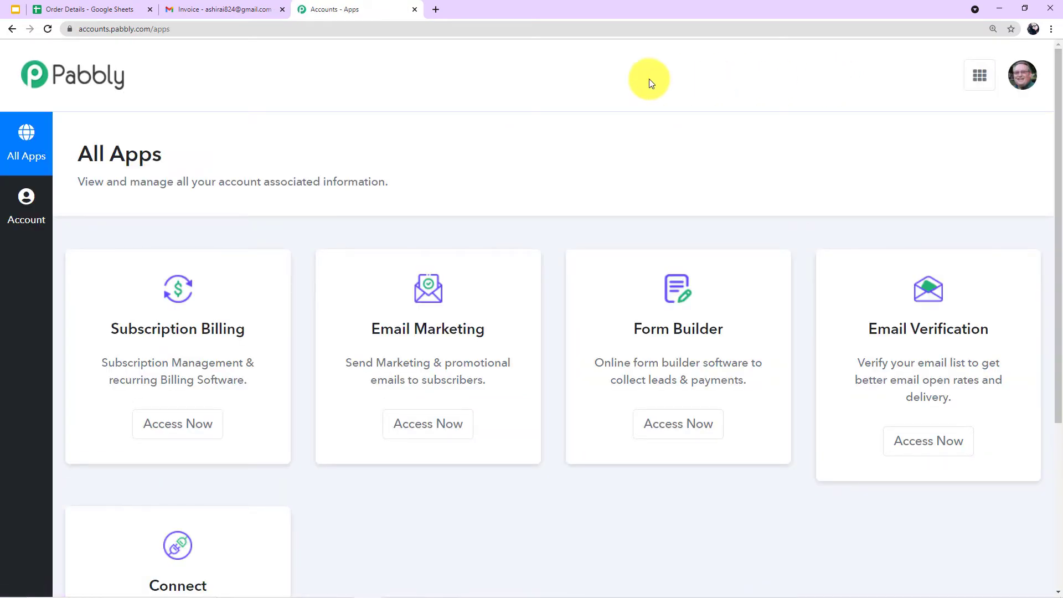
scroll(651, 83, "down", 2)
scroll(650, 83, "down", 1)
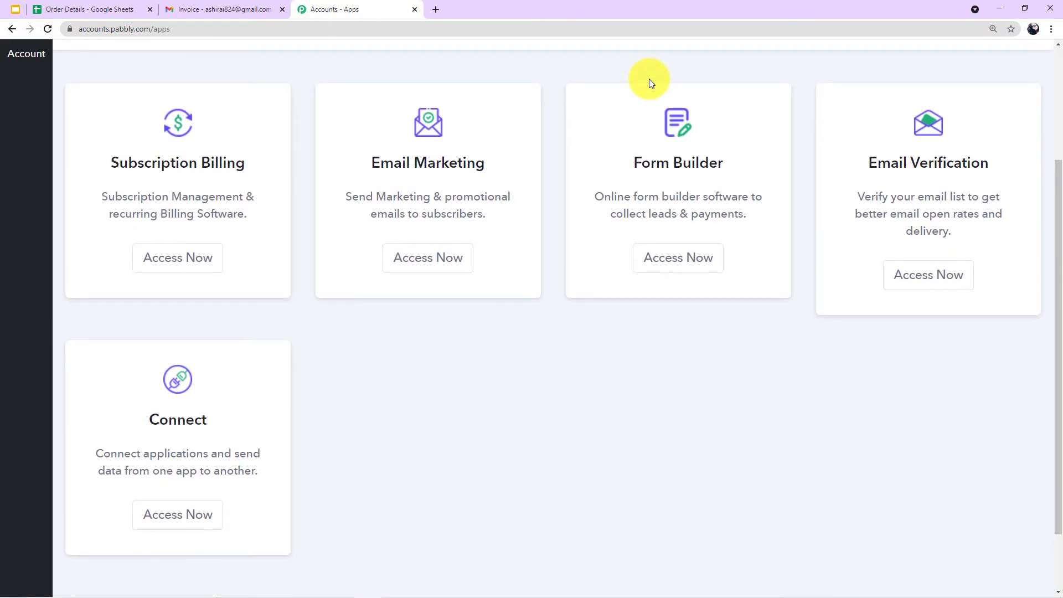
scroll(463, 209, "down", 2)
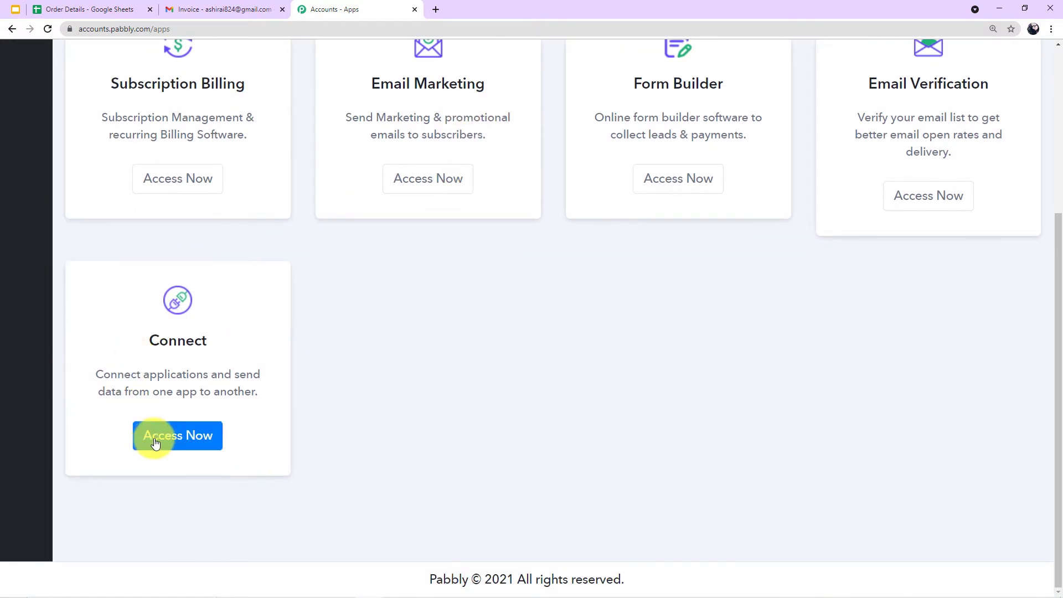
left_click(179, 443)
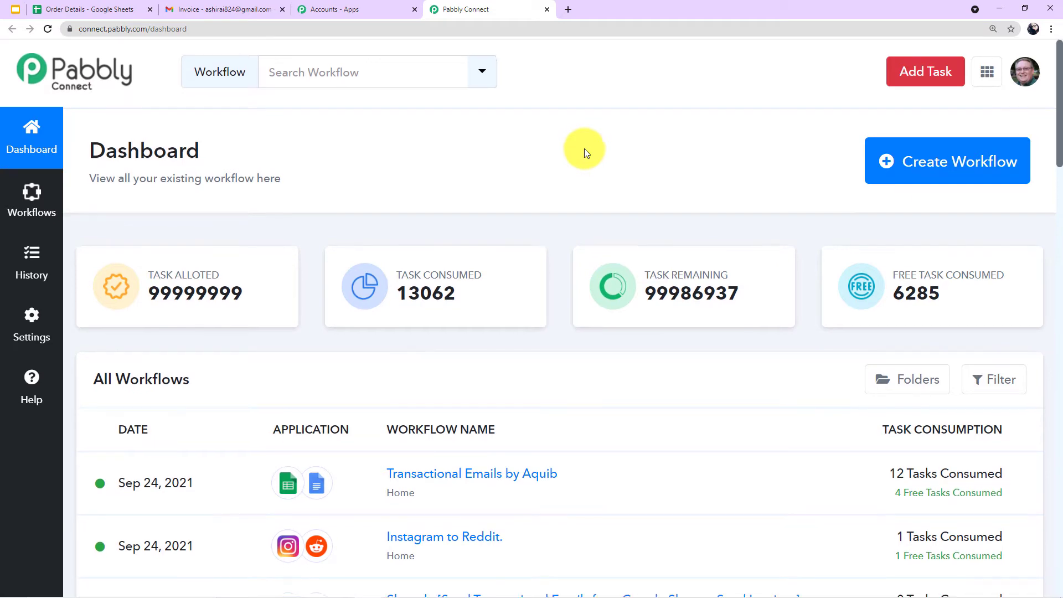
Create a workflow named "Invoice Generation from Google sheets and Send on Gmail".
scroll(584, 150, "down", 1)
scroll(598, 166, "down", 3)
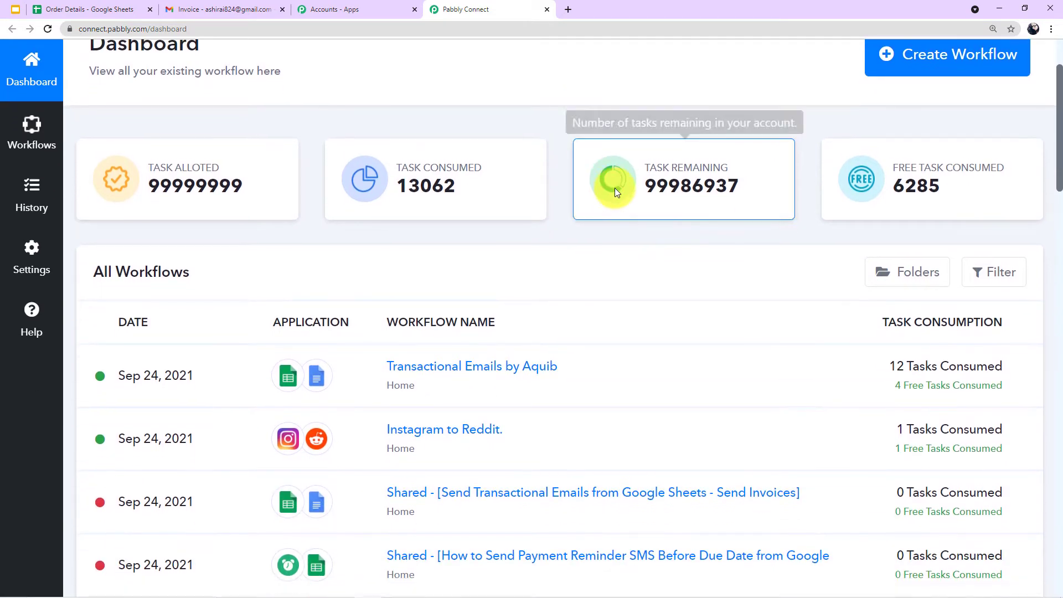
scroll(391, 304, "down", 4)
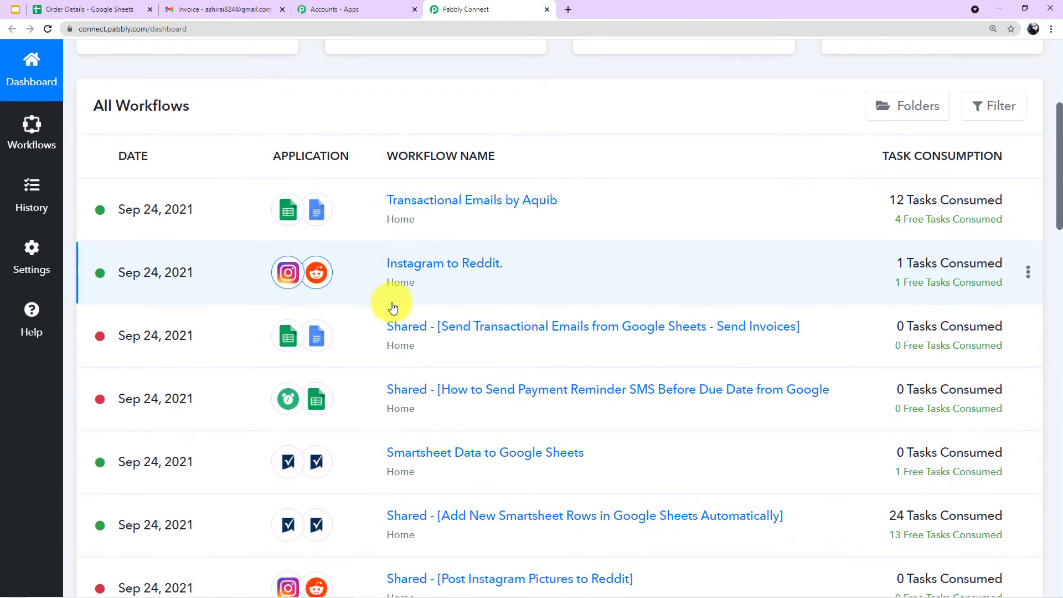
scroll(522, 267, "up", 4)
scroll(522, 265, "up", 4)
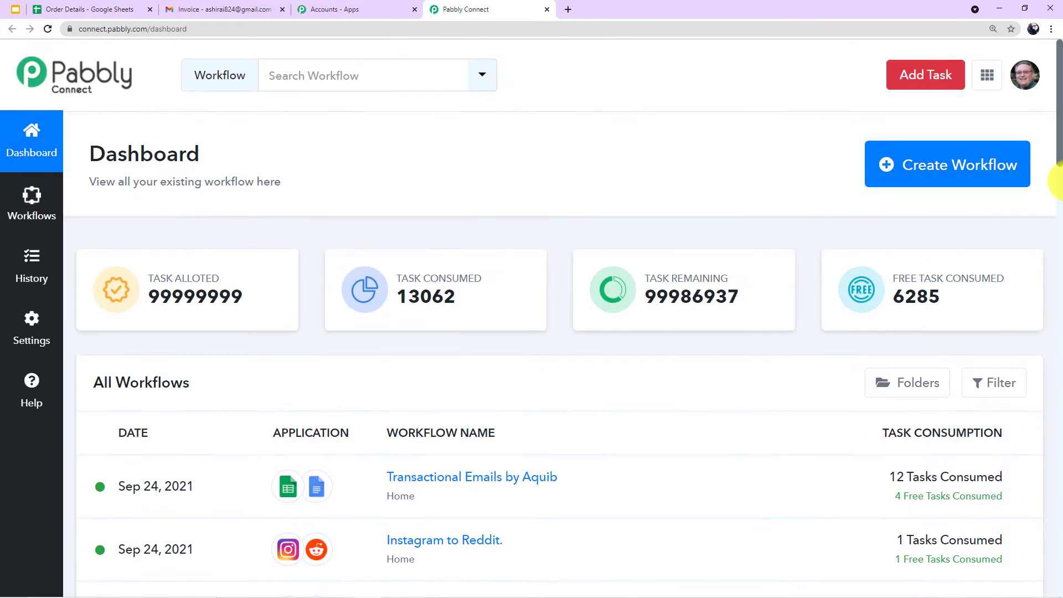
left_click(973, 172)
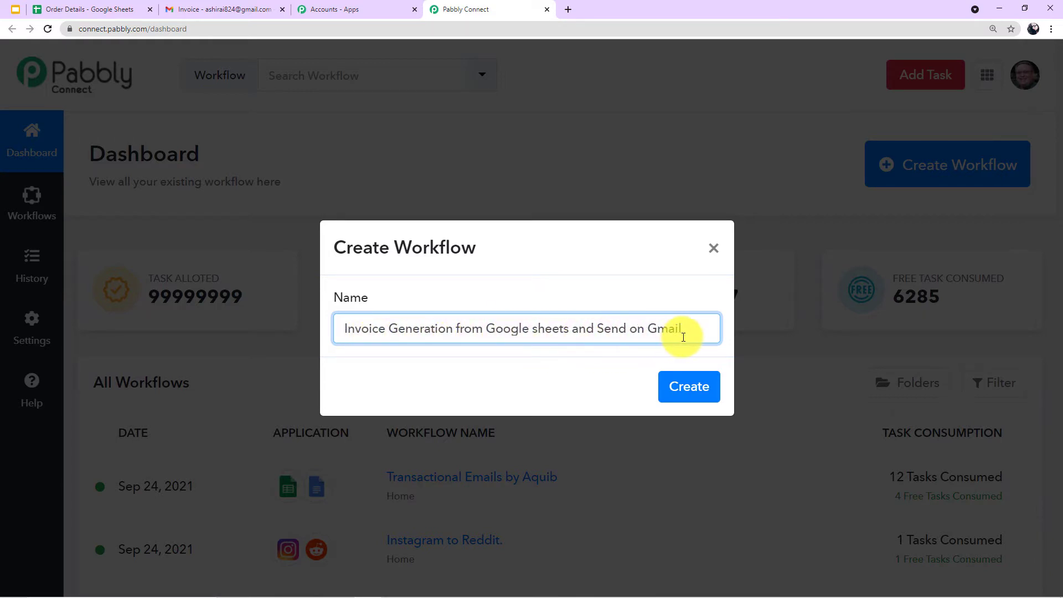
left_click(673, 388)
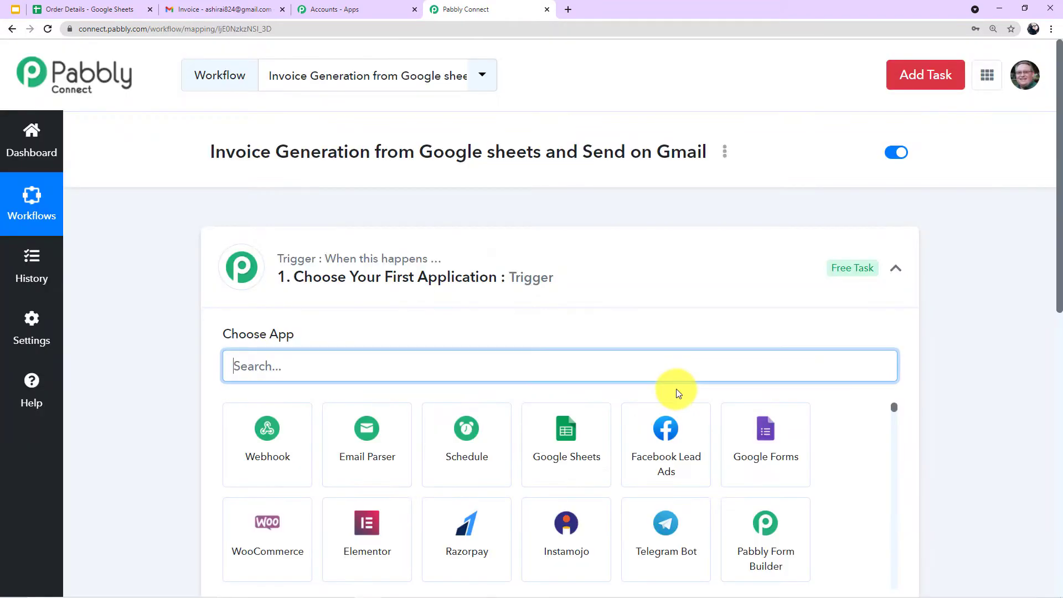
Set the workflow's trigger to Google Sheets with the New Spreadsheet Row event.
left_click(893, 270)
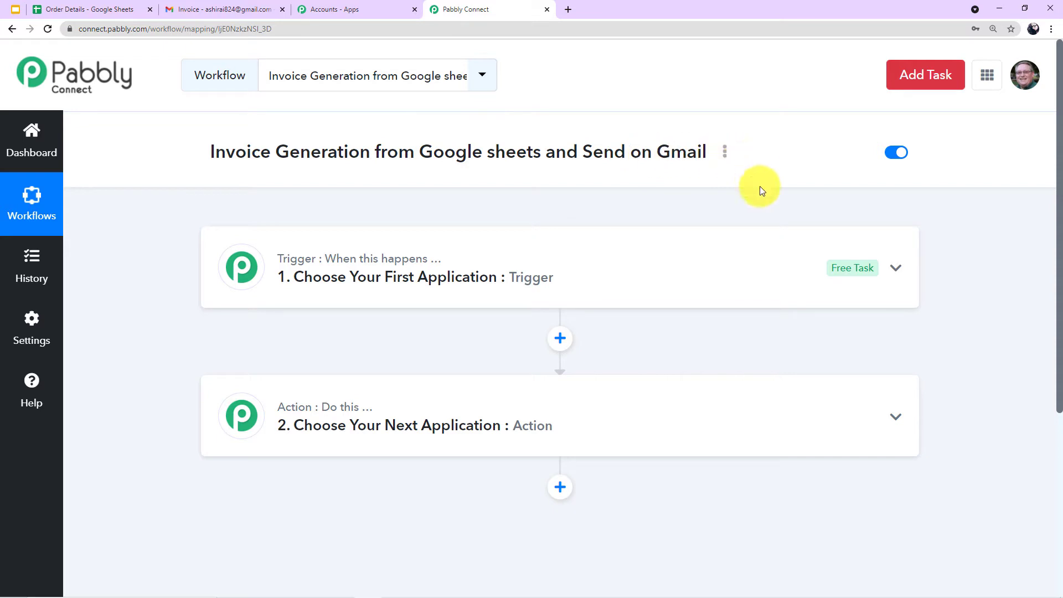
left_click(332, 304)
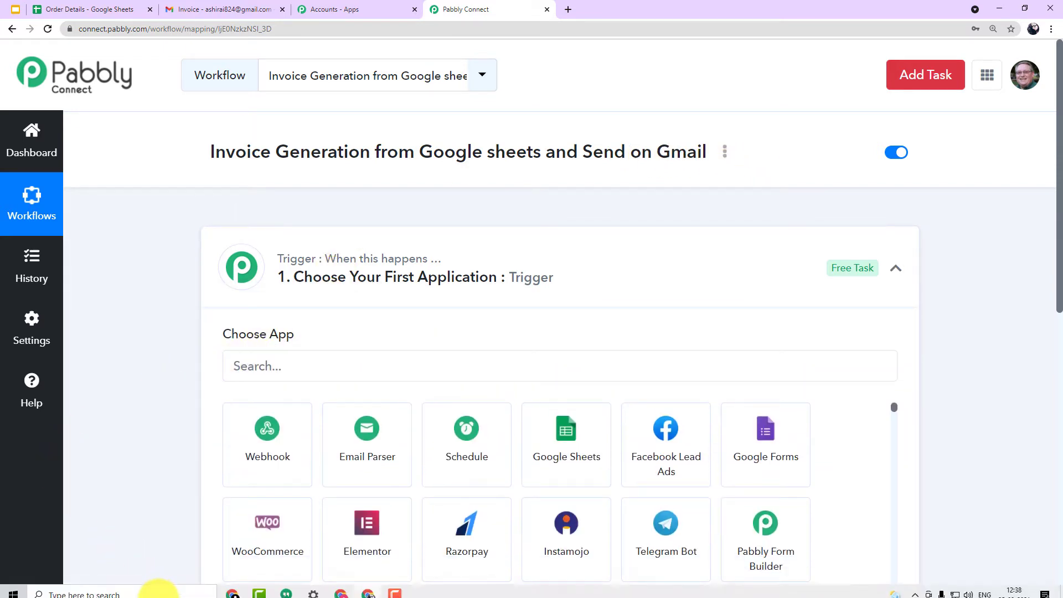
left_click(297, 368)
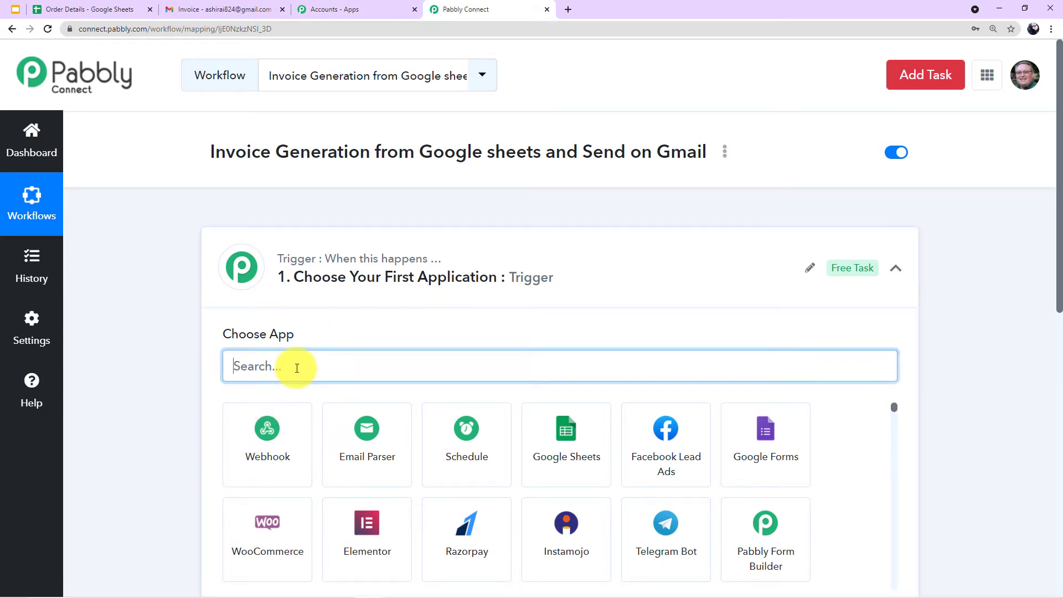
type("g")
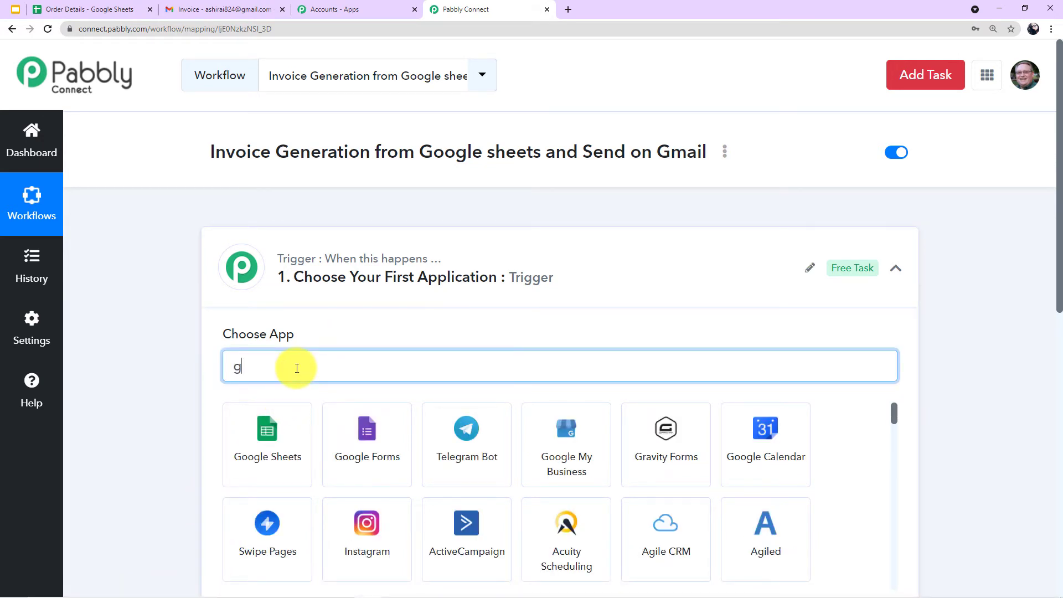
left_click(266, 430)
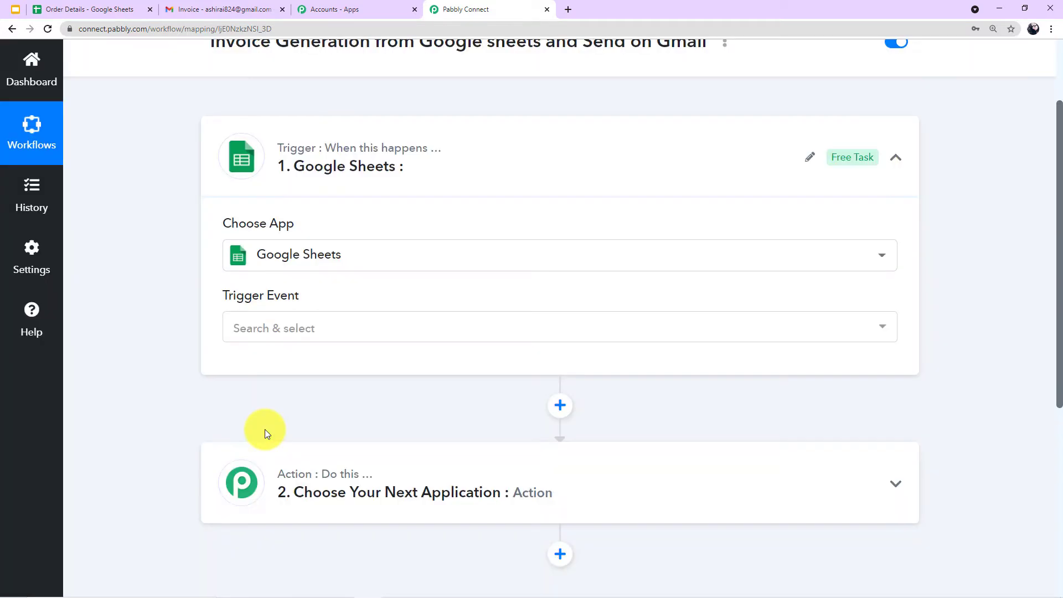
left_click(346, 331)
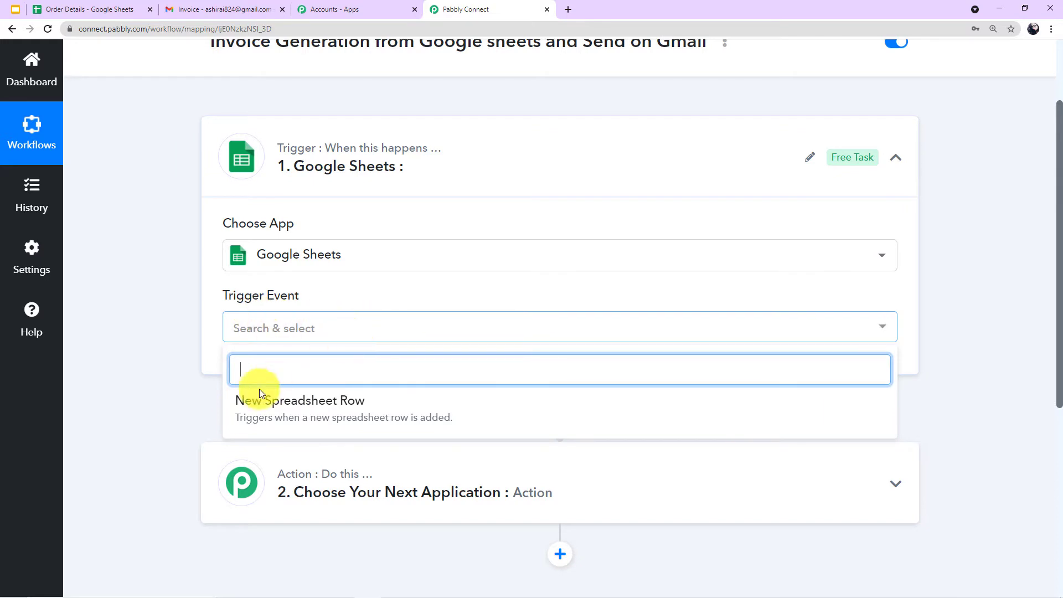
left_click(331, 407)
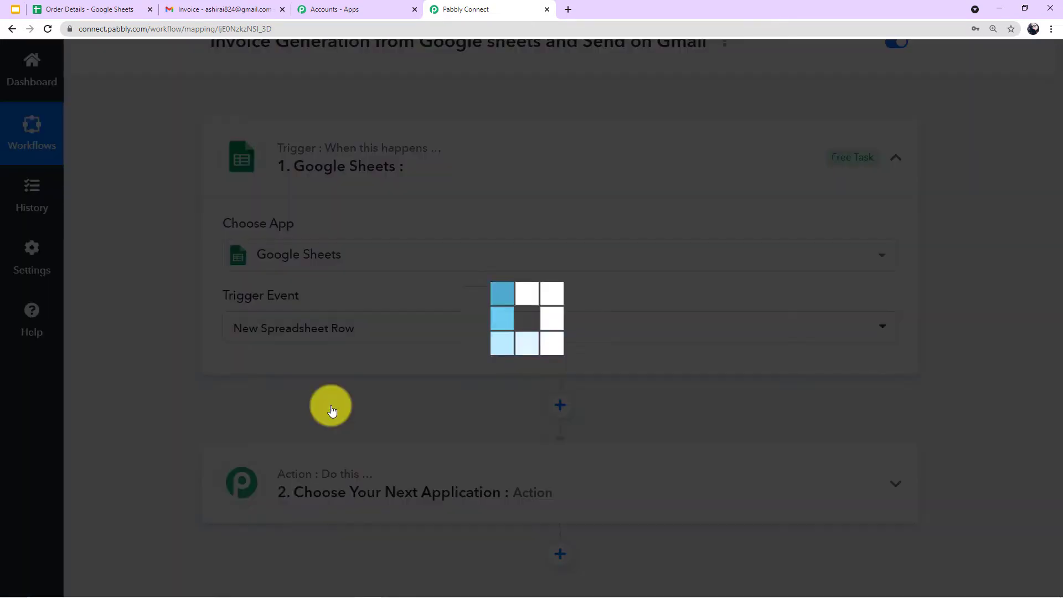
Copy the webhook URL of the Google Sheets trigger.
scroll(164, 369, "down", 2)
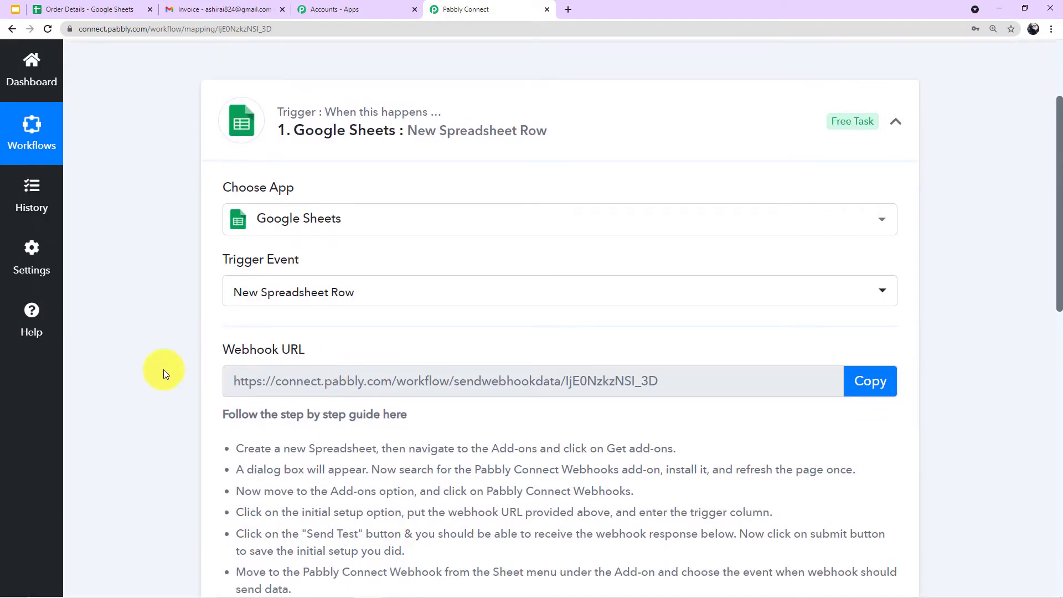
scroll(164, 370, "down", 2)
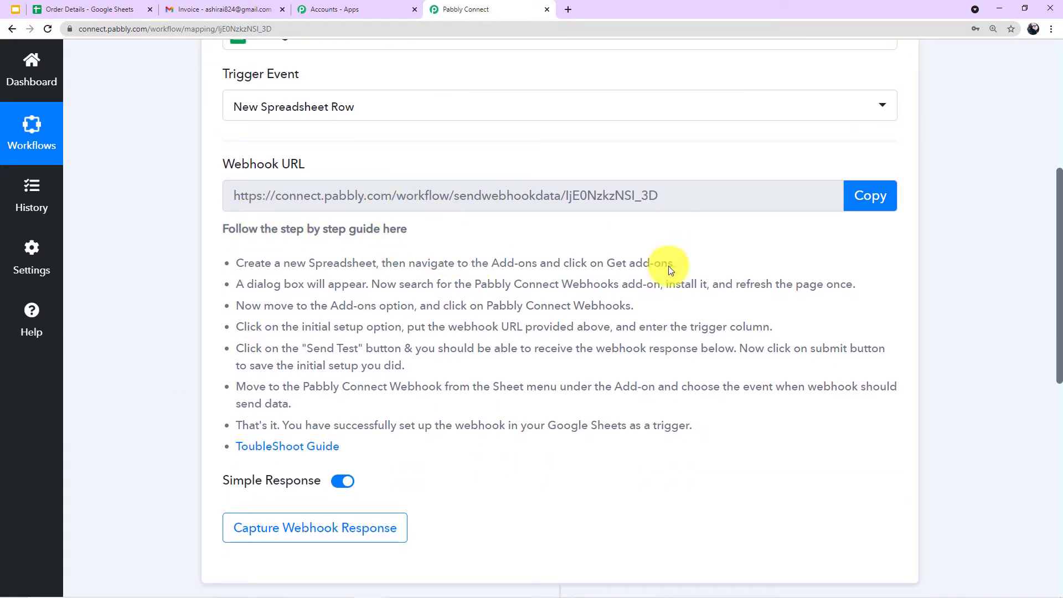
left_click(877, 207)
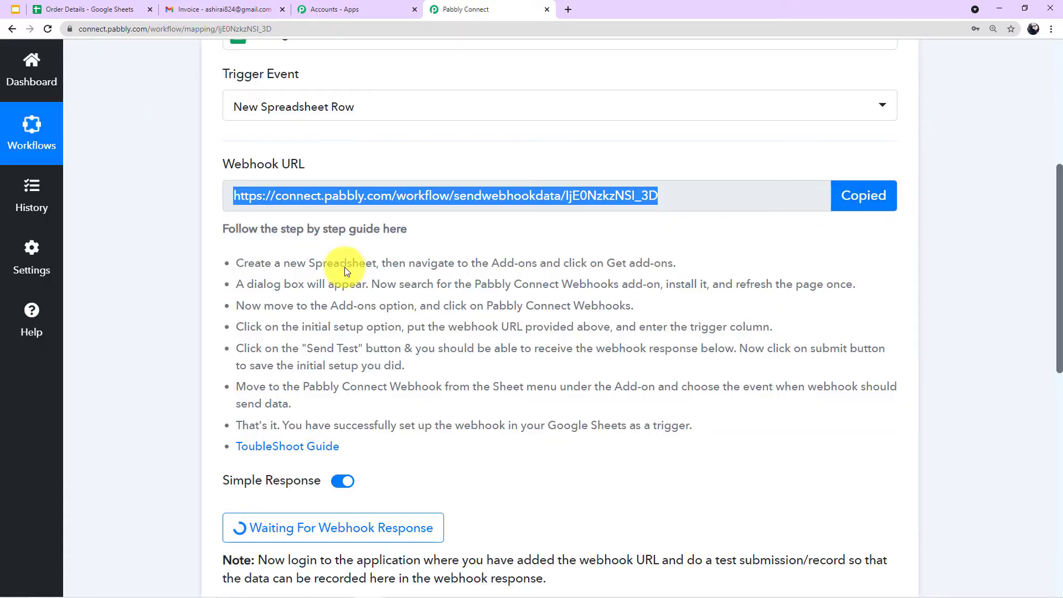
In the Order Details spreadsheet, search the add-on marketplace for Pabbly Connect Webhooks, close the marketplace and reload the spreadsheet.
left_click(121, 10)
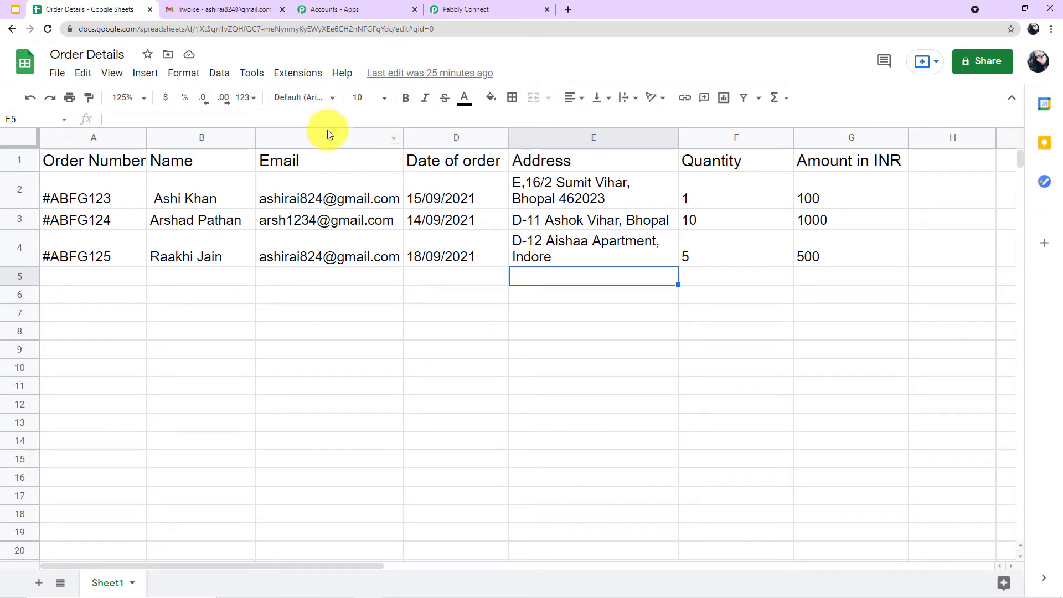
left_click(299, 77)
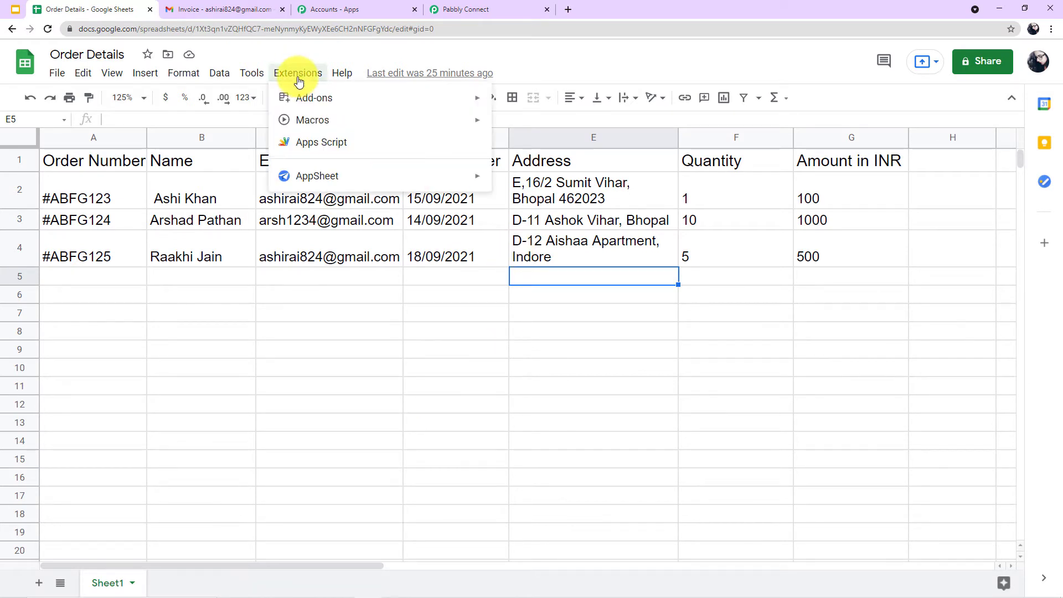
mouse_move(299, 101)
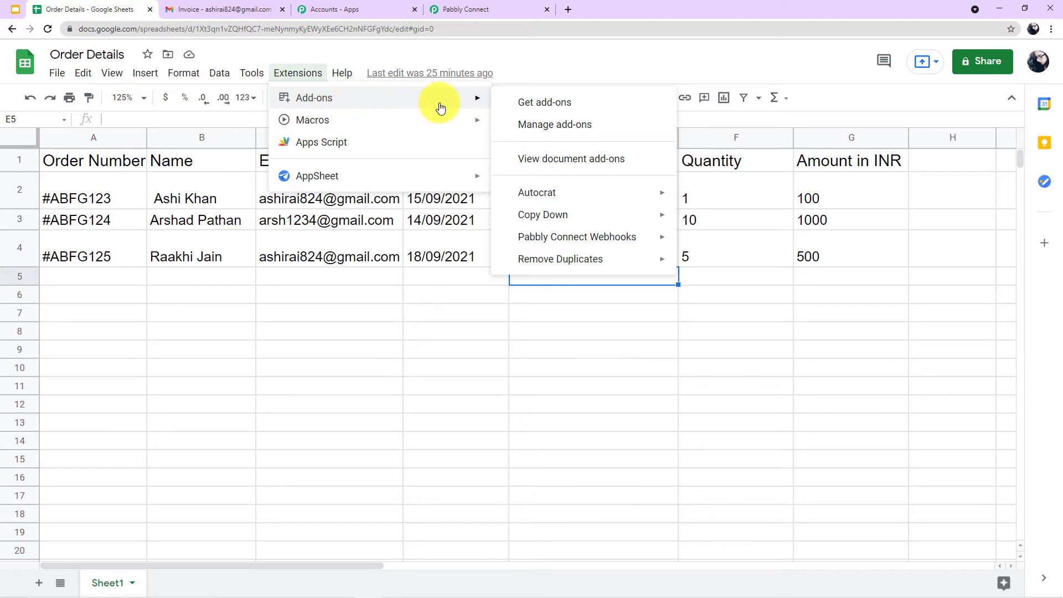
left_click(530, 103)
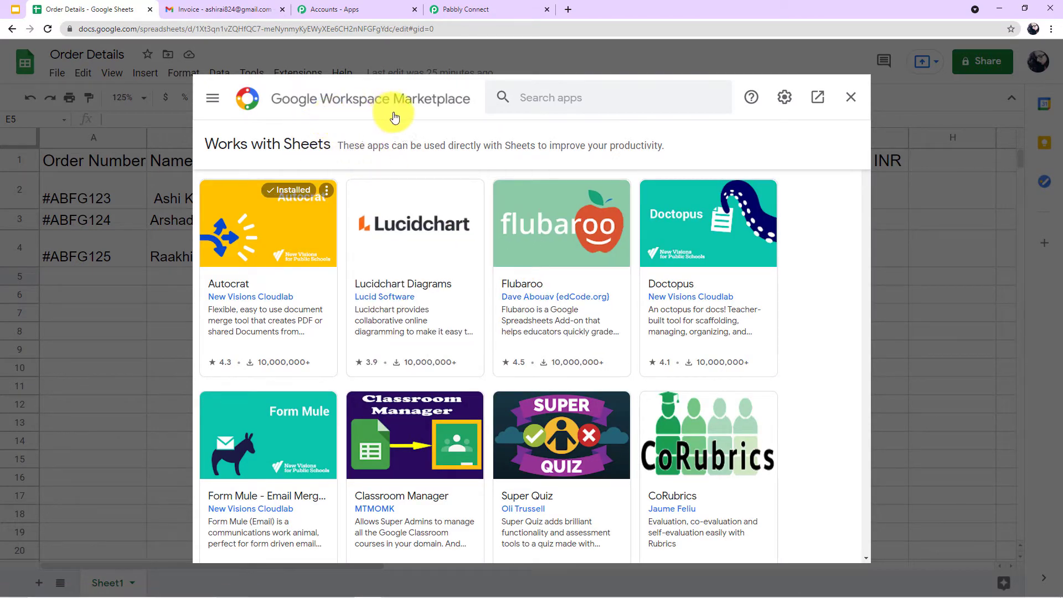
left_click(578, 104)
type("pa")
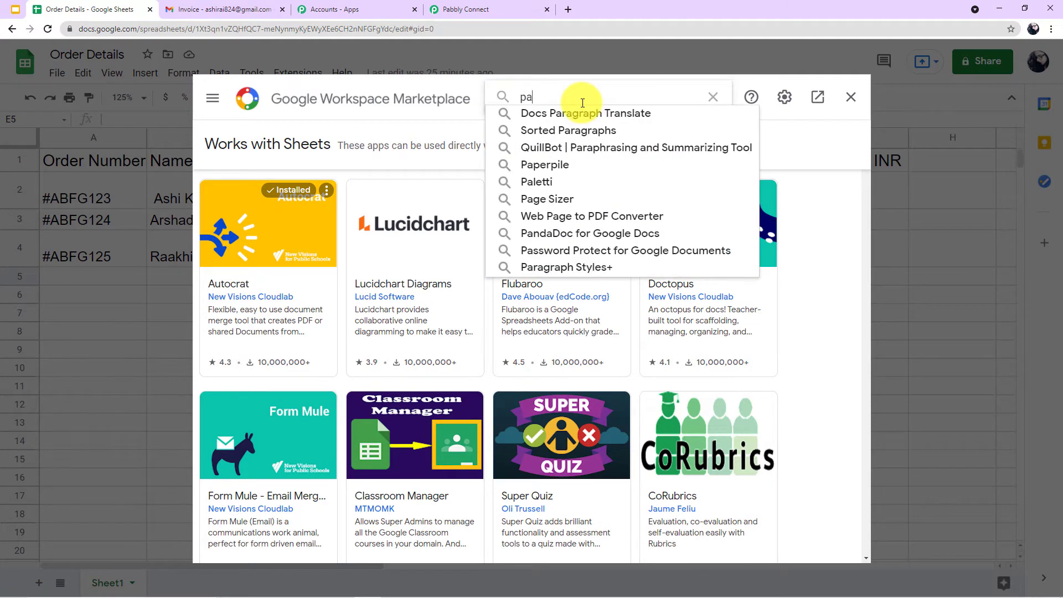
type("bb")
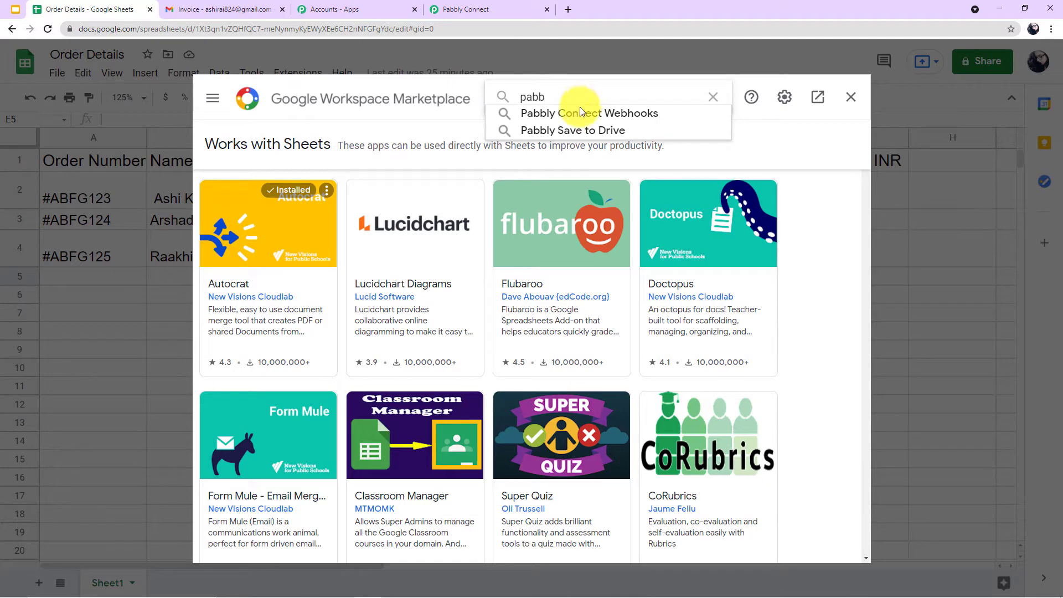
left_click(633, 112)
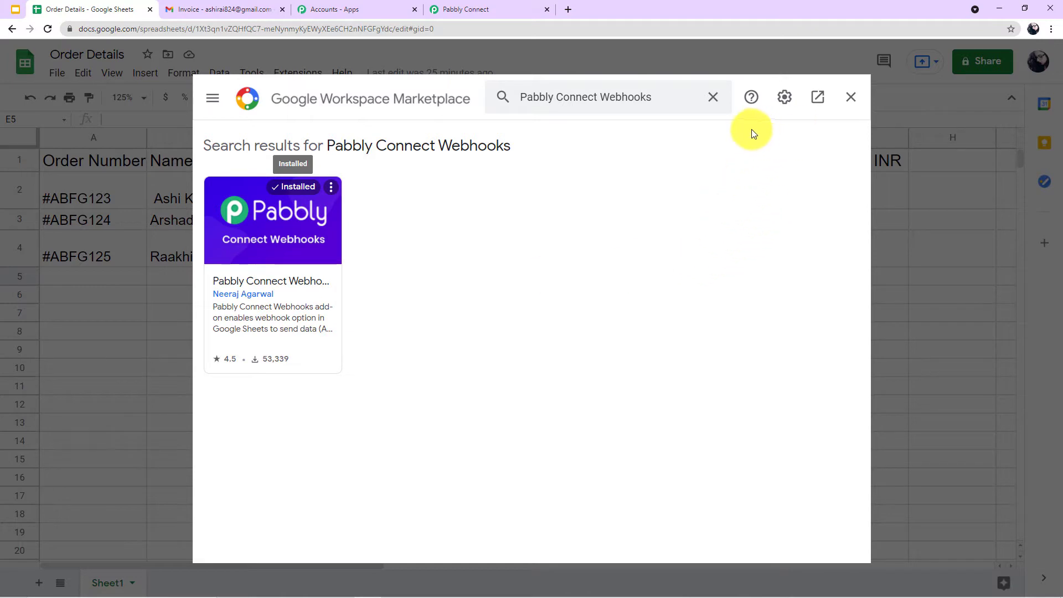
left_click(849, 99)
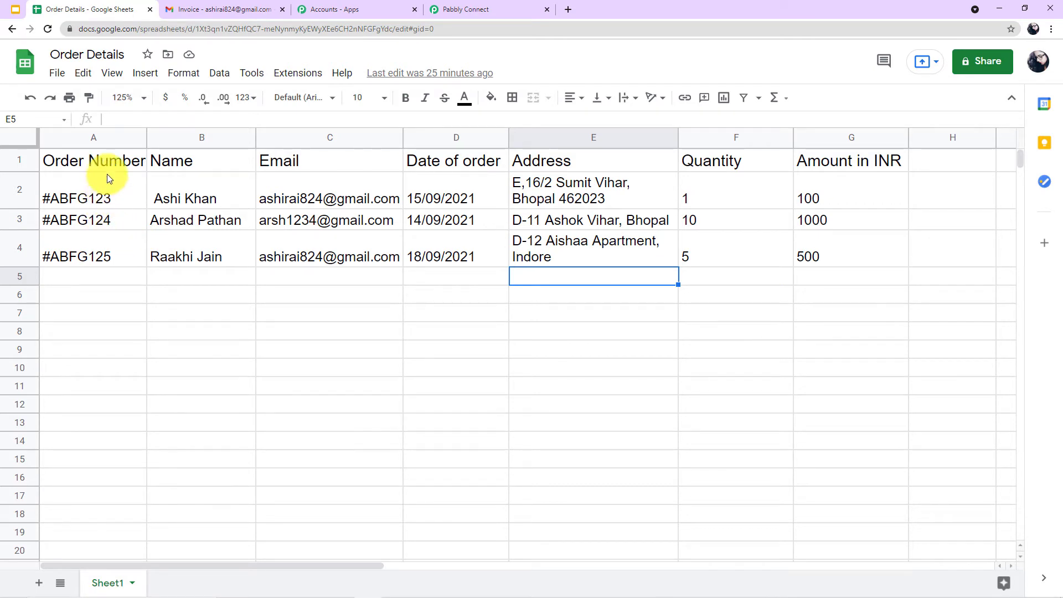
left_click(49, 29)
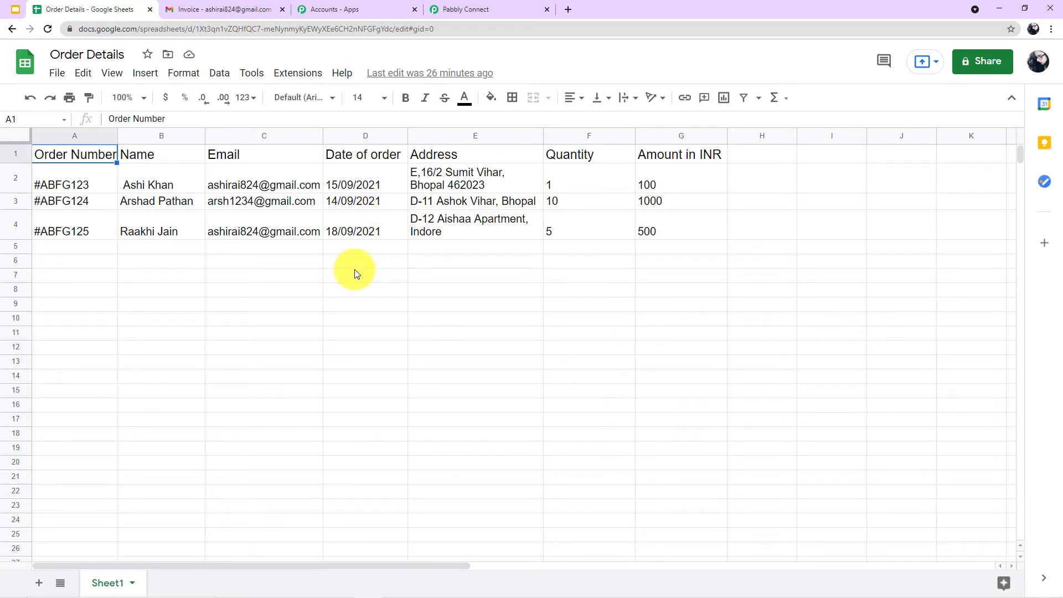
left_click(298, 75)
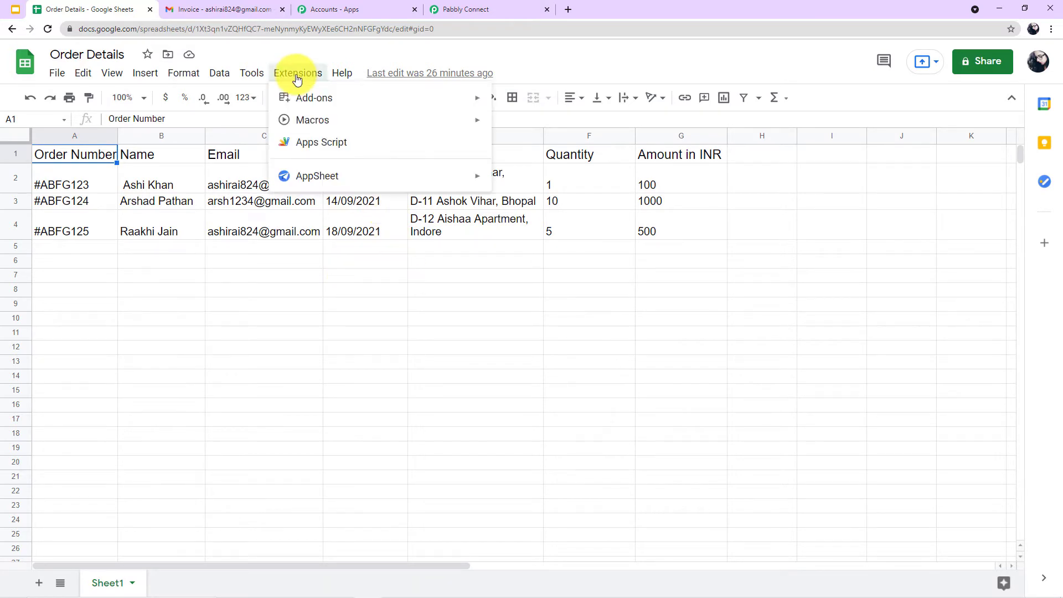
mouse_move(302, 101)
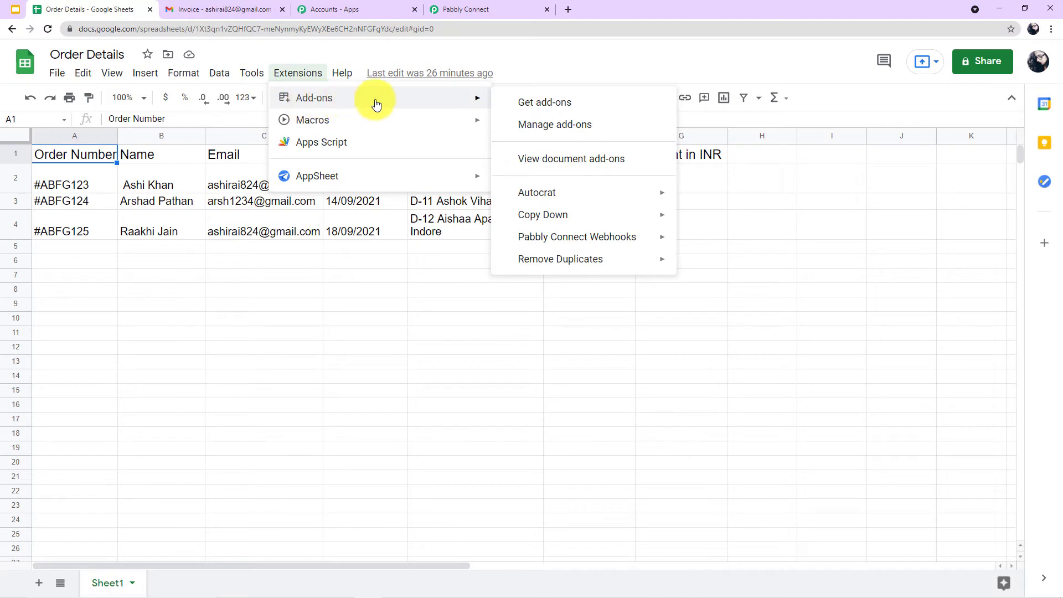
mouse_move(558, 240)
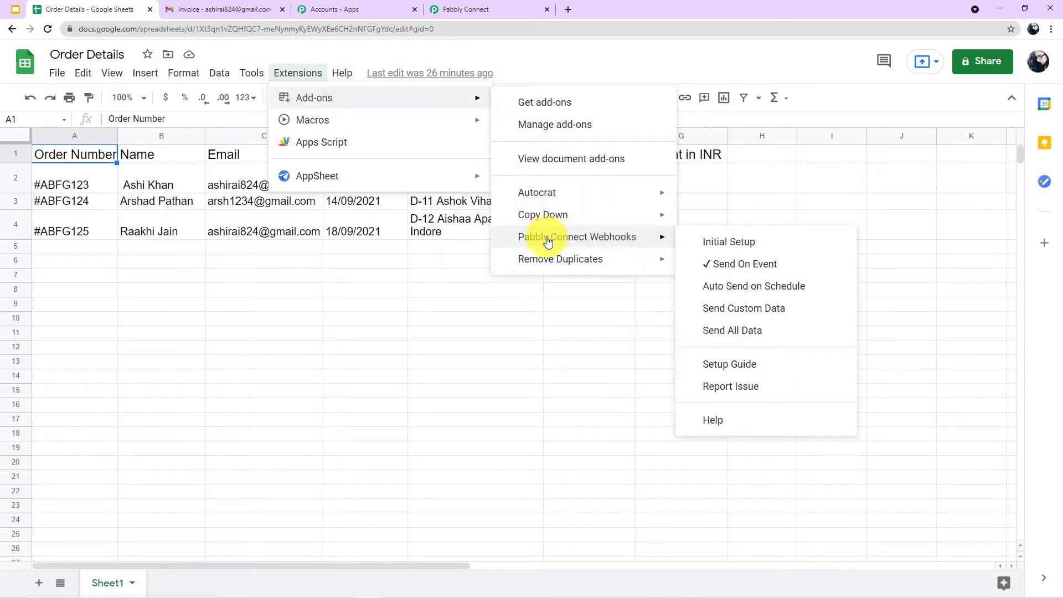
left_click(711, 243)
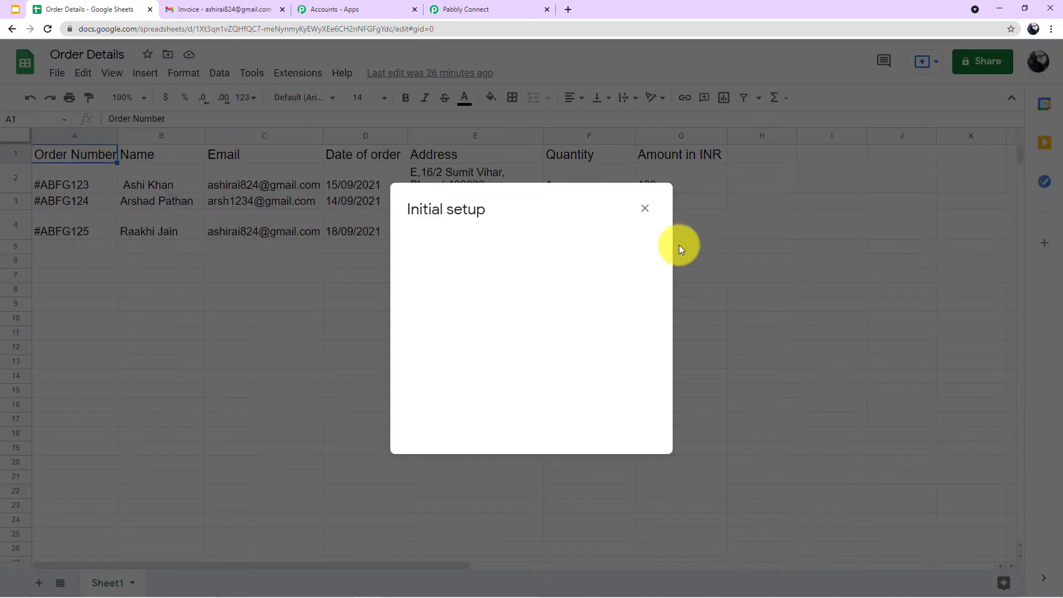
left_click(577, 256)
key("ctrl+v")
left_click(458, 311)
type("F")
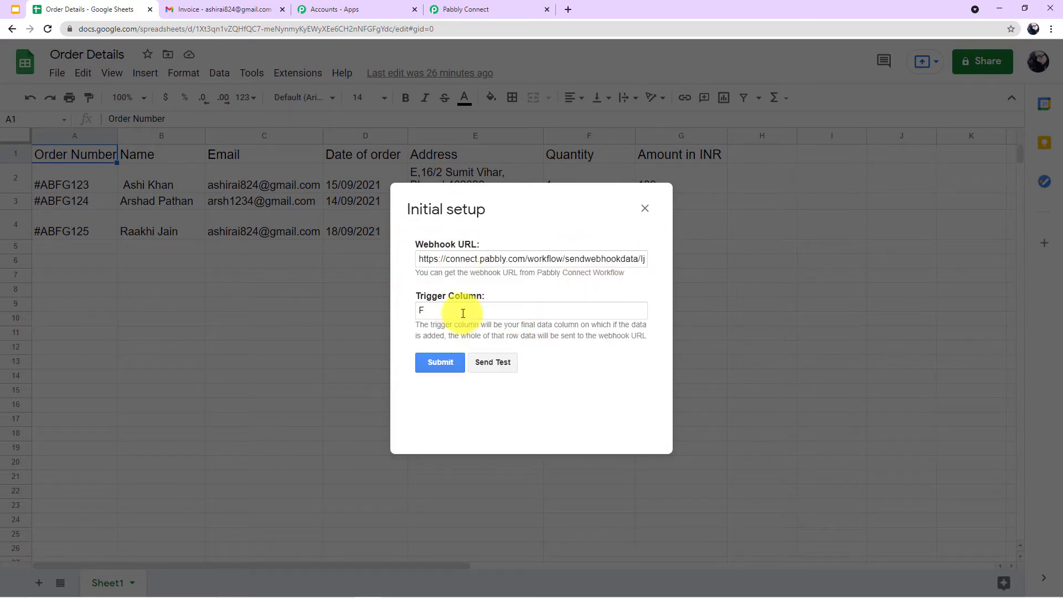
left_click(451, 260)
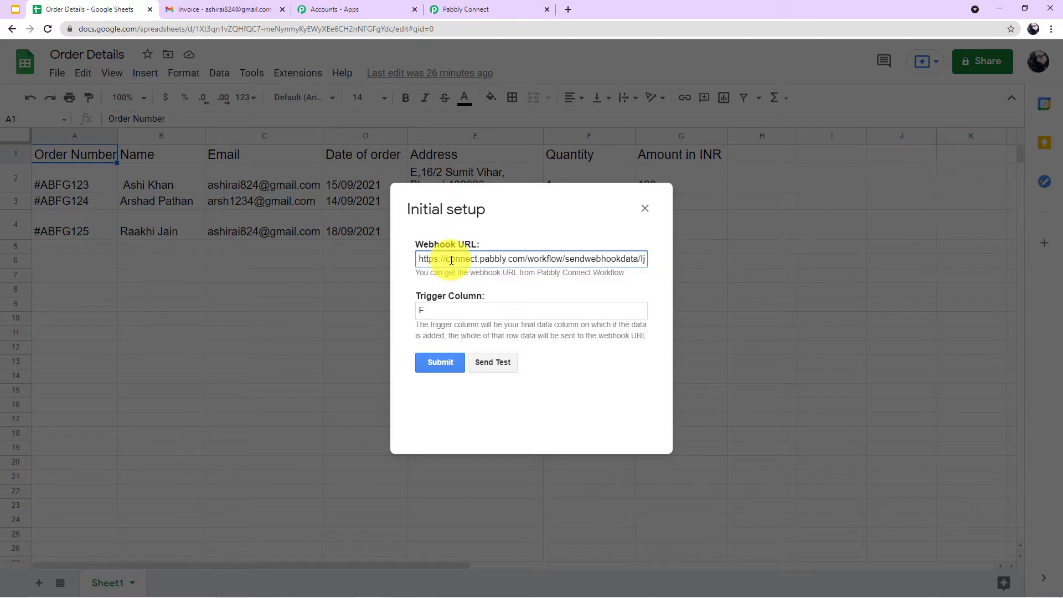
key("ctrl+a")
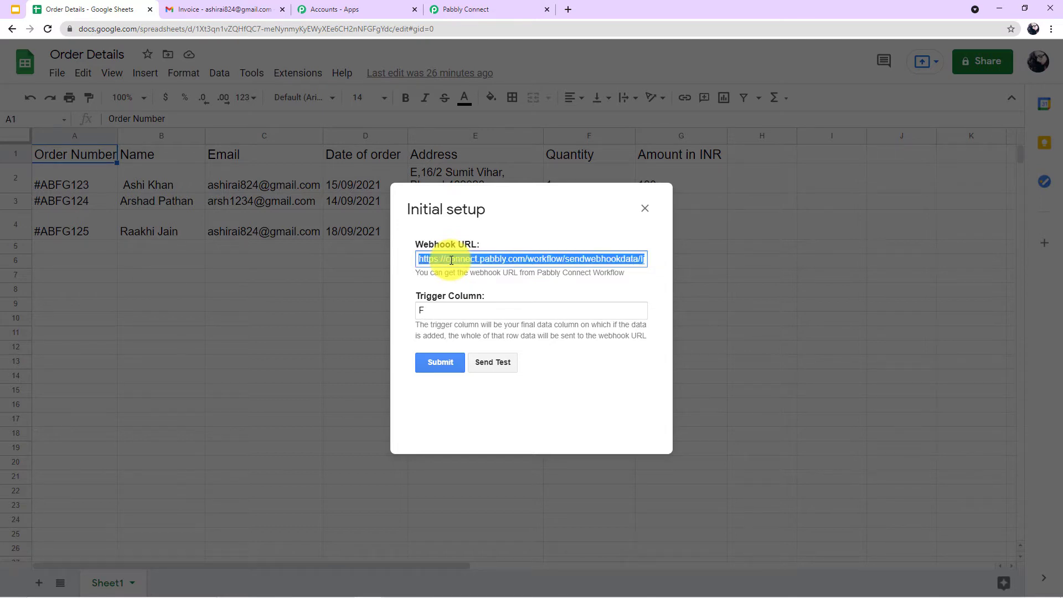
key("BackSpace")
left_click(473, 9)
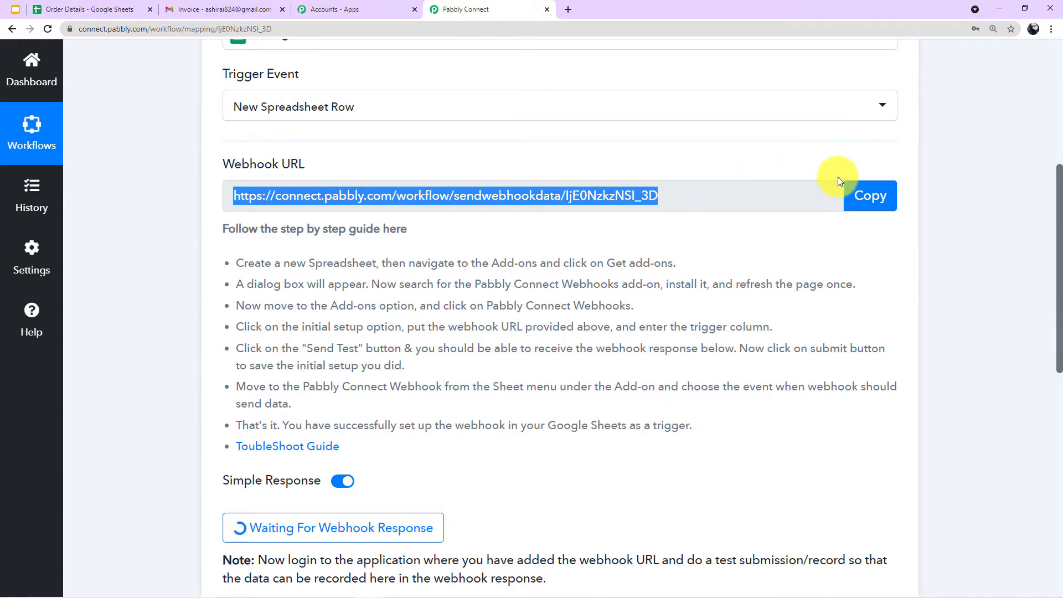
left_click(868, 199)
left_click(109, 11)
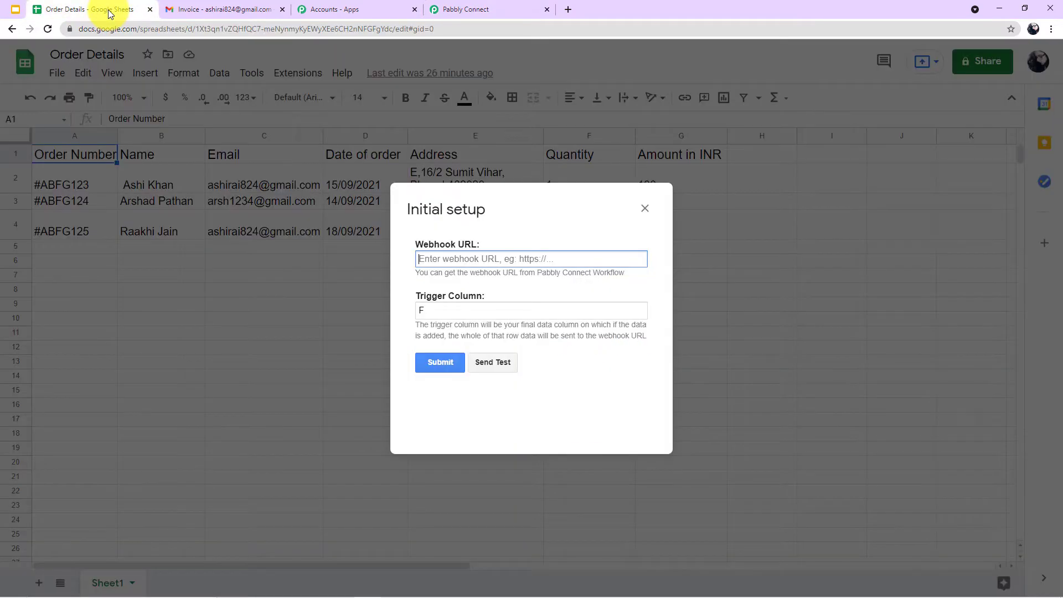
key("ctrl+v")
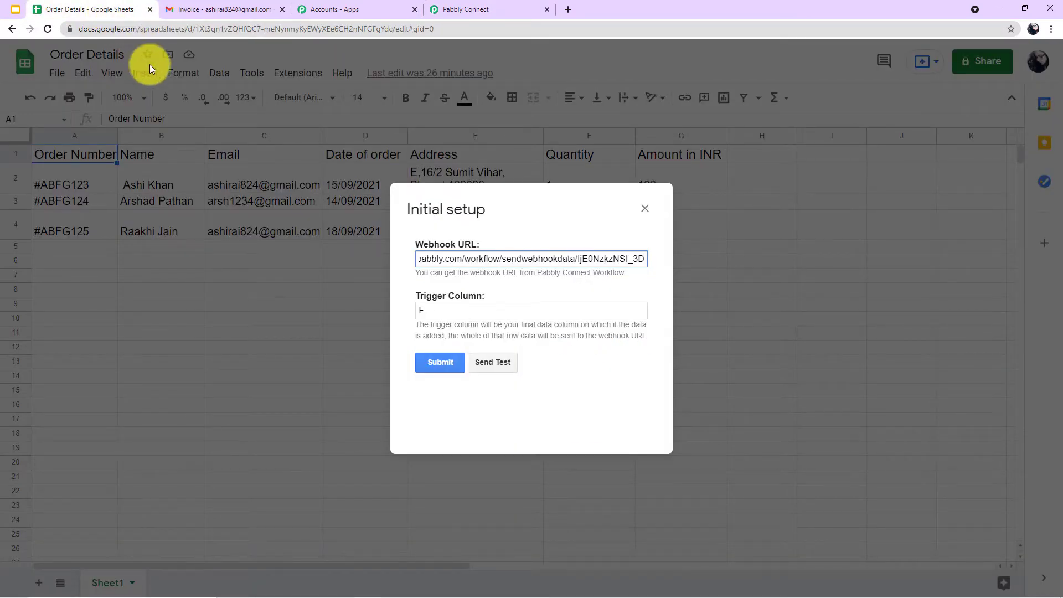
left_click(431, 313)
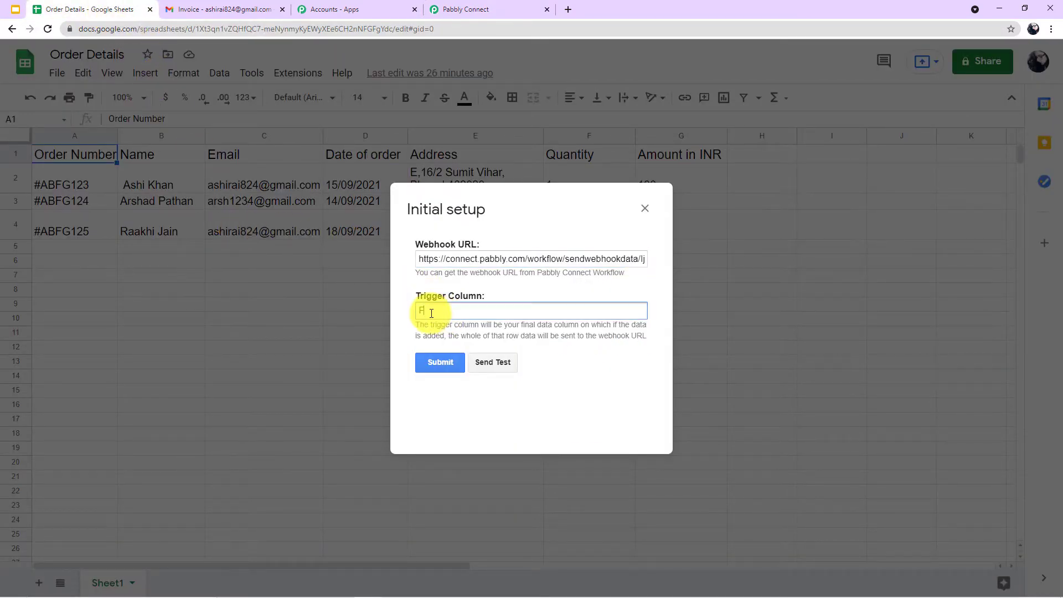
key("BackSpace")
left_click(644, 208)
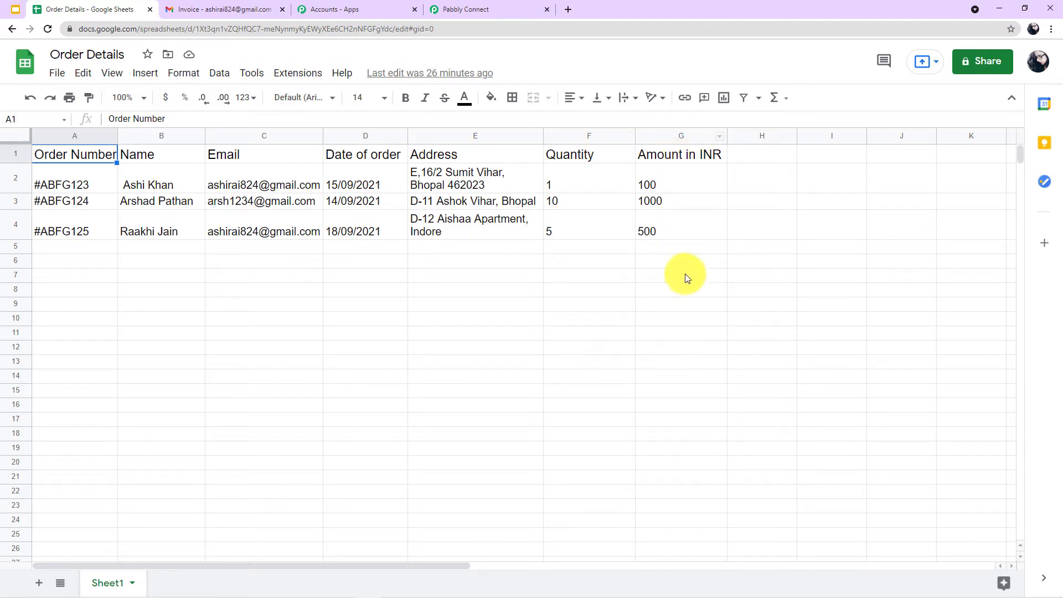
In the Pabbly Connect Webhooks initial setup, replace the webhook URL with the copied one and set the trigger column to G.
left_click(293, 73)
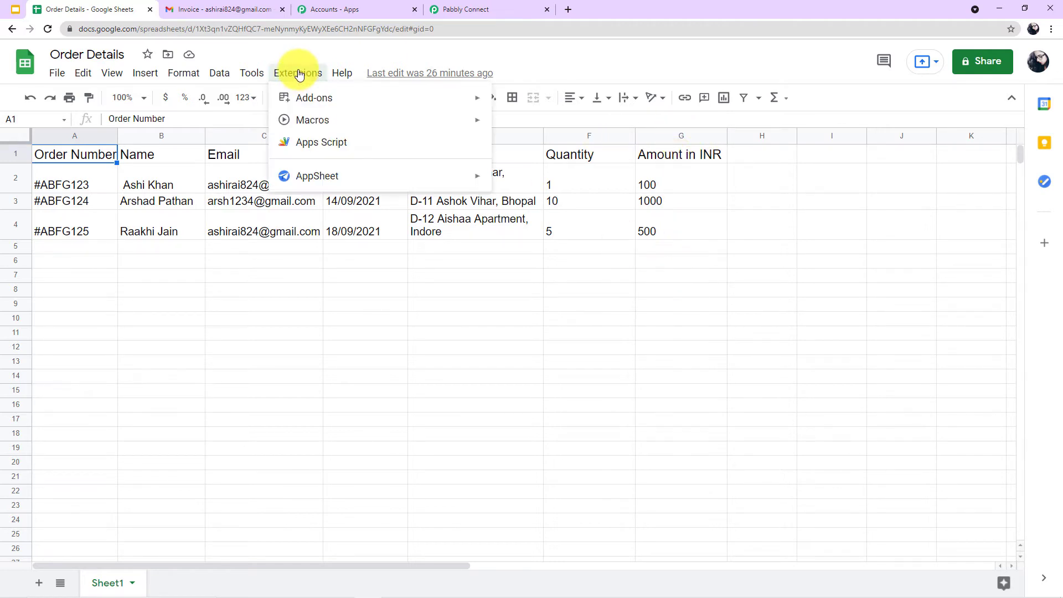
mouse_move(441, 105)
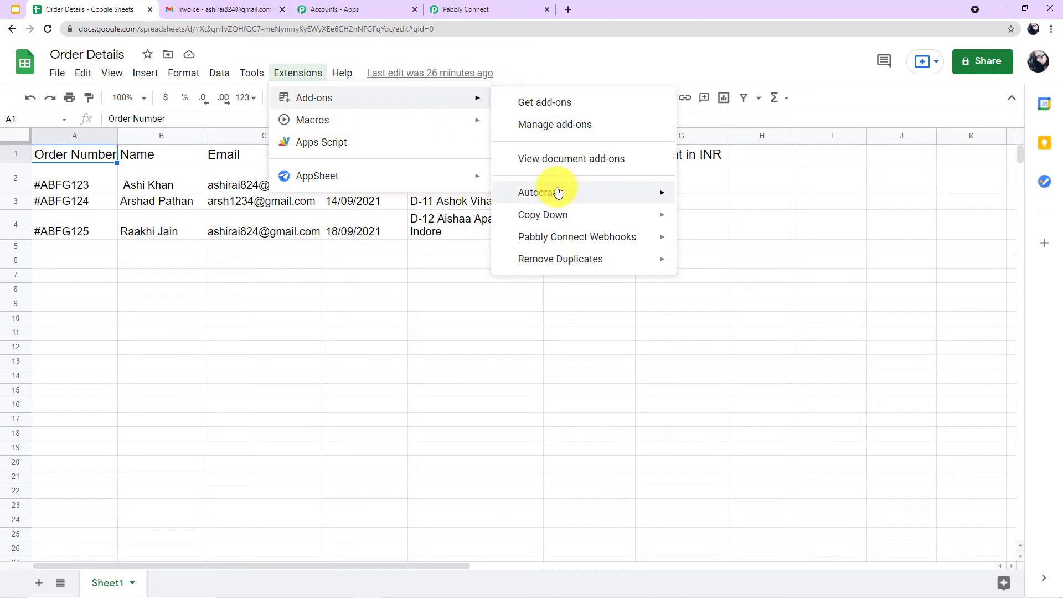
mouse_move(624, 237)
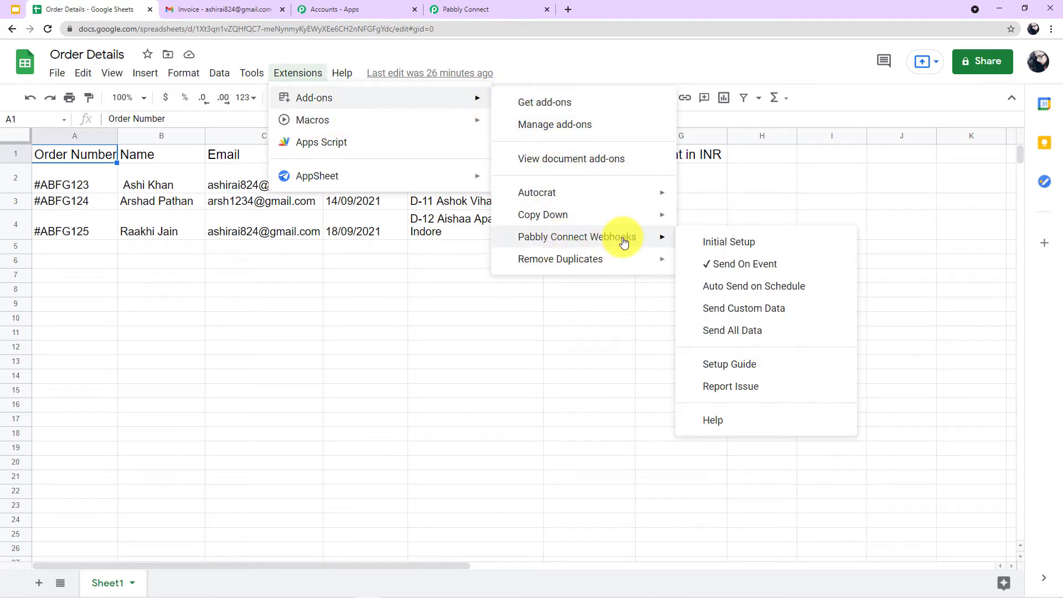
left_click(710, 243)
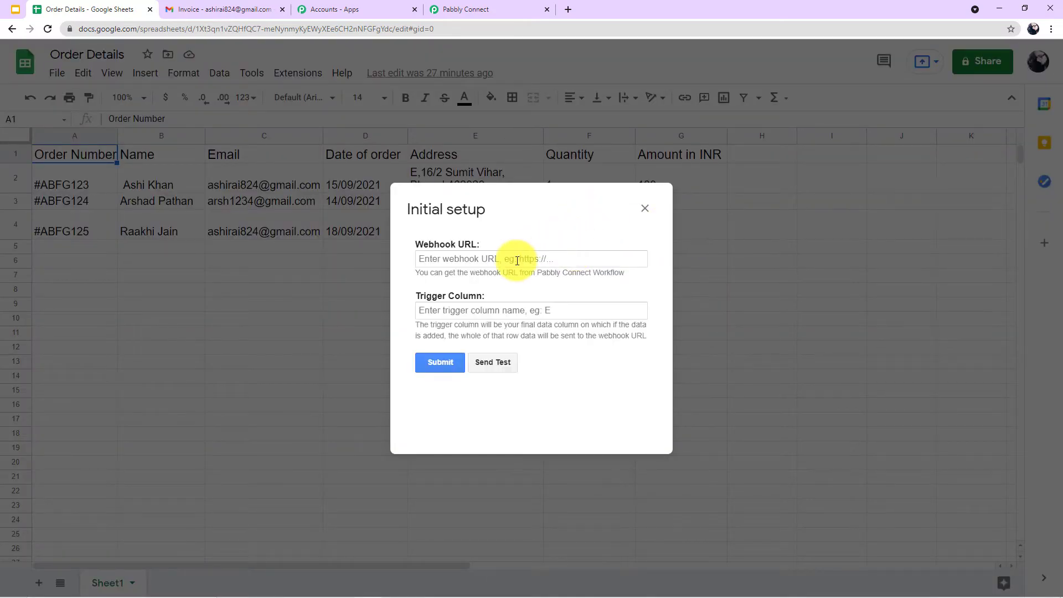
triple_click(509, 259)
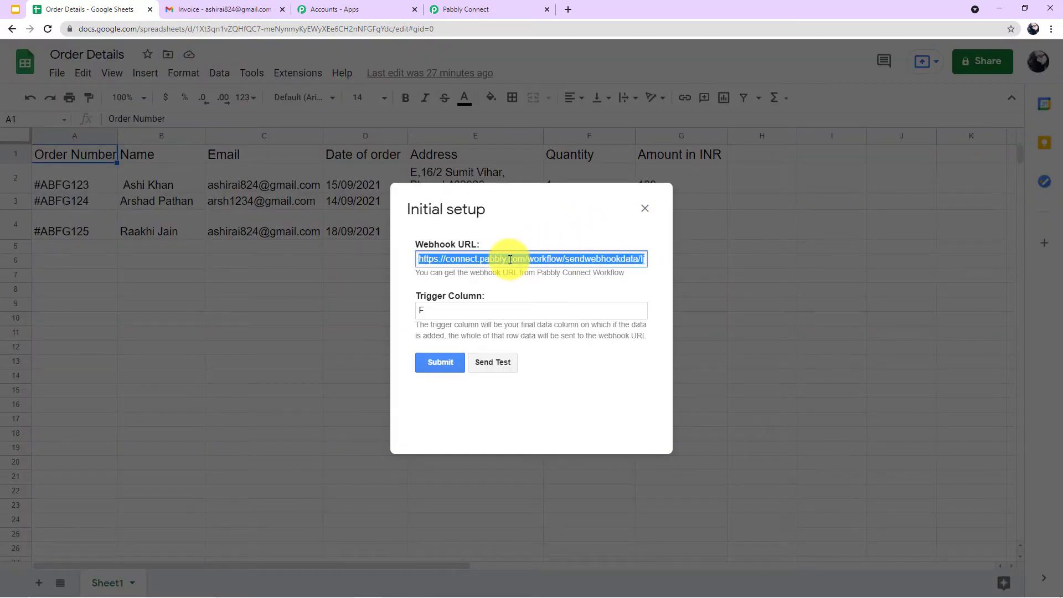
key("BackSpace")
key("ctrl+v")
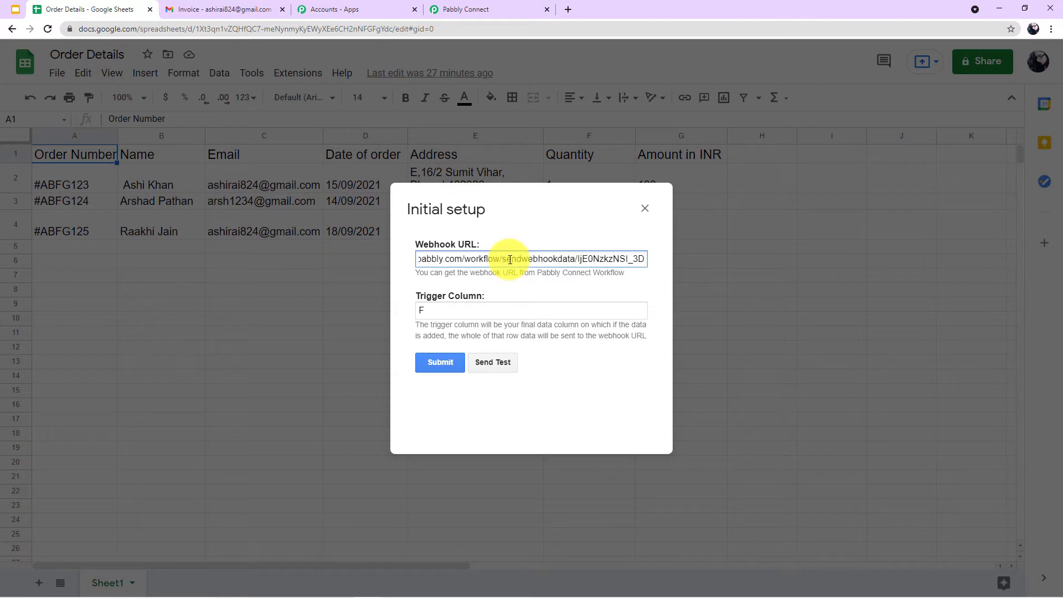
left_click(435, 314)
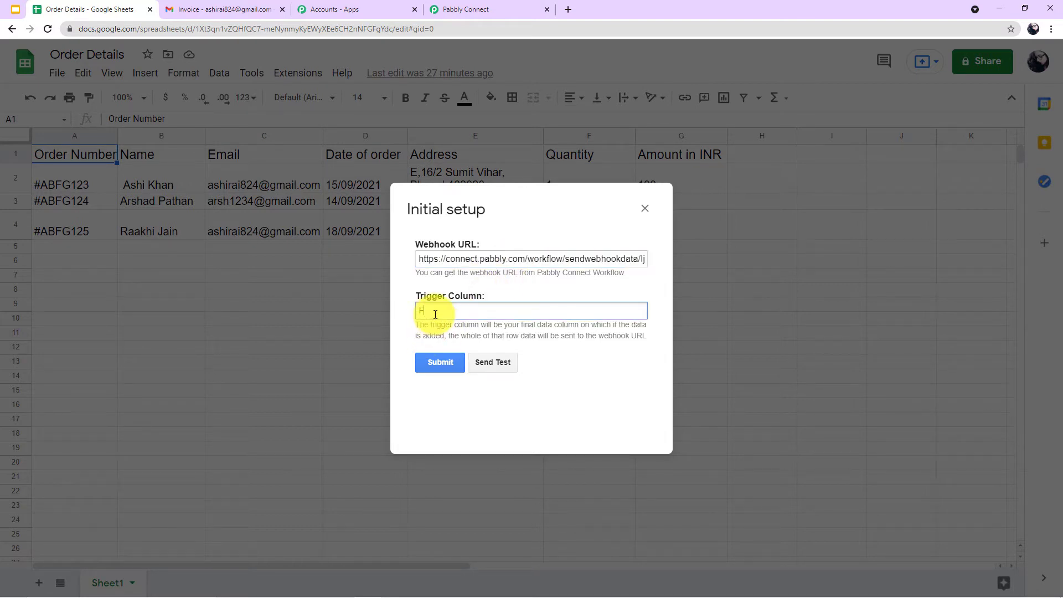
key("BackSpace")
type("G")
Check the trigger's webhook response status in Pabbly Connect and send test data from the spreadsheet's initial setup dialog.
left_click(500, 2)
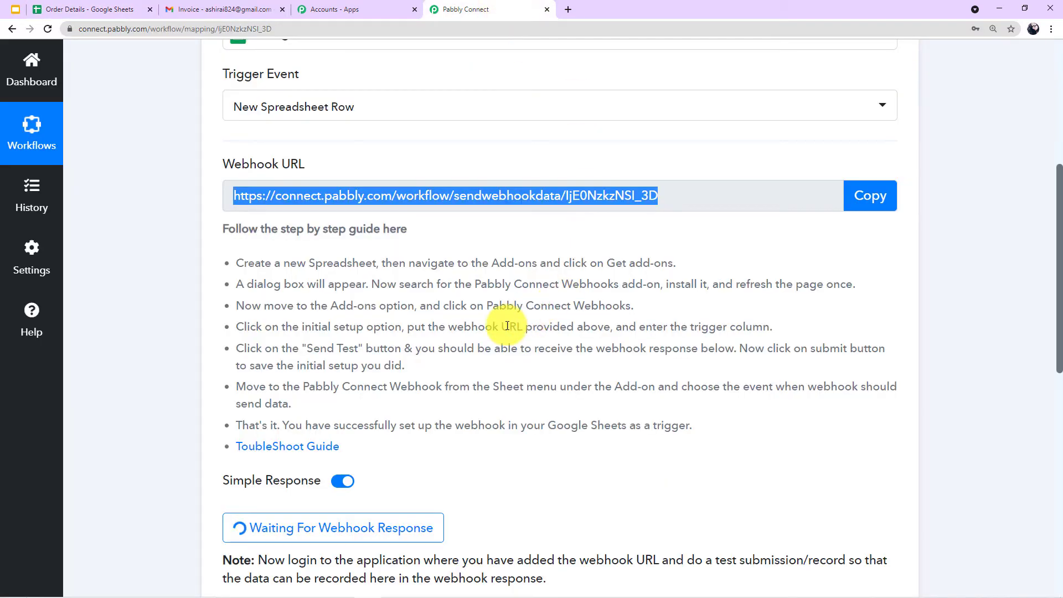
scroll(501, 326, "down", 4)
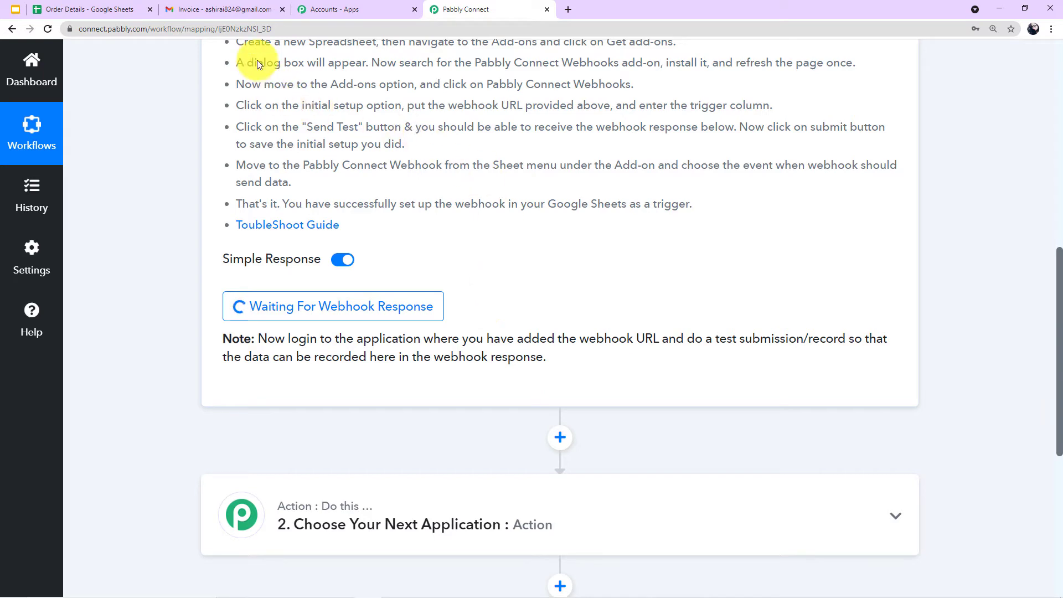
left_click(106, 10)
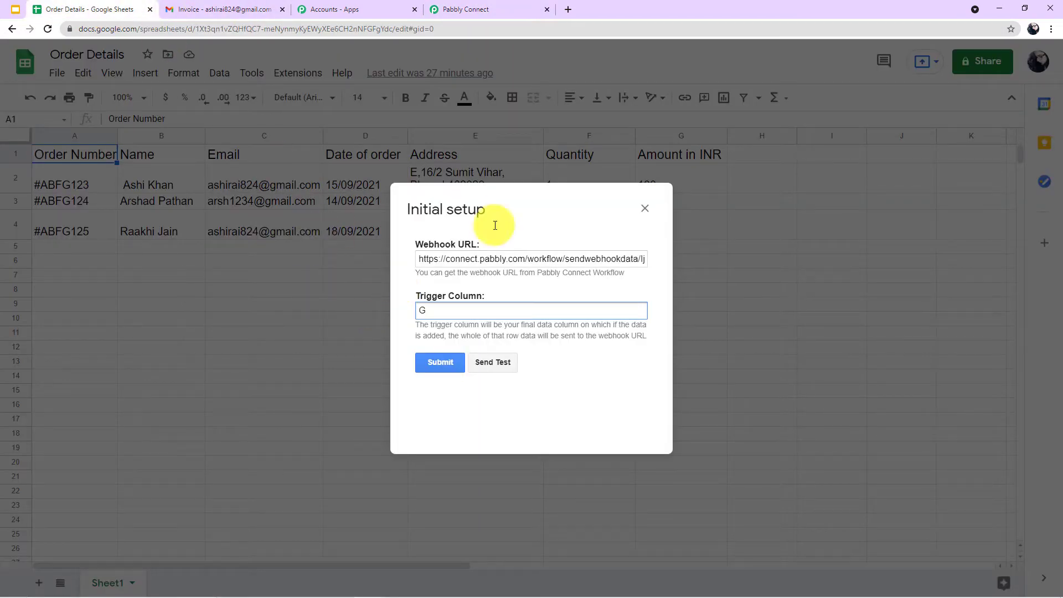
left_click(487, 10)
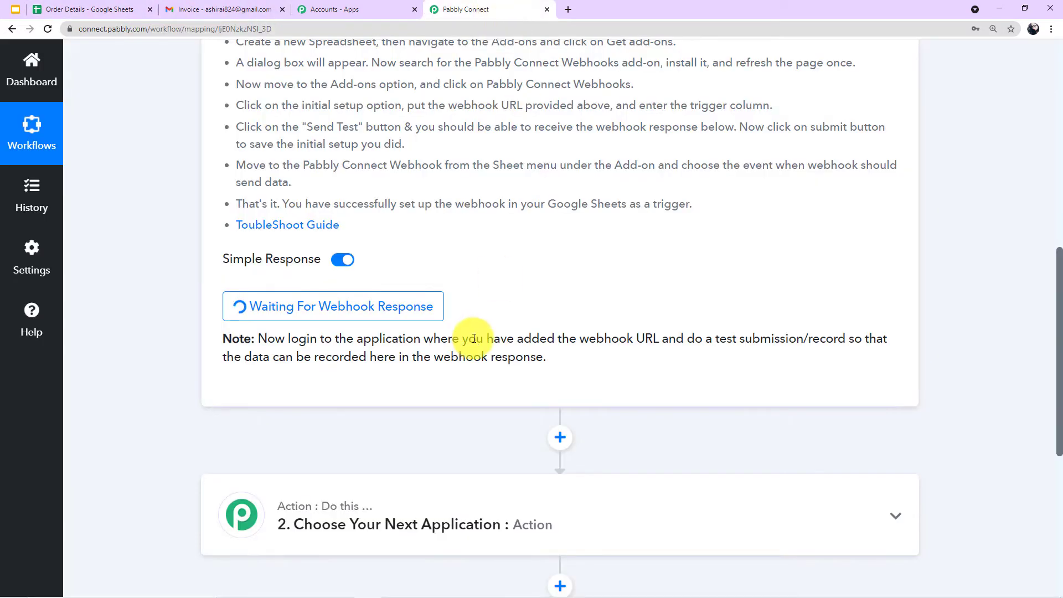
left_click(93, 11)
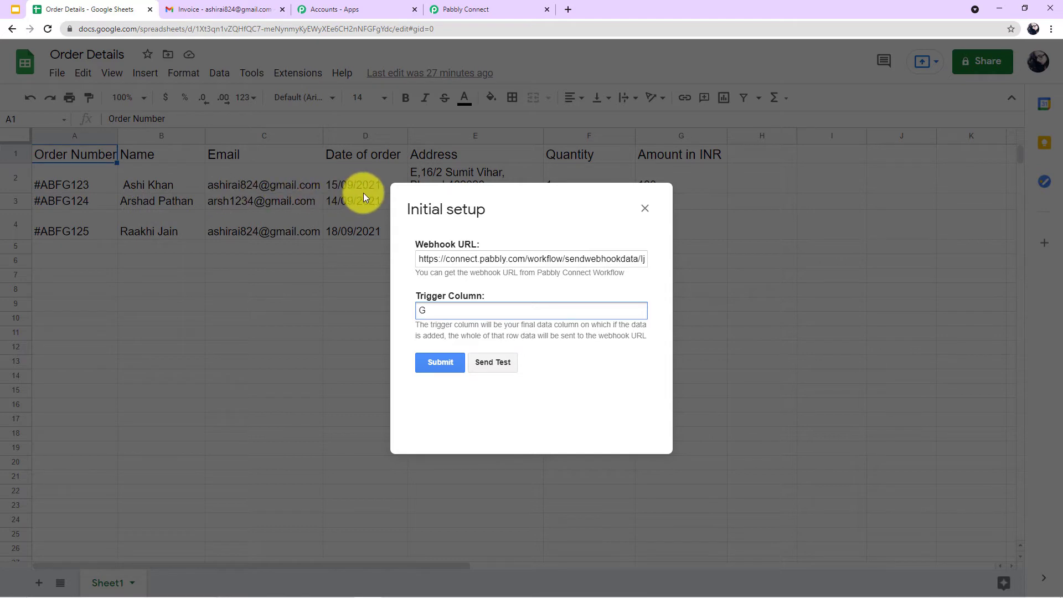
left_click(490, 367)
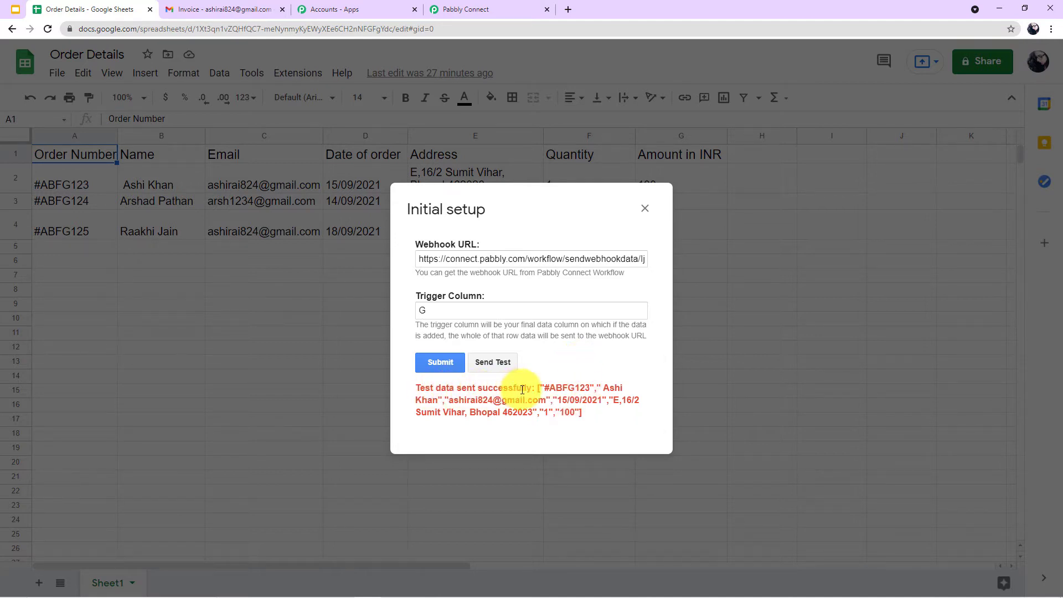
Review the test order data received in Pabbly Connect and submit the initial setup in the Order Details spreadsheet.
left_click(475, 11)
scroll(490, 257, "down", 4)
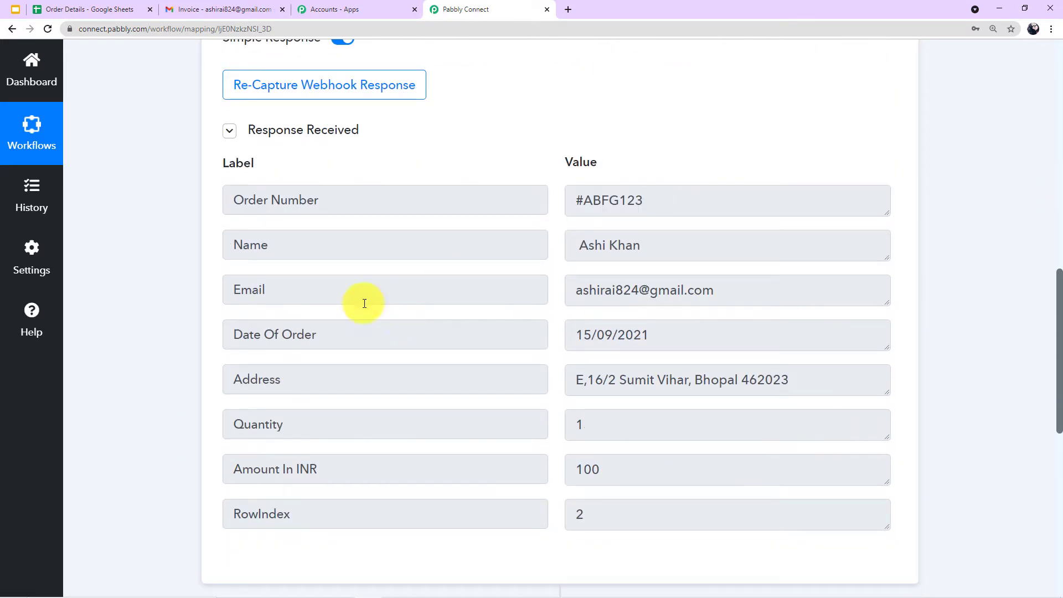
scroll(249, 281, "down", 1)
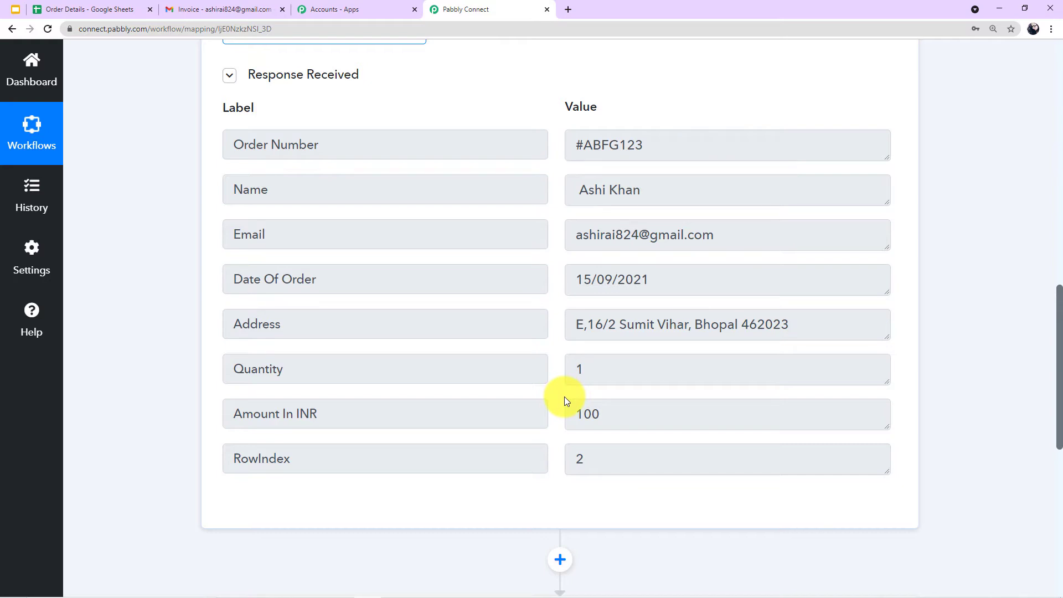
scroll(563, 397, "up", 2)
scroll(563, 396, "down", 4)
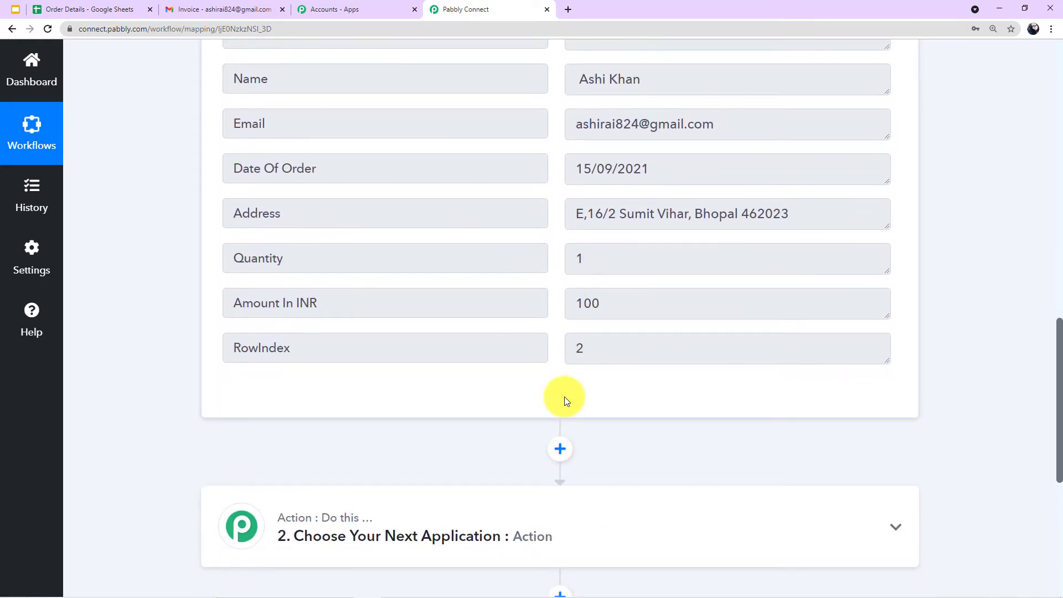
left_click(129, 12)
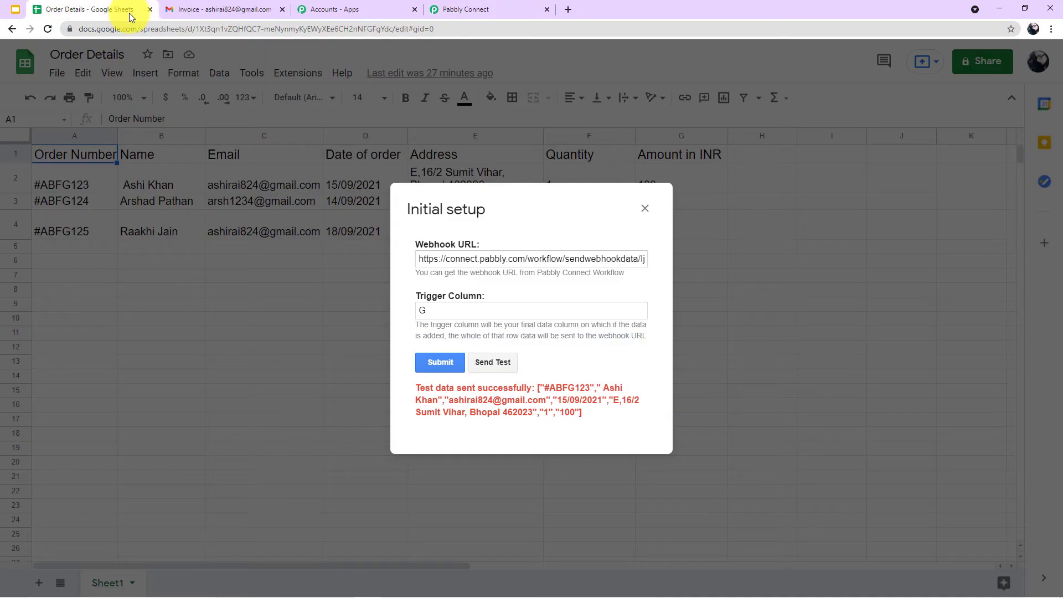
left_click(430, 364)
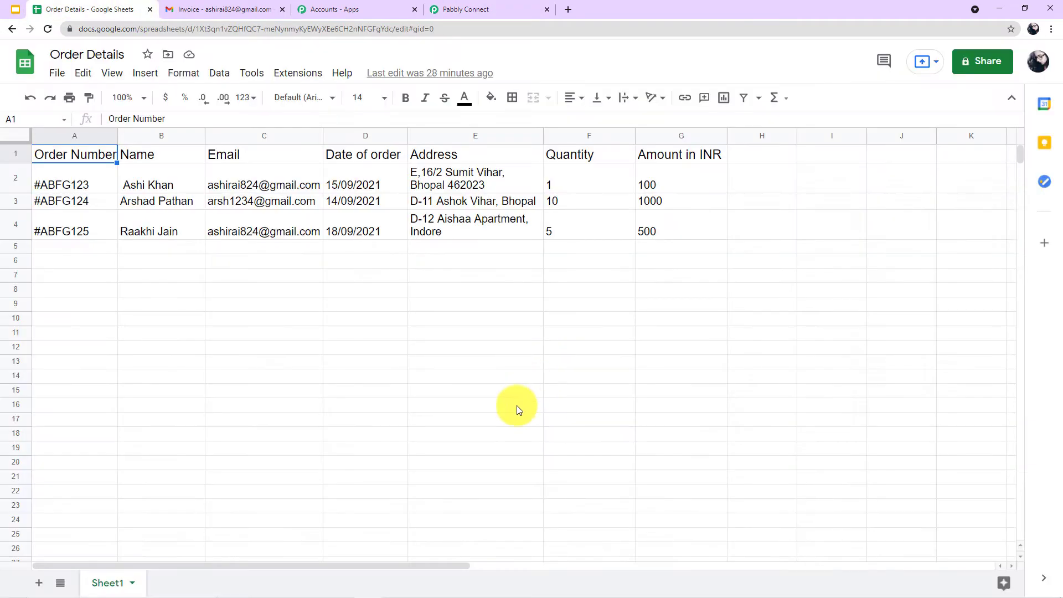
Check the Send On Event setting of the Pabbly Connect Webhooks add-on and return to the workflow in Pabbly Connect.
left_click(302, 74)
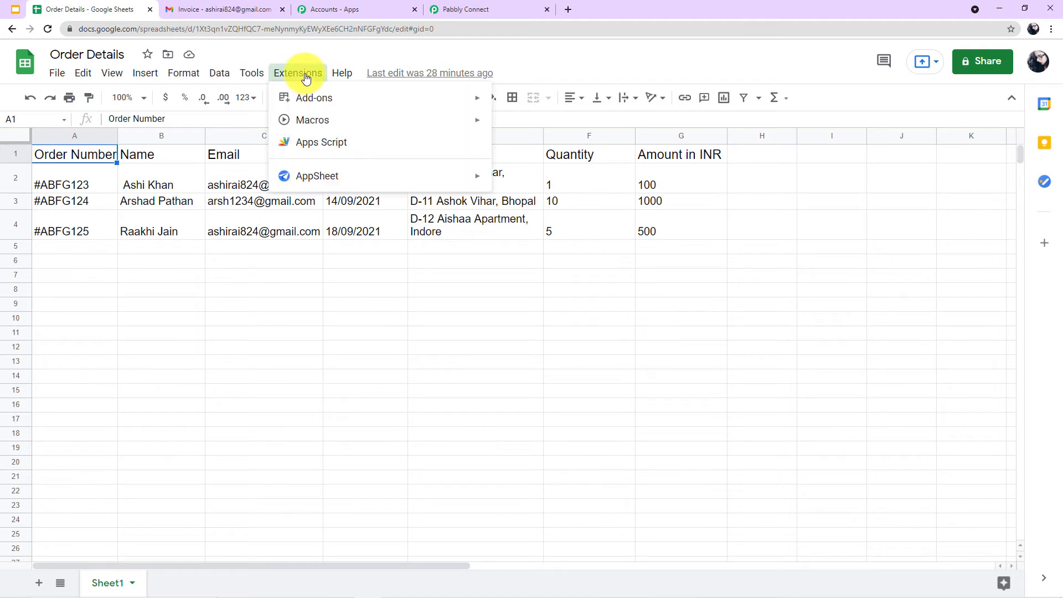
mouse_move(387, 101)
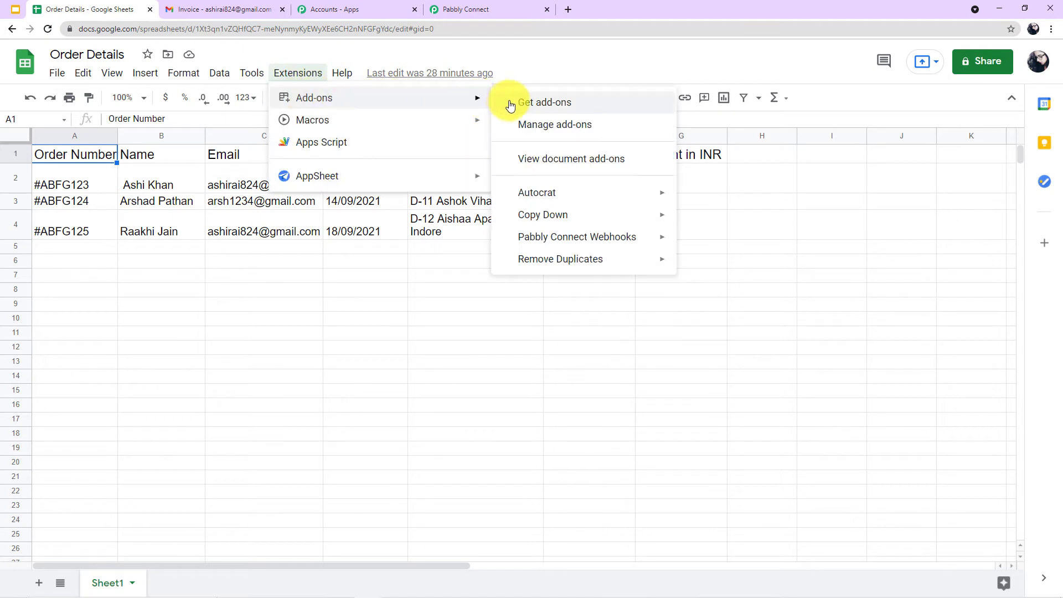
mouse_move(573, 239)
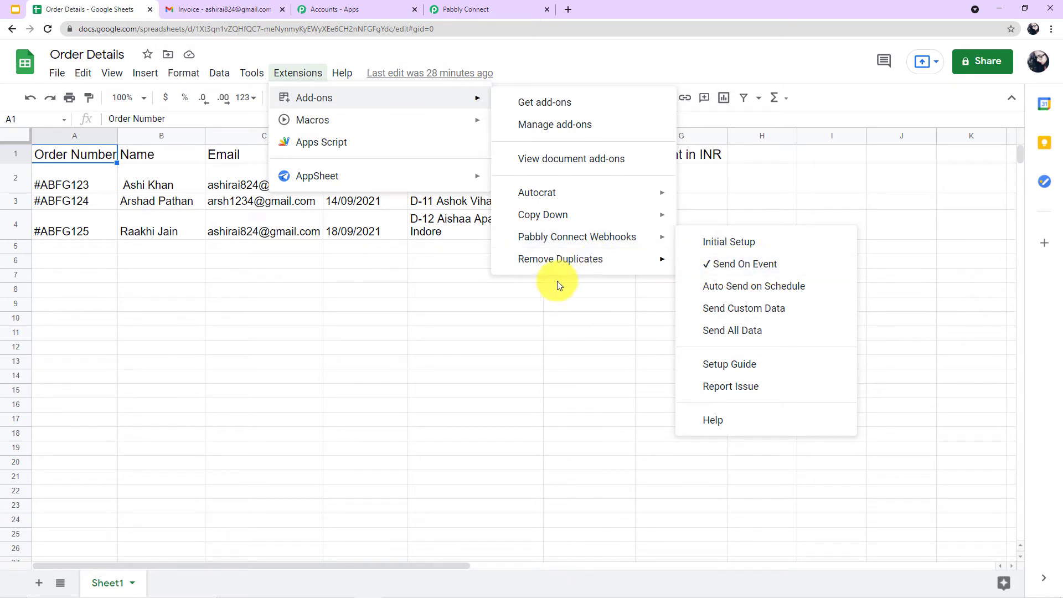
left_click(495, 297)
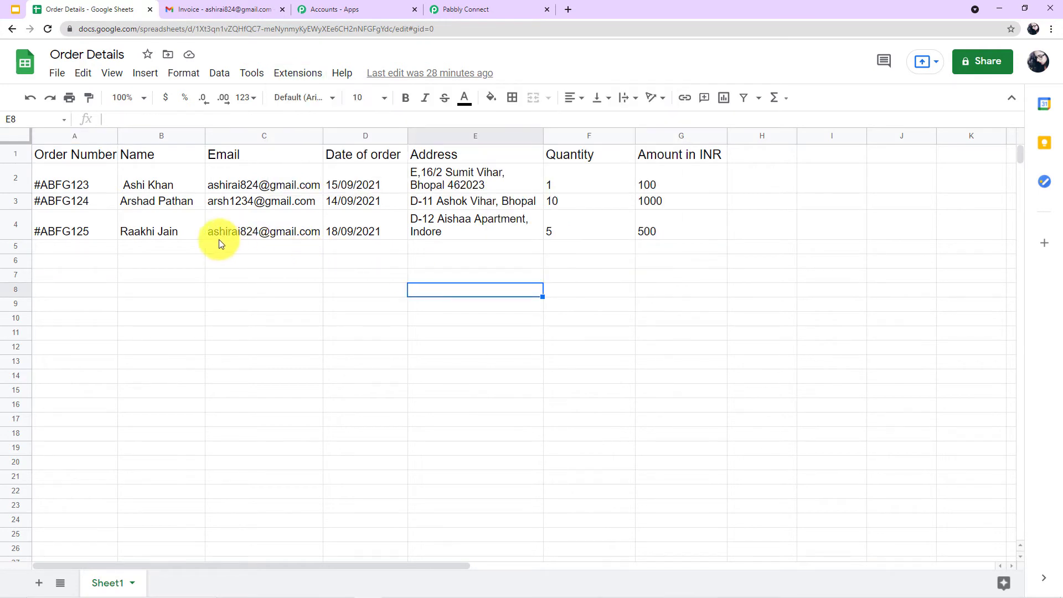
left_click(496, 11)
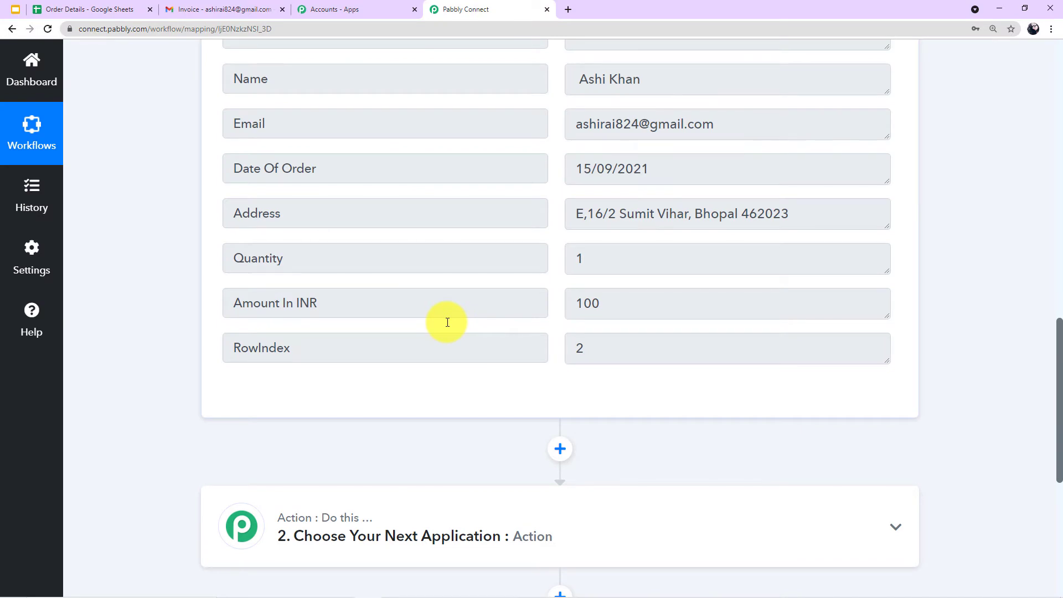
Search the apps for "goo" in the workflow's second step and choose Google Docs as the action app.
scroll(446, 321, "down", 3)
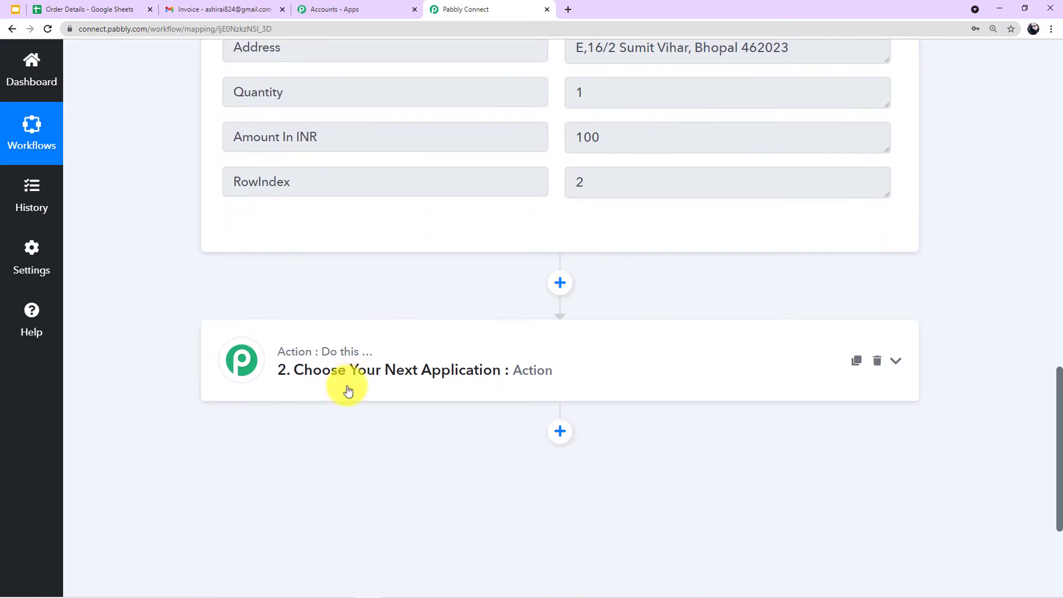
left_click(425, 374)
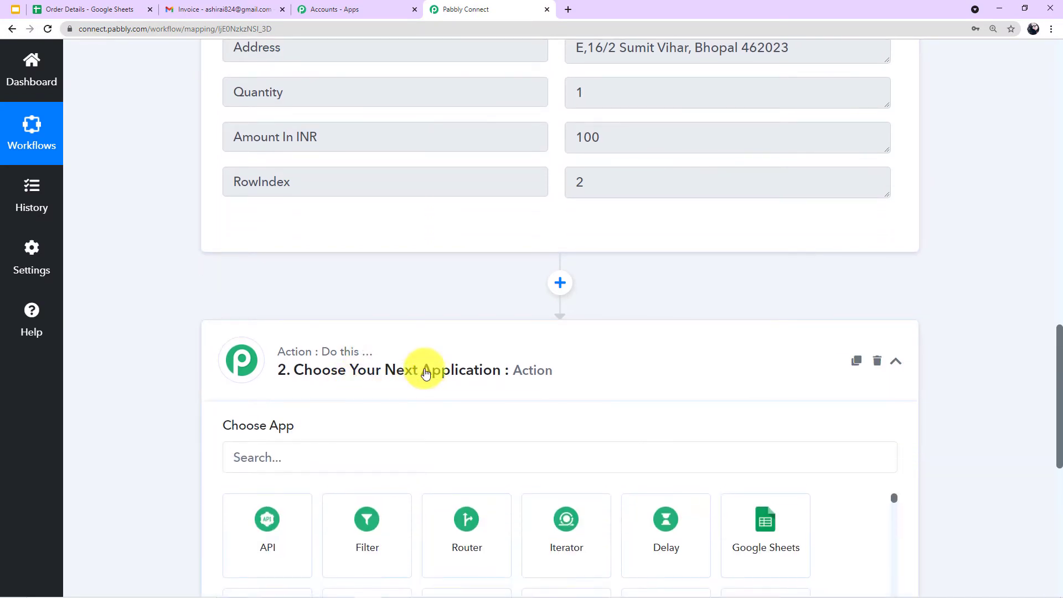
scroll(467, 437, "down", 1)
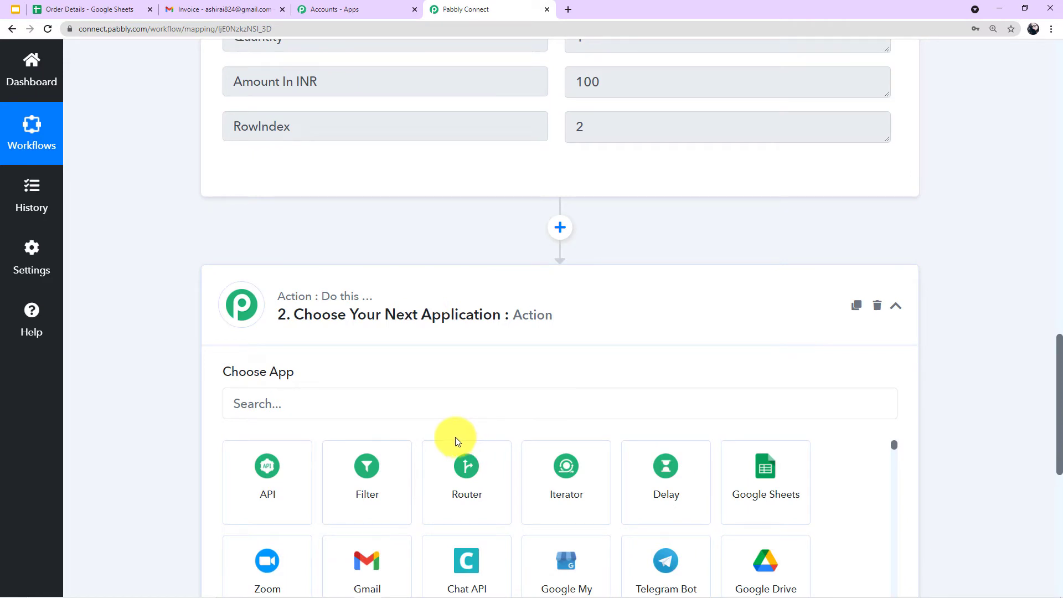
scroll(454, 437, "down", 2)
left_click(442, 301)
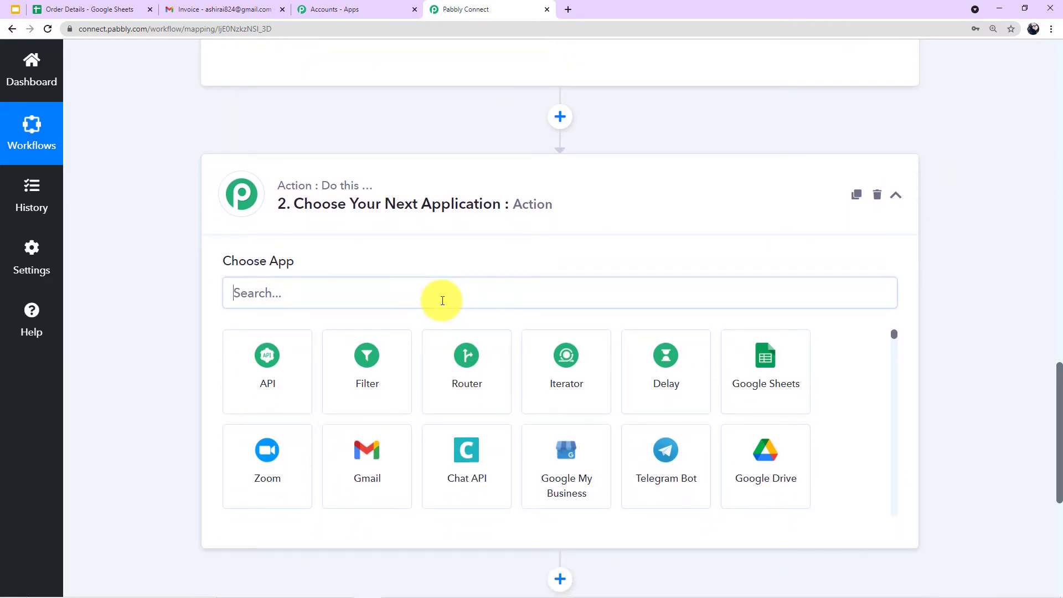
type("g")
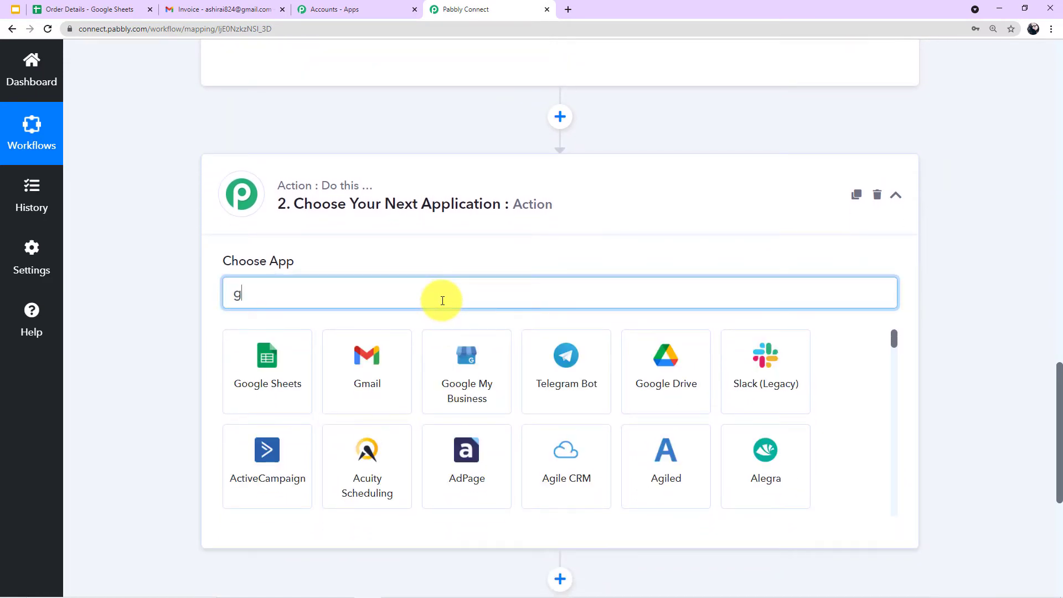
type("oo")
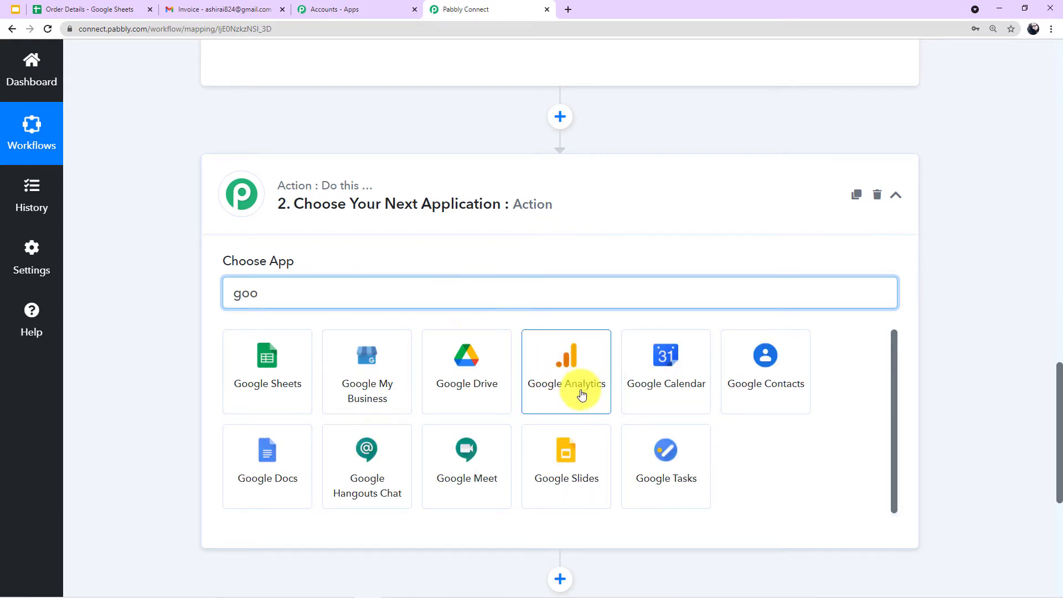
left_click(292, 469)
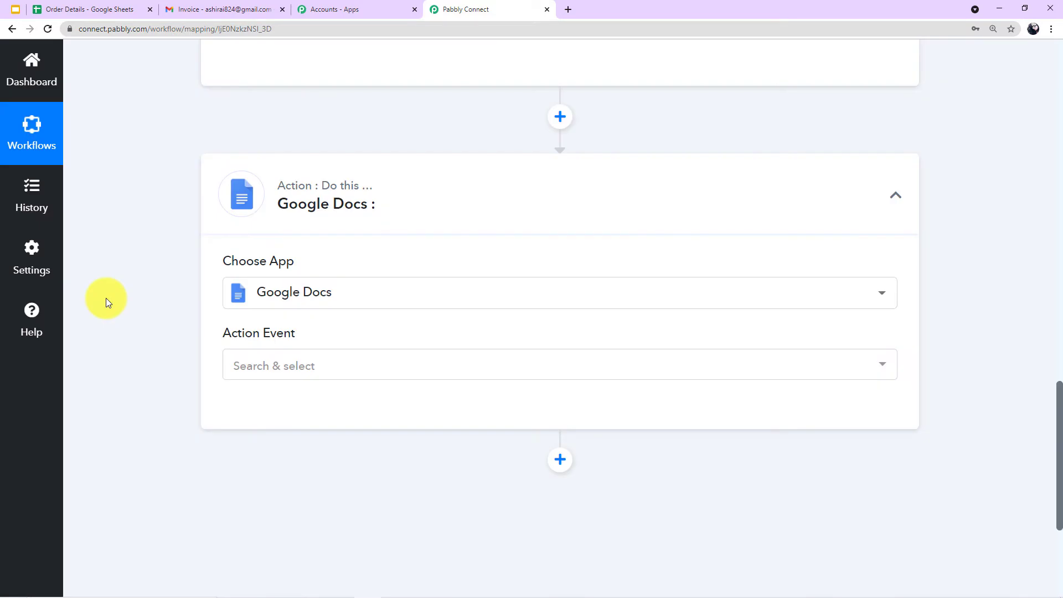
Set the Google Docs action event to Create Document from Template.
left_click(388, 253)
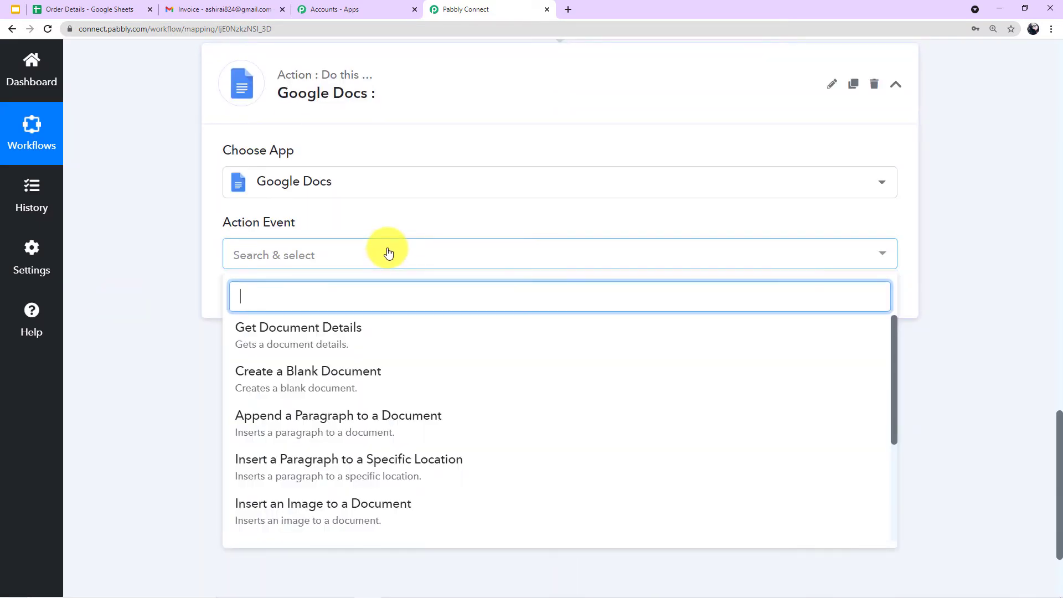
scroll(408, 386, "down", 3)
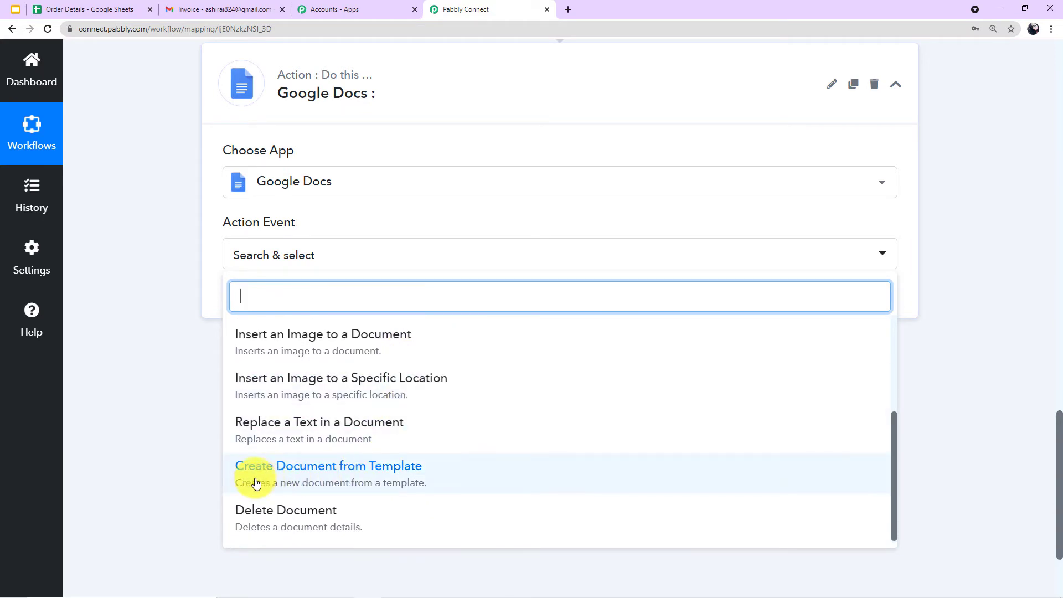
left_click(364, 471)
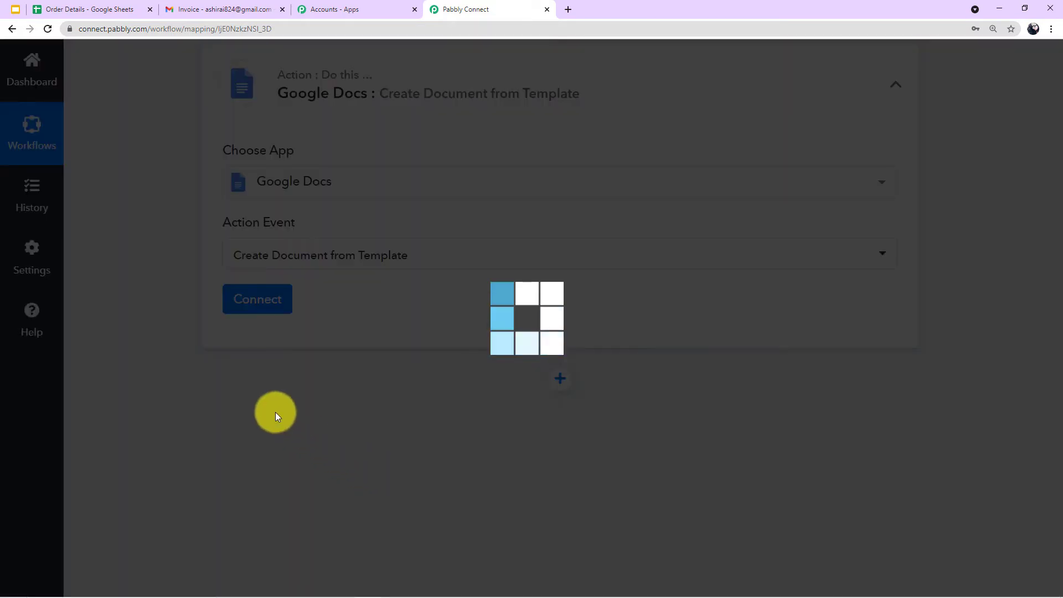
Connect the action through a new Google Docs connection, choosing the existing Google account and granting Pabbly Connect Drive access.
left_click(254, 314)
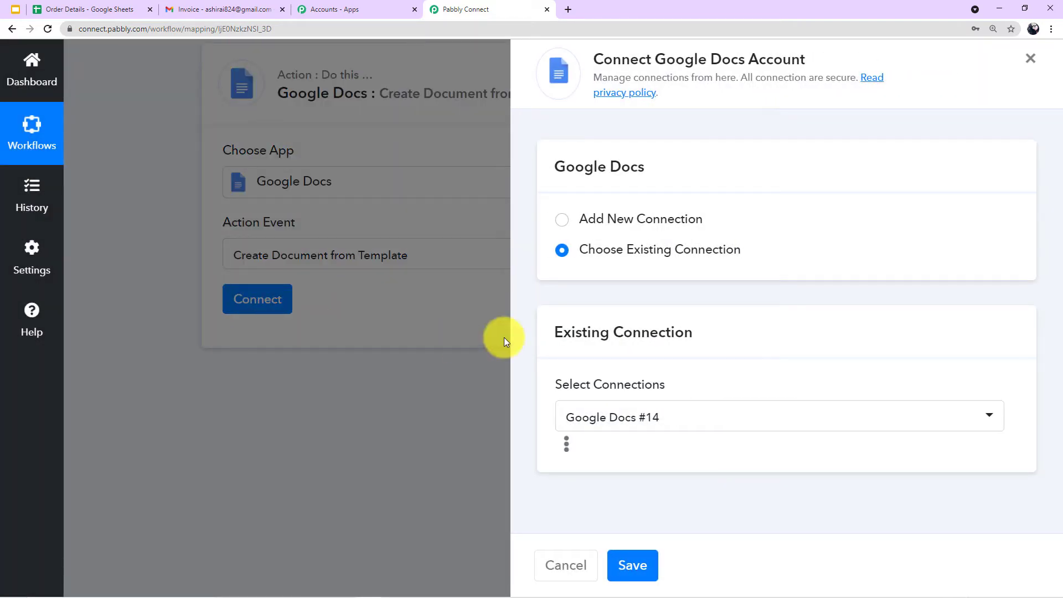
left_click(558, 220)
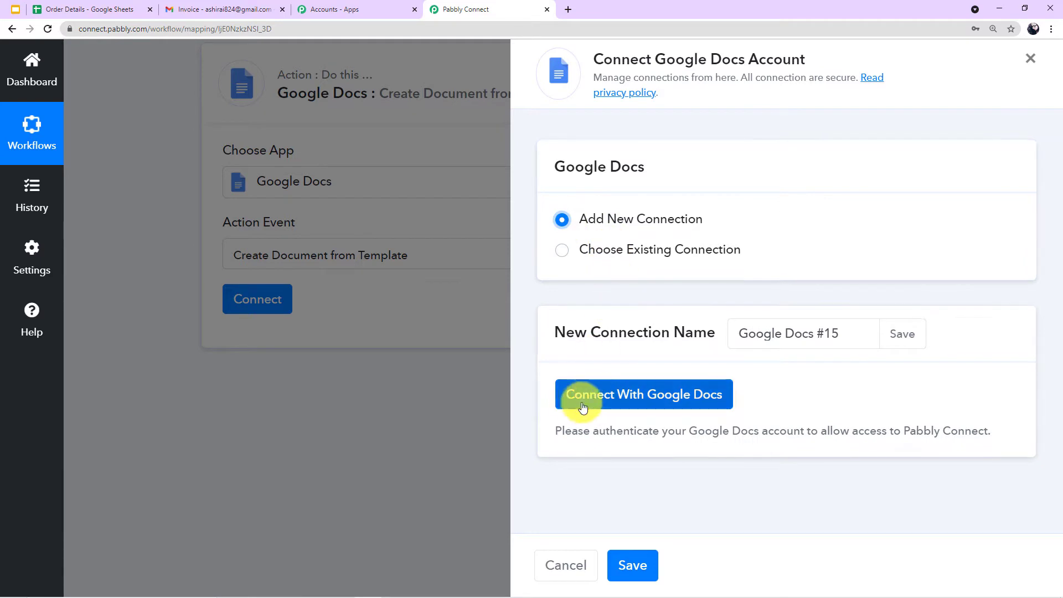
left_click(623, 406)
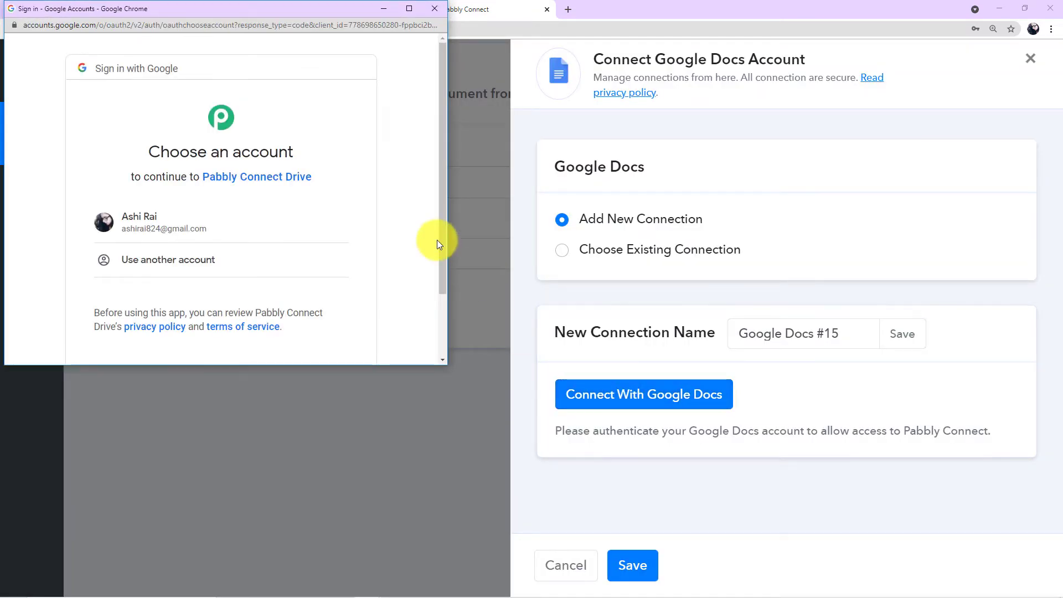
left_click_drag(439, 236, 440, 312)
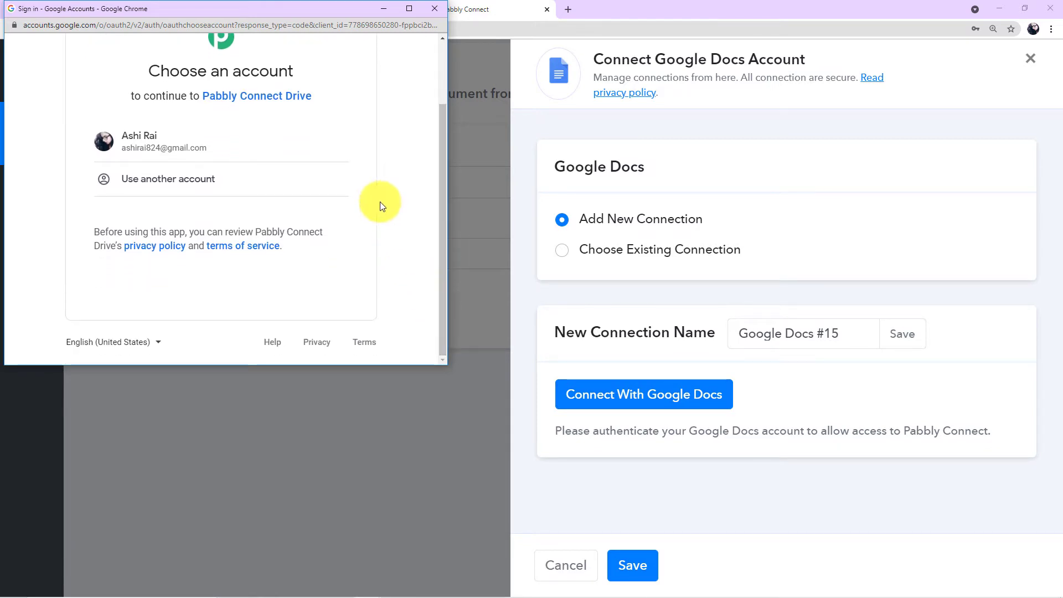
left_click(221, 162)
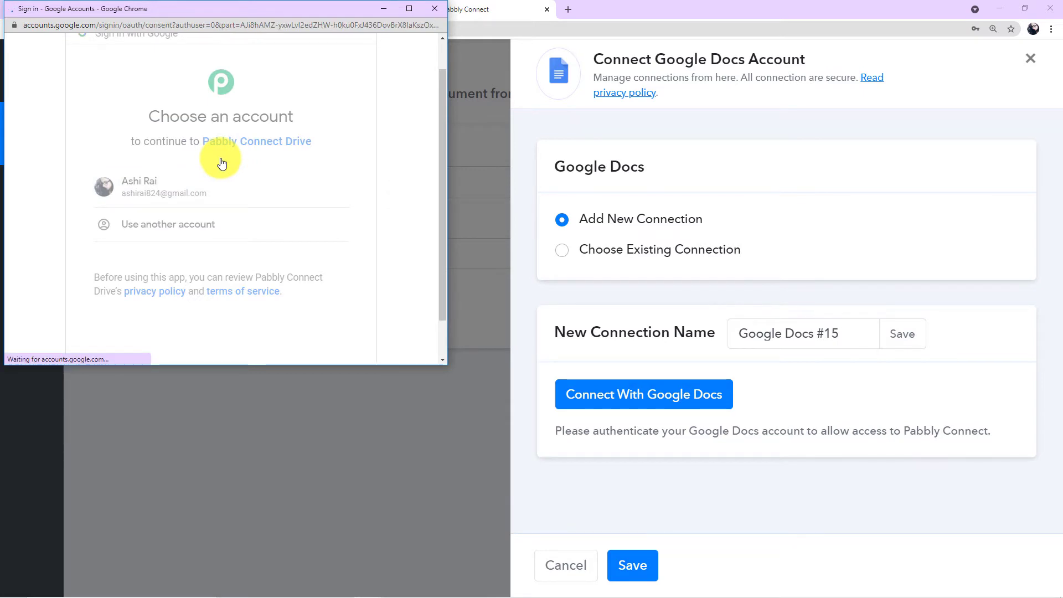
scroll(222, 160, "down", 4)
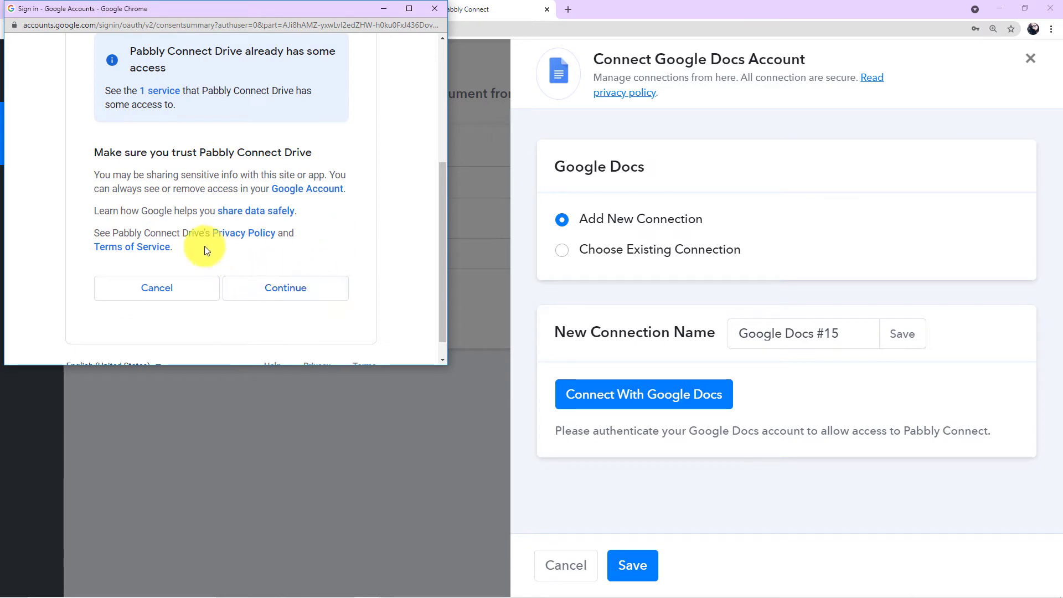
left_click(320, 288)
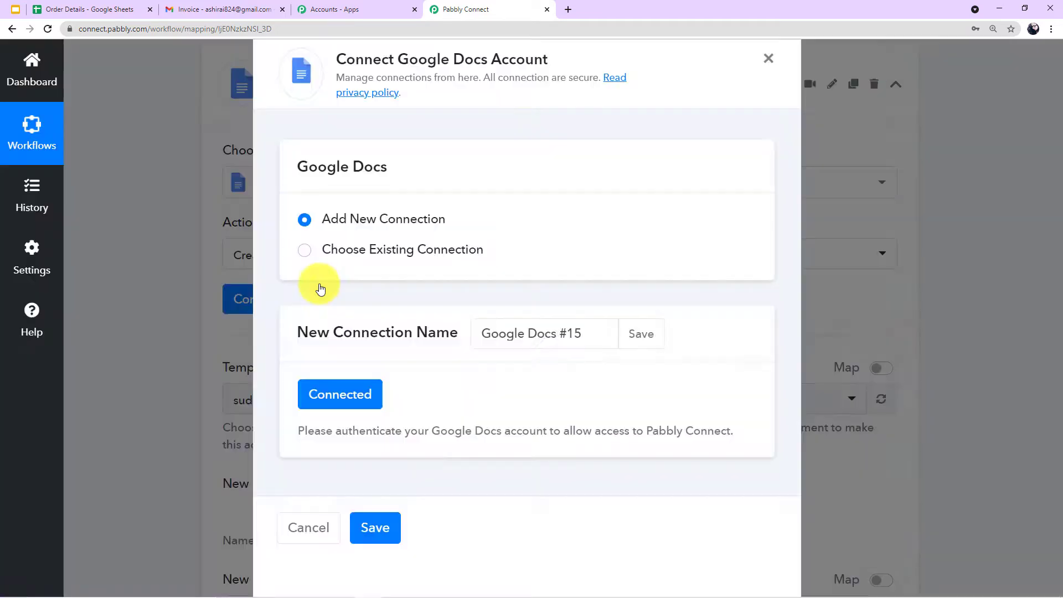
Review the required fields of the Create Document from Template action and browse the recent documents in Google Docs.
scroll(287, 338, "down", 2)
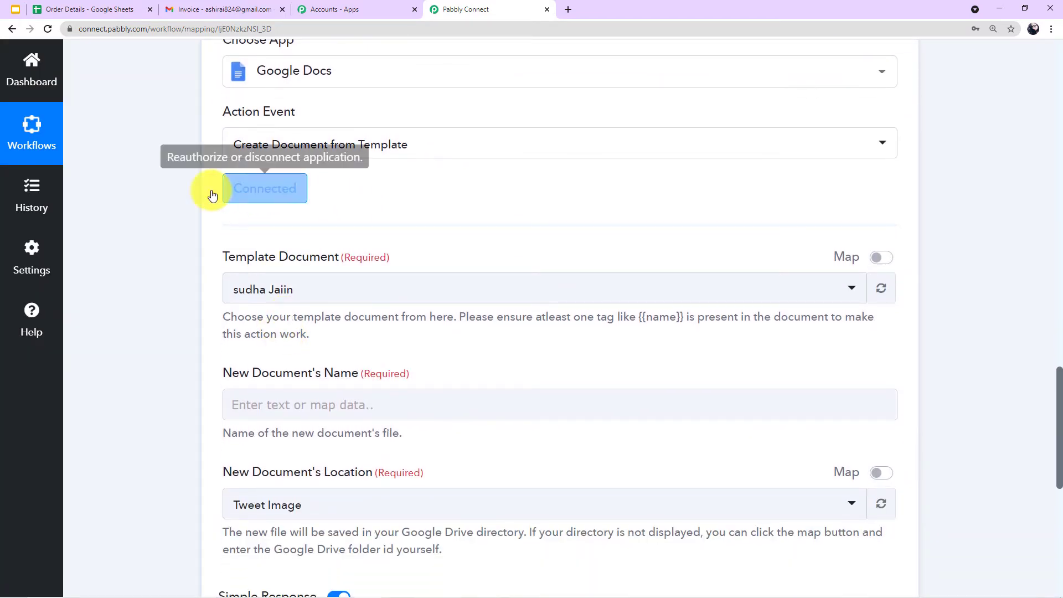
scroll(356, 223, "up", 2)
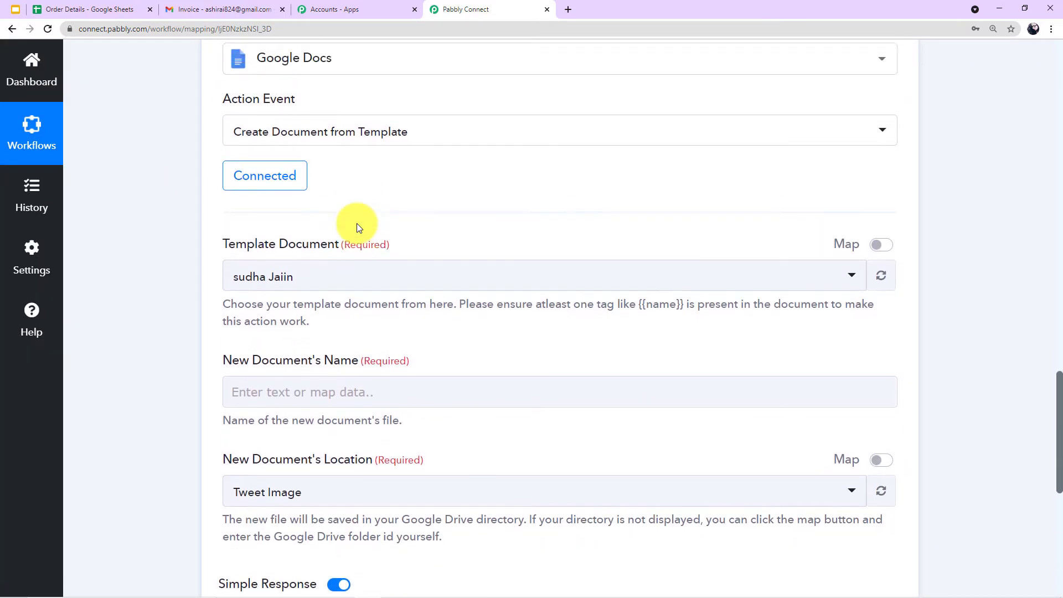
scroll(356, 224, "down", 3)
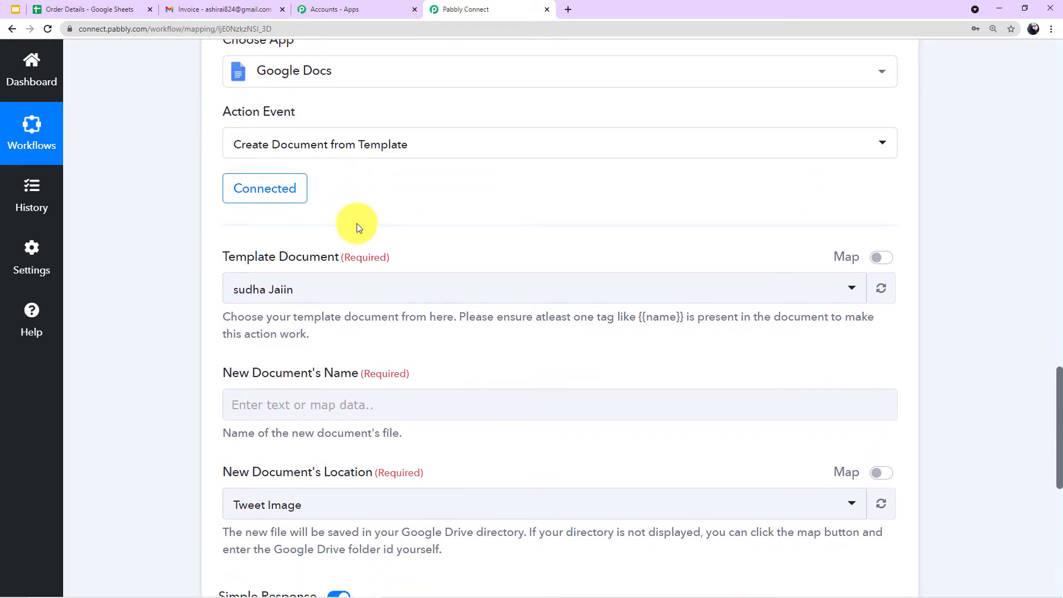
scroll(357, 224, "down", 2)
scroll(356, 223, "up", 3)
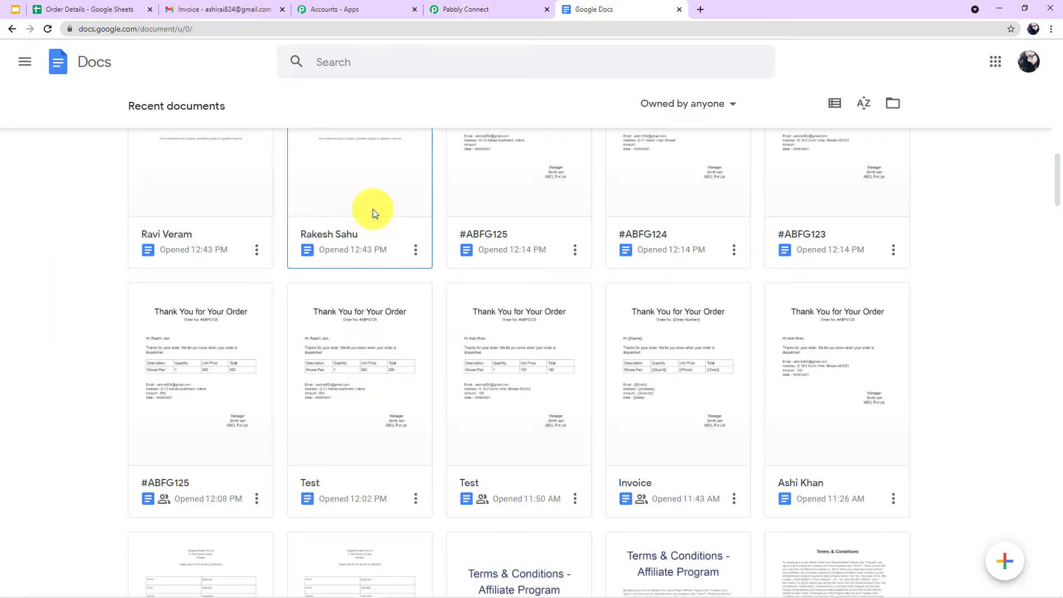
scroll(373, 209, "up", 5)
scroll(373, 215, "up", 10)
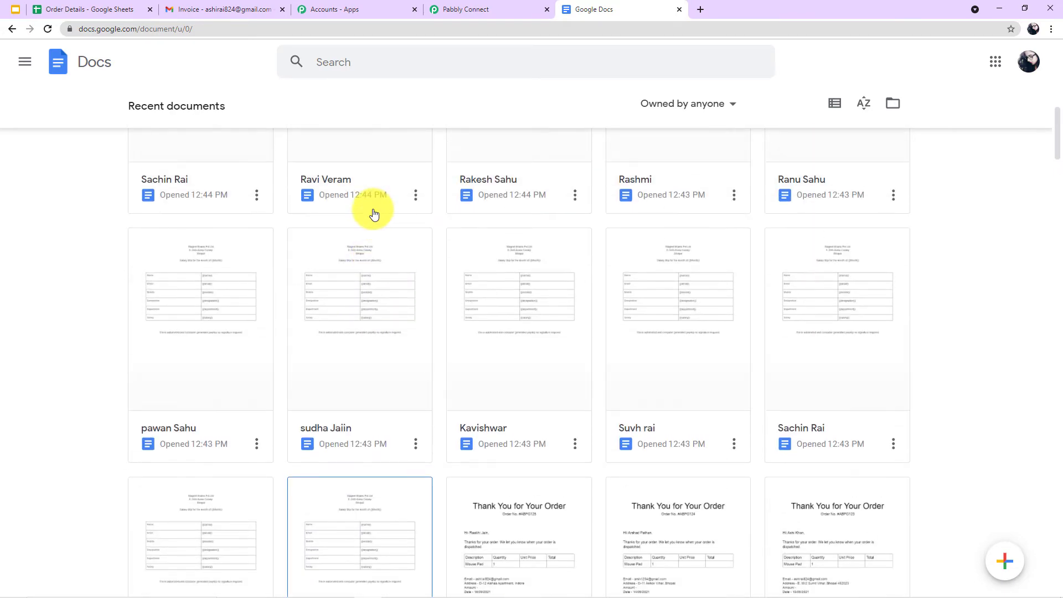
scroll(478, 285, "up", 2)
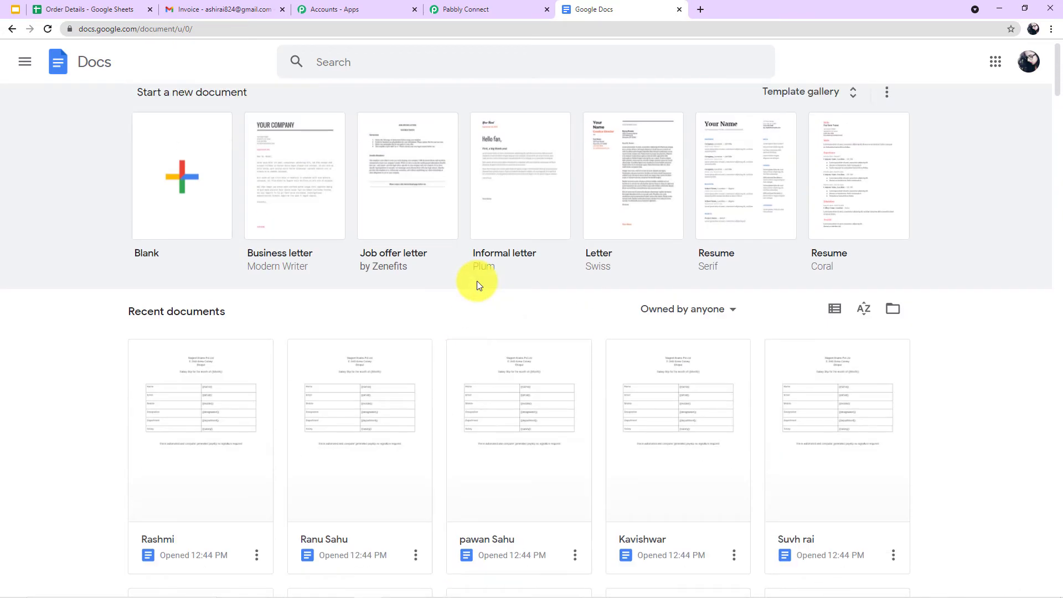
scroll(476, 280, "down", 6)
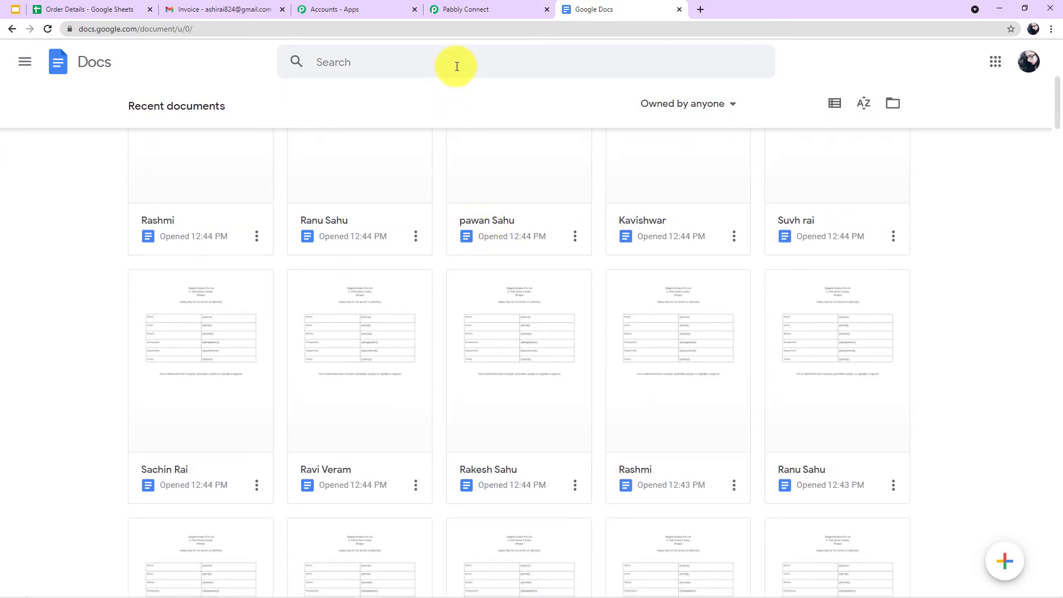
Search Google Docs for "invo", open the Invoice document and examine its template placeholders.
left_click(456, 64)
type("in")
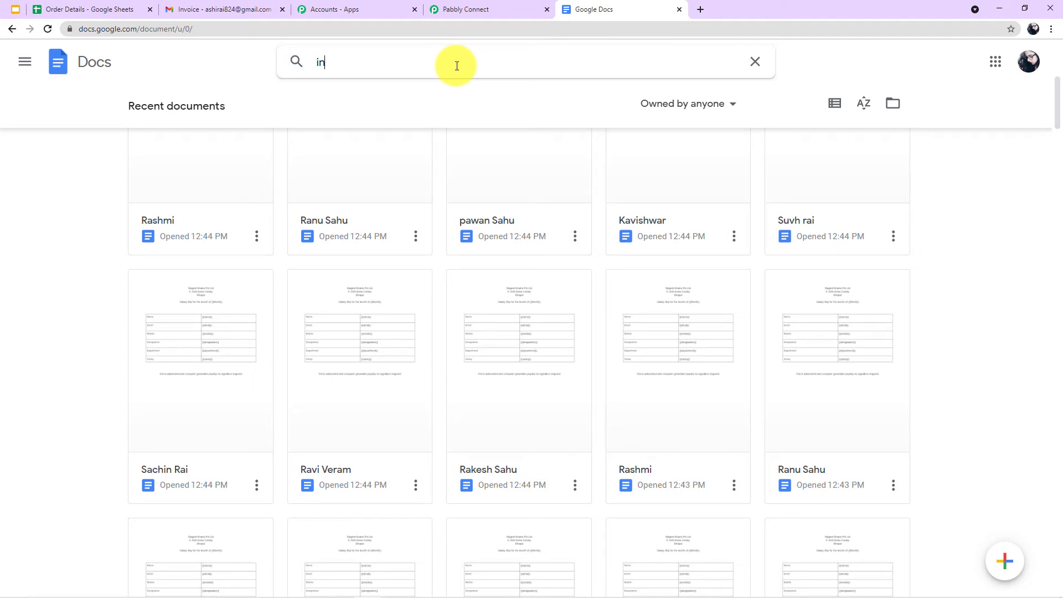
type("vo")
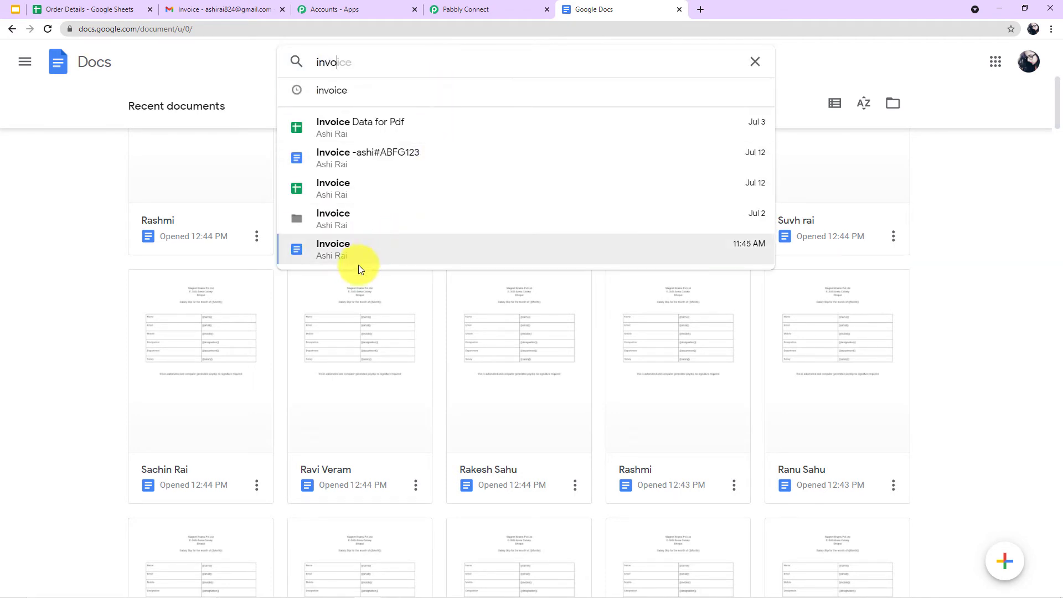
left_click(361, 247)
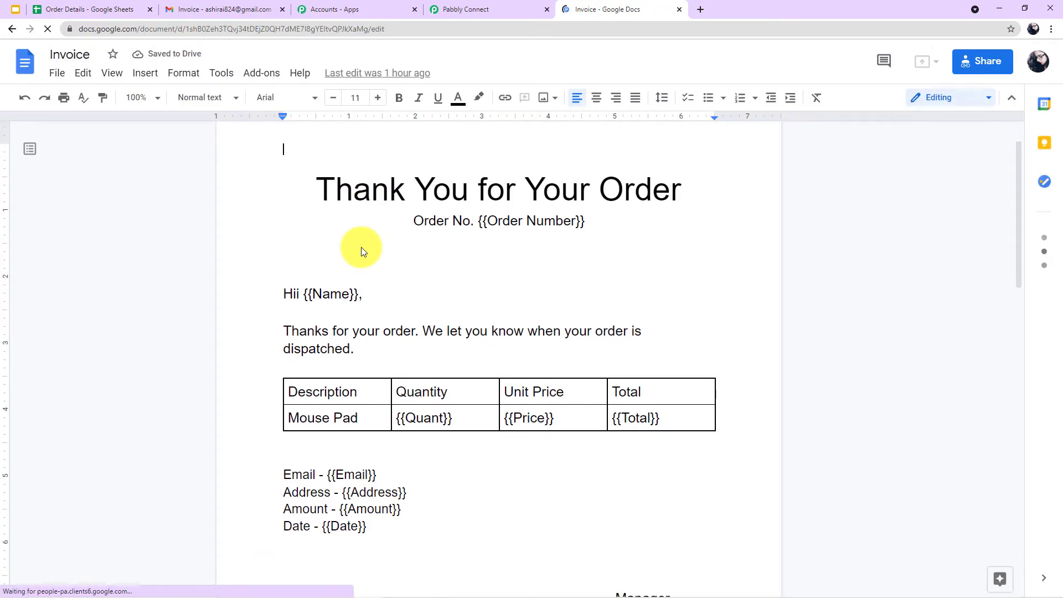
scroll(361, 247, "down", 2)
scroll(361, 247, "down", 1)
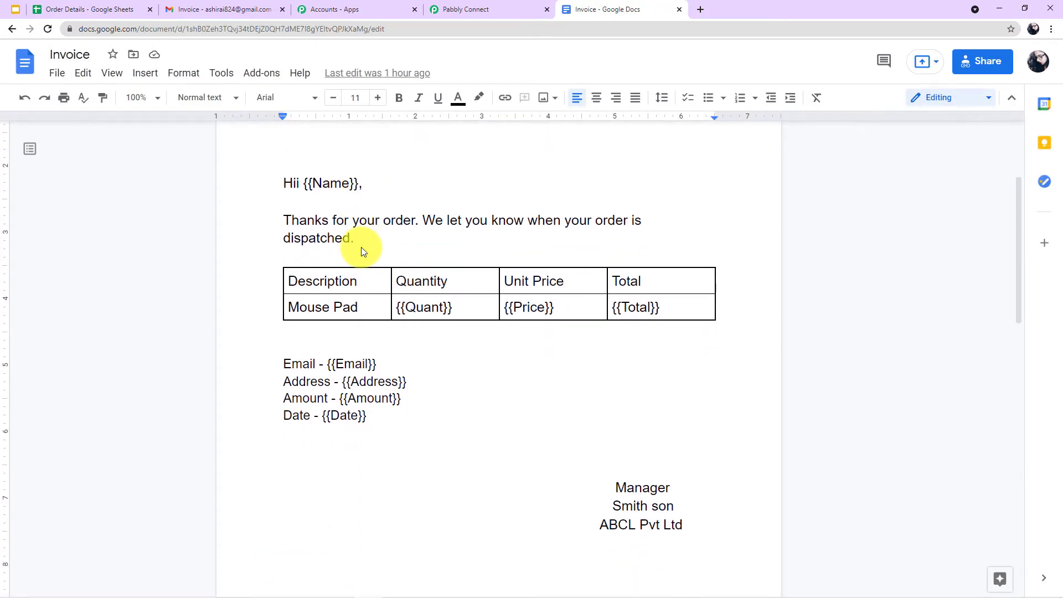
scroll(361, 247, "down", 2)
scroll(360, 247, "up", 4)
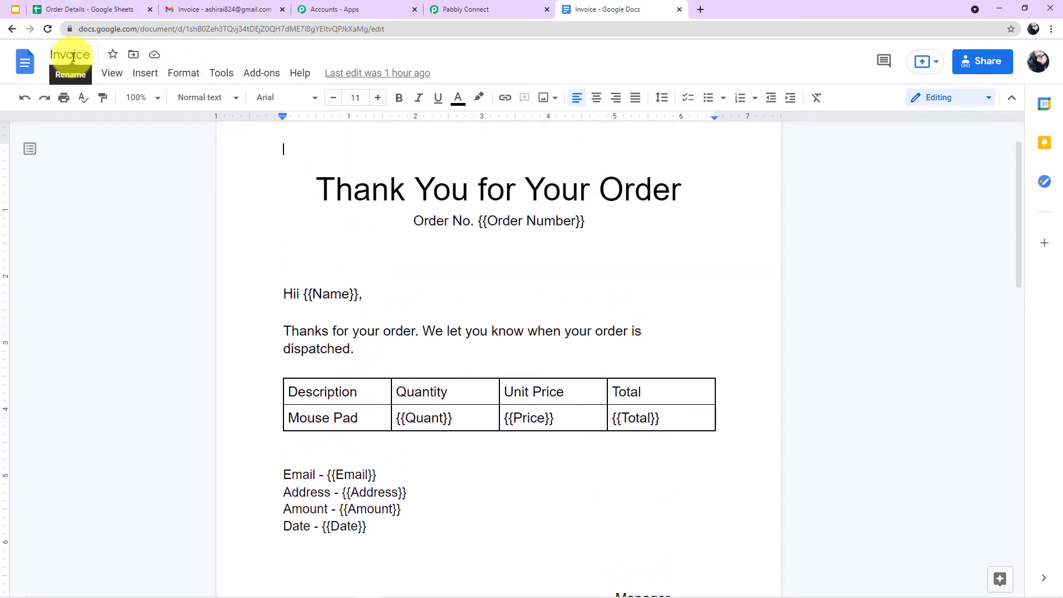
Return to Pabbly Connect and choose the Invoice document as the template document.
left_click(473, 15)
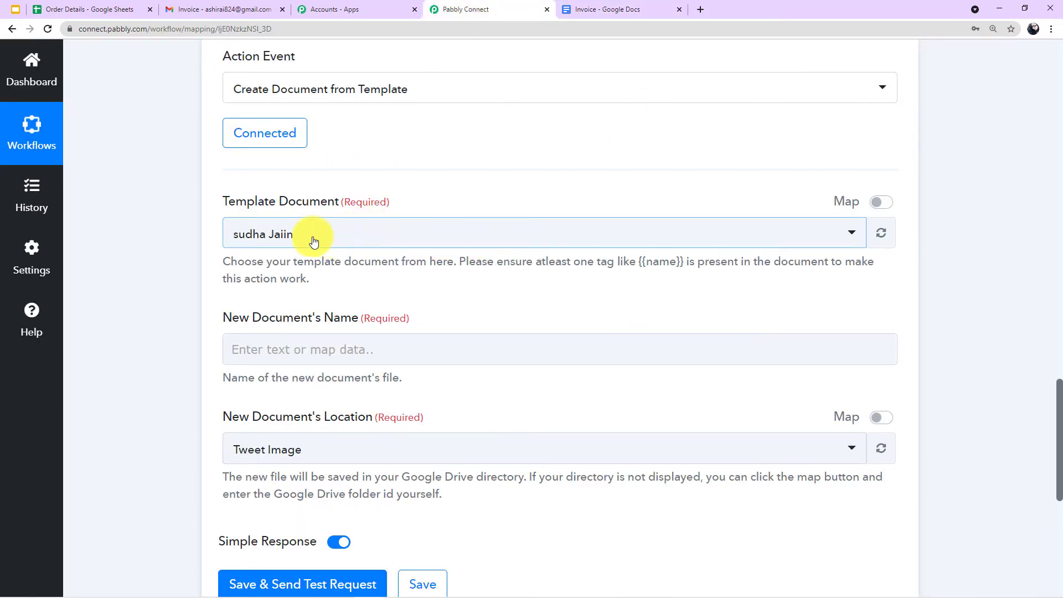
left_click(471, 244)
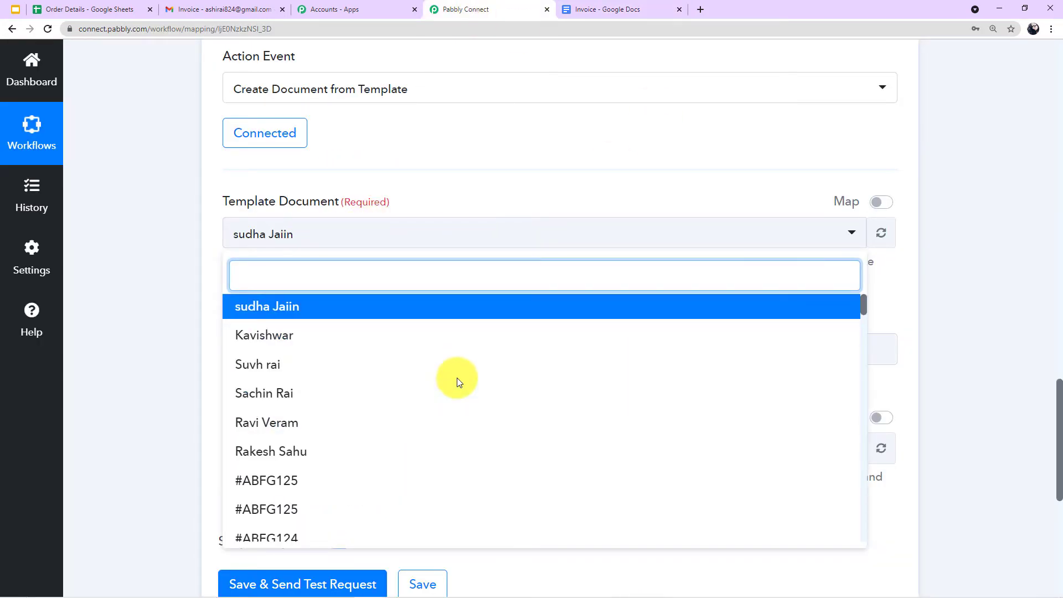
scroll(459, 380, "down", 3)
scroll(459, 379, "down", 9)
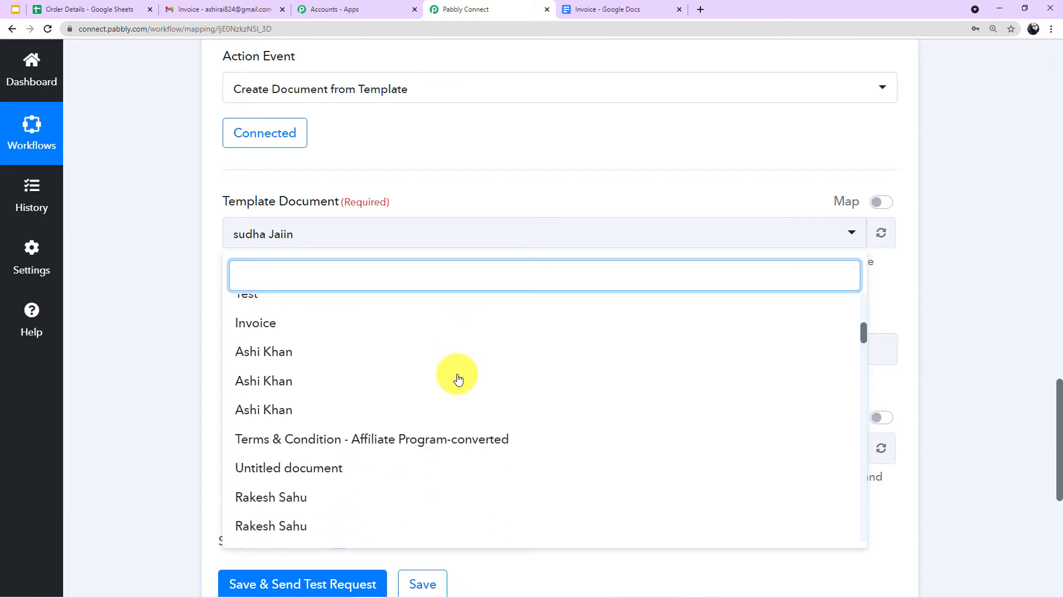
scroll(458, 378, "down", 5)
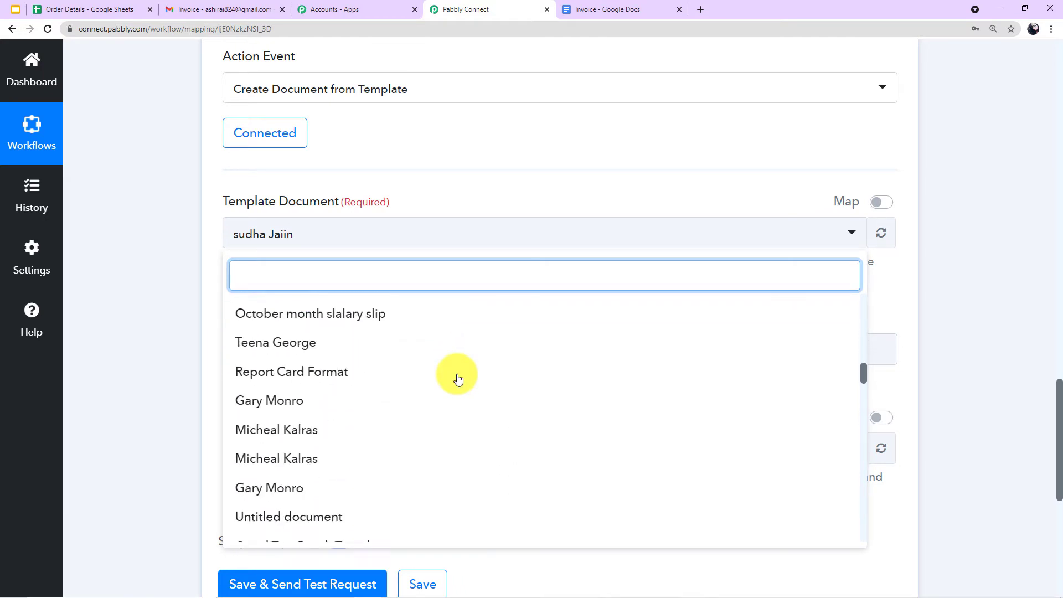
scroll(459, 379, "up", 2)
scroll(459, 379, "up", 1)
type("i")
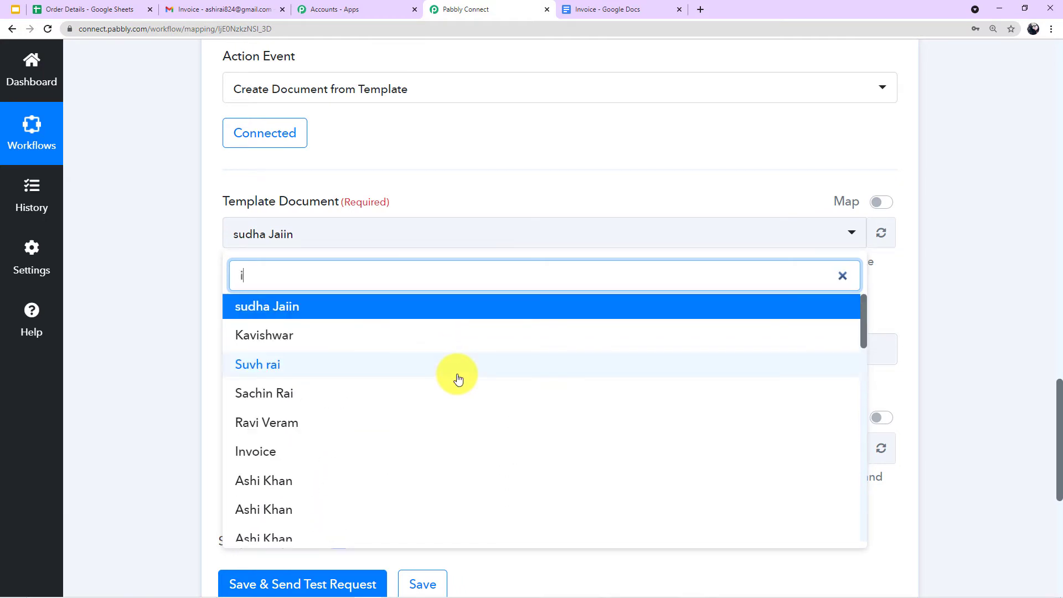
type("n")
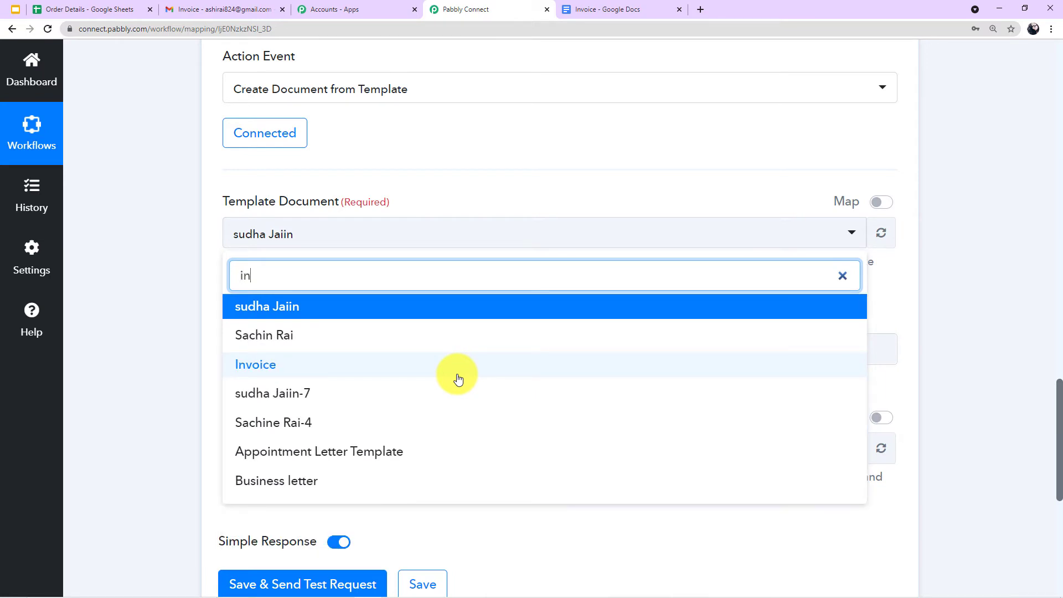
left_click(260, 366)
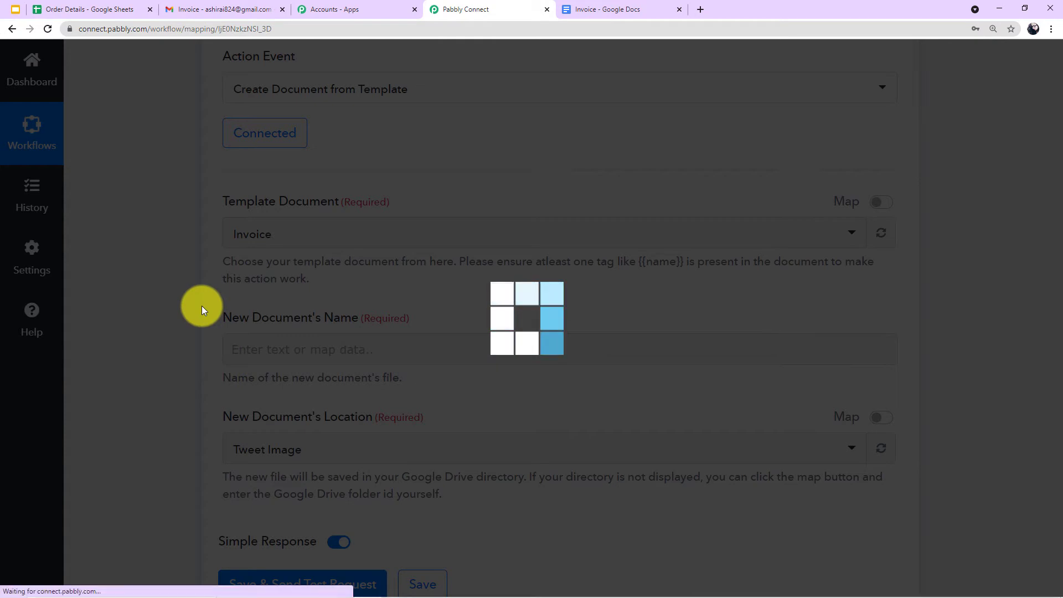
Map the new document's name to the Order Number from the Google Sheets New Spreadsheet Row data.
scroll(202, 310, "down", 2)
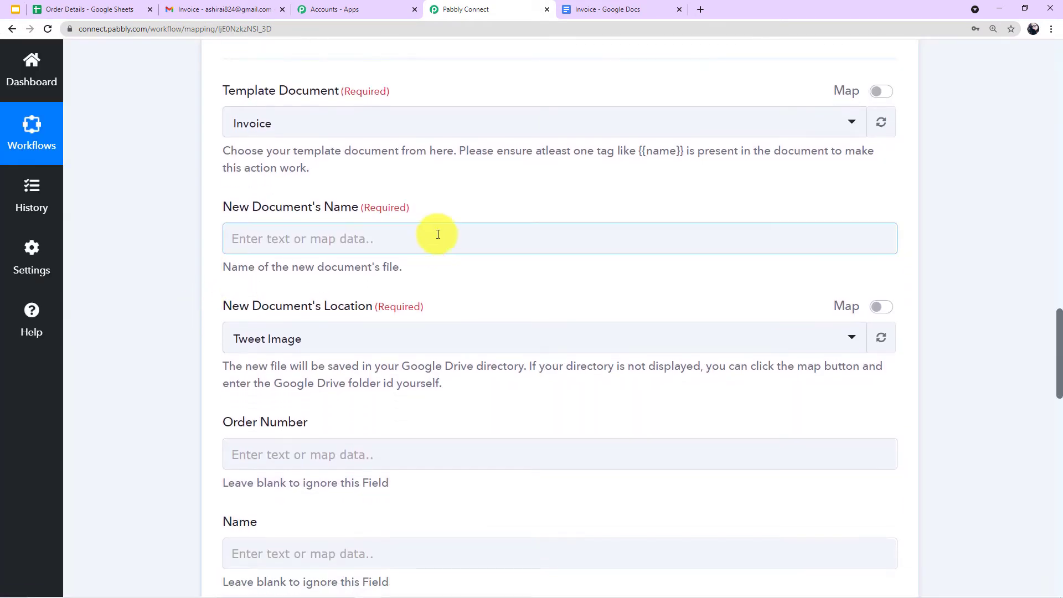
left_click(518, 239)
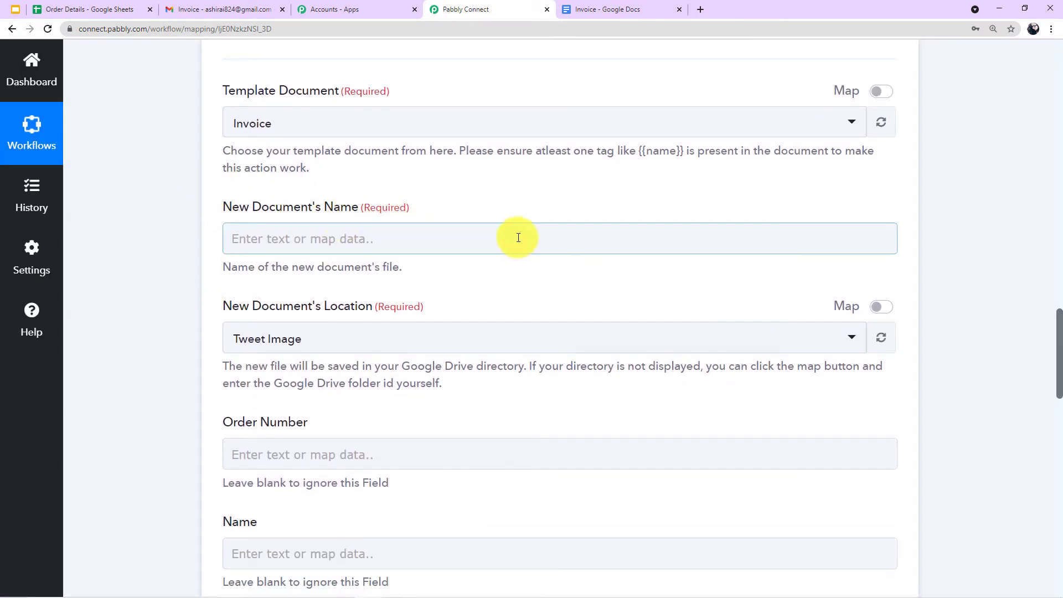
scroll(531, 260, "down", 2)
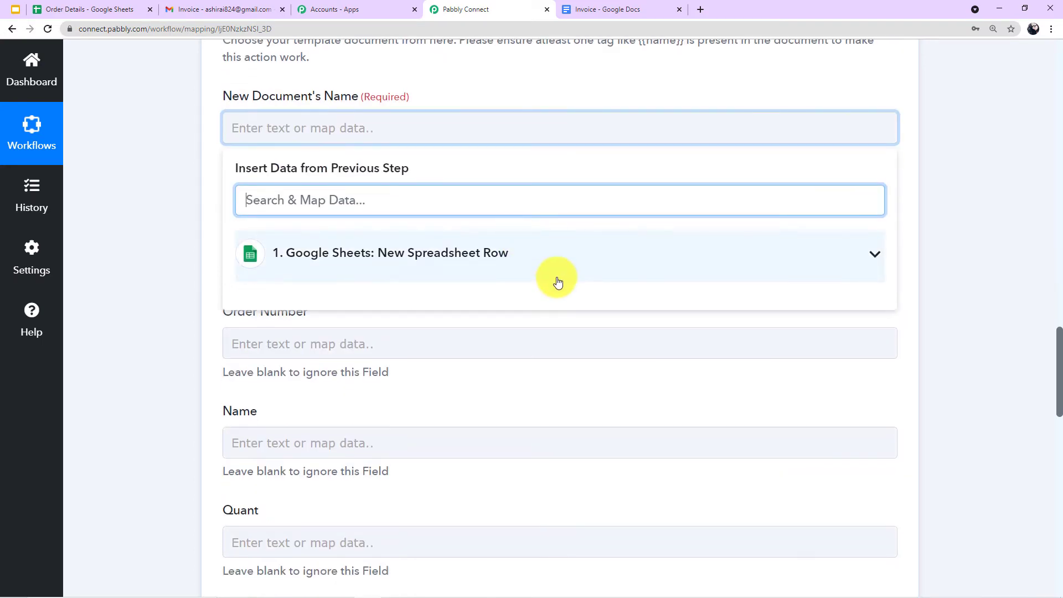
left_click(507, 261)
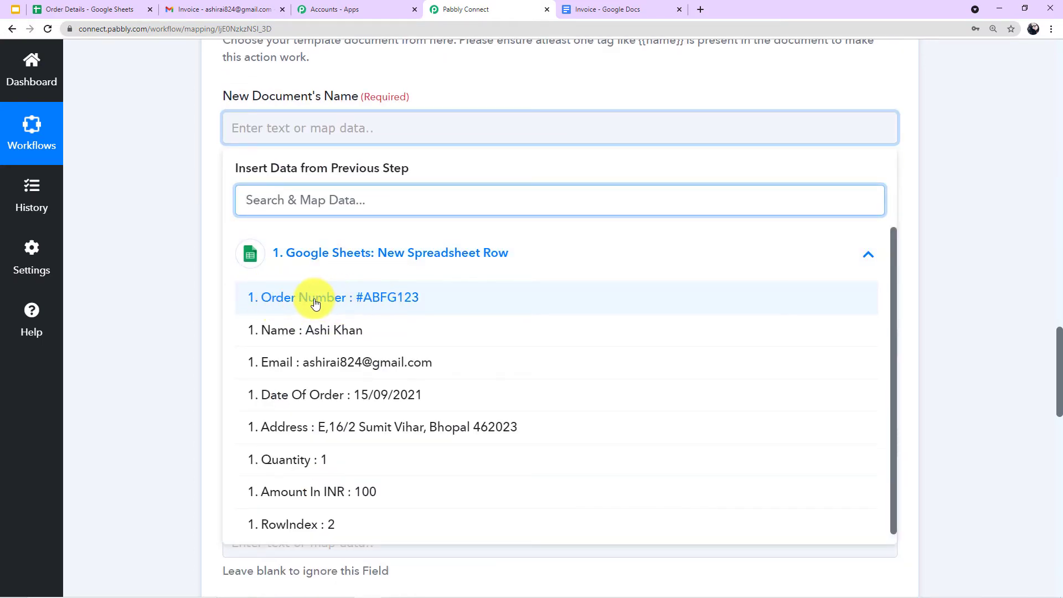
left_click(396, 306)
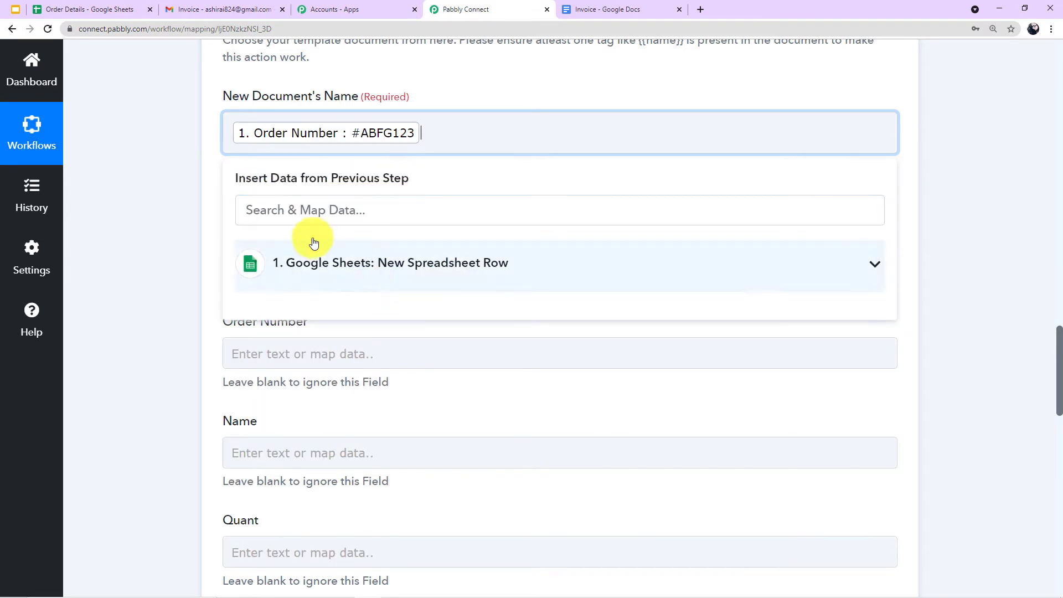
left_click(206, 212)
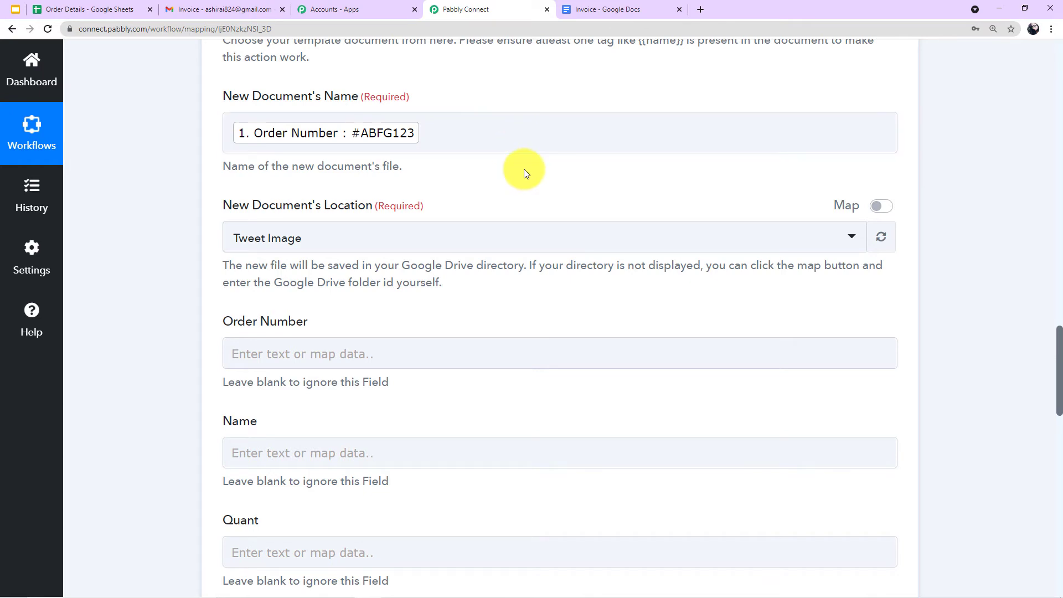
Locate the Invoice folder in Google Drive and set it as the new document's location in Pabbly Connect.
scroll(526, 171, "down", 1)
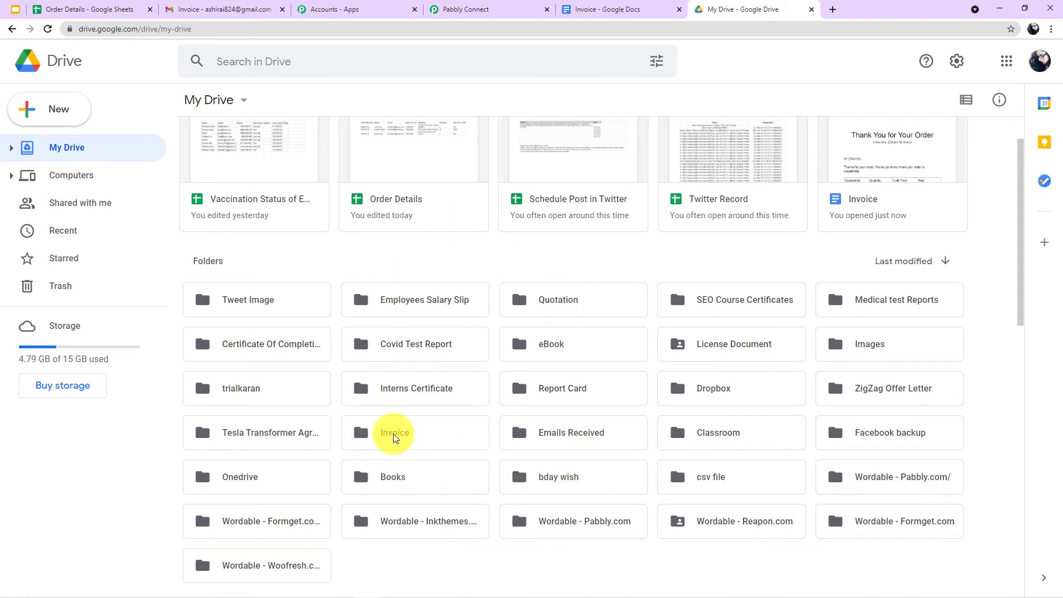
left_click(364, 434)
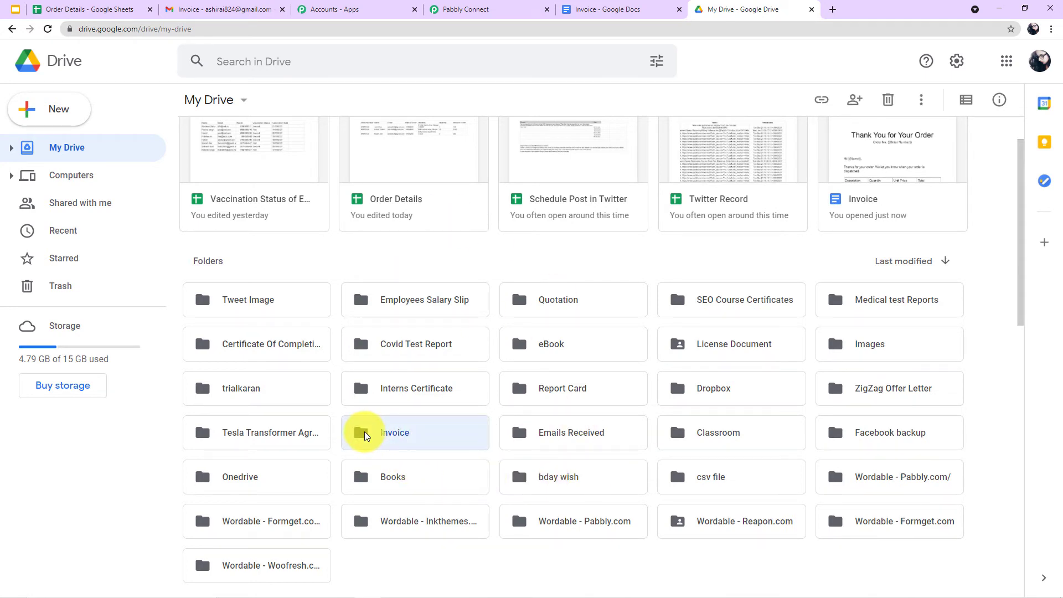
left_click(466, 11)
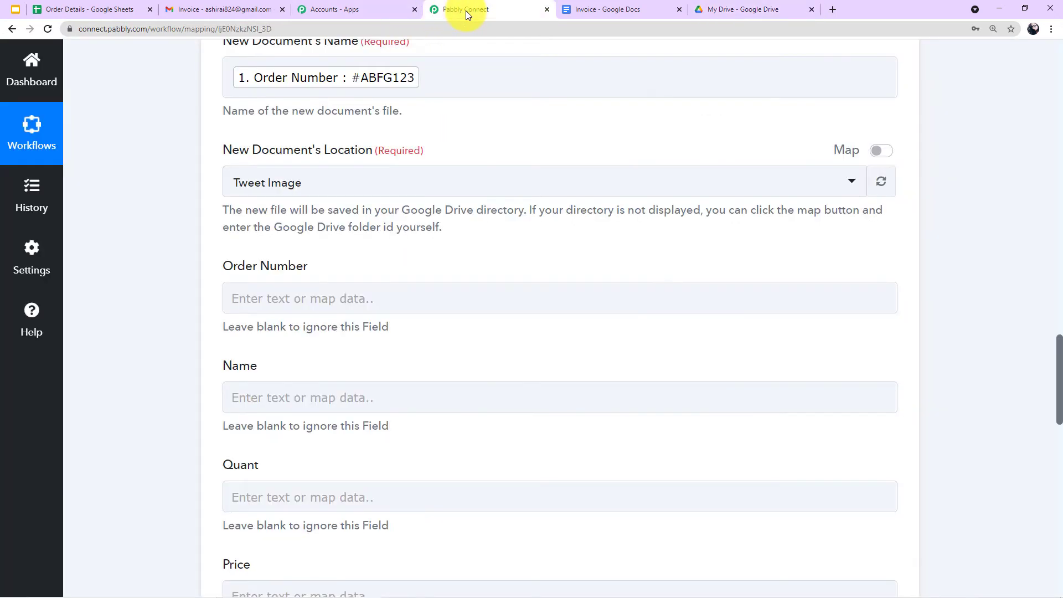
left_click(379, 190)
type("i")
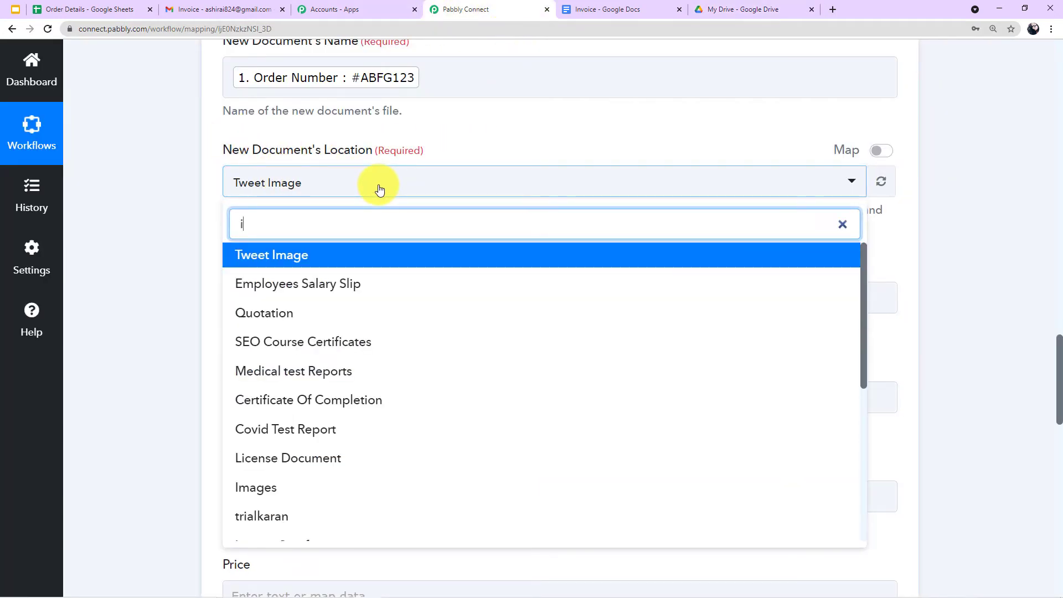
type("n")
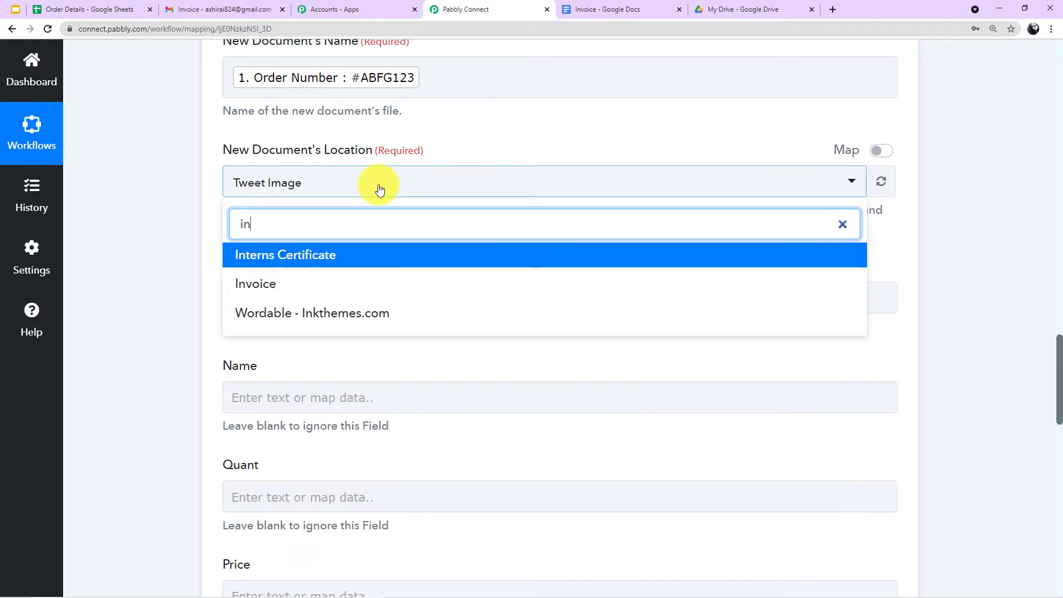
left_click(298, 290)
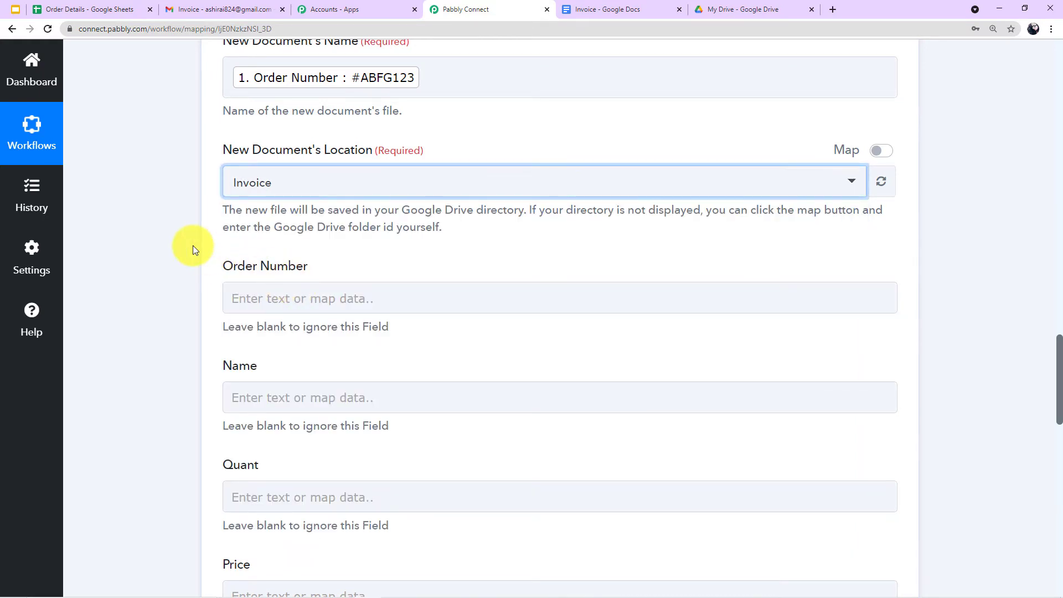
Compare the action's template fields, from Order Number to Date, with the placeholders in the Invoice document in Google Docs.
scroll(192, 245, "down", 1)
scroll(193, 244, "down", 3)
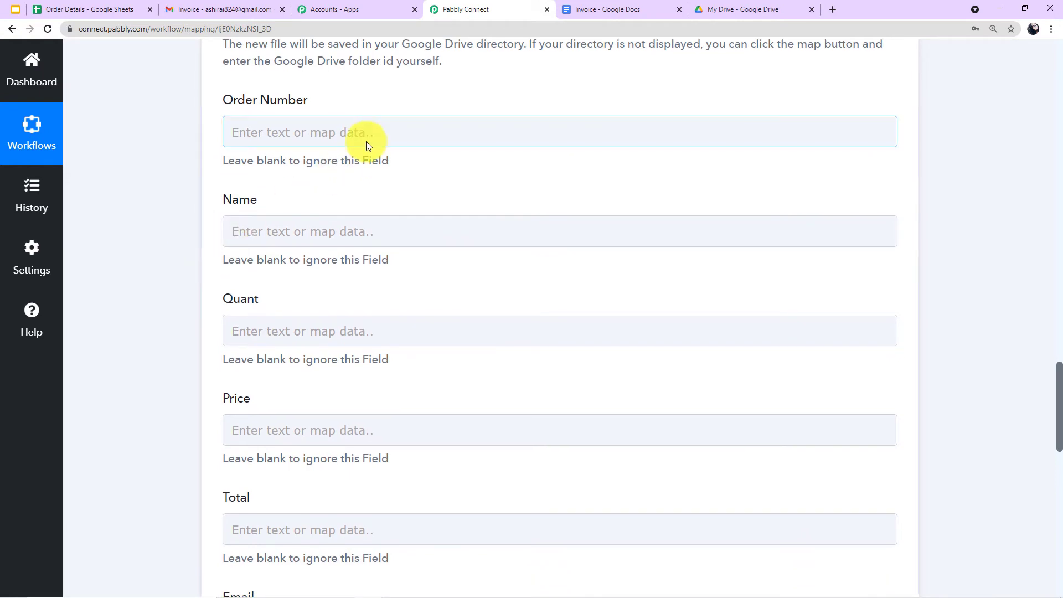
scroll(349, 161, "down", 6)
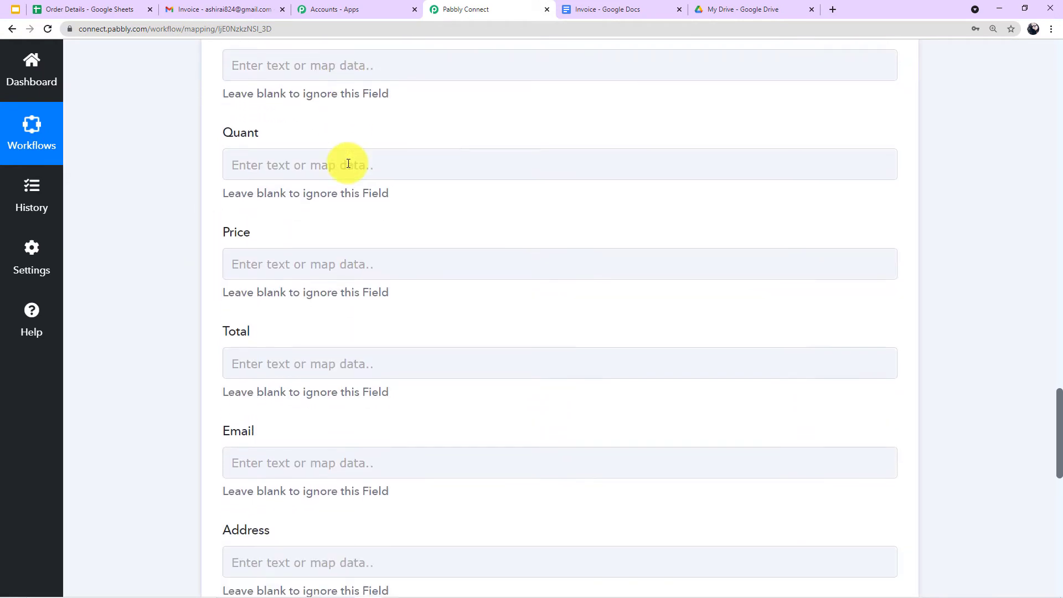
scroll(348, 164, "down", 2)
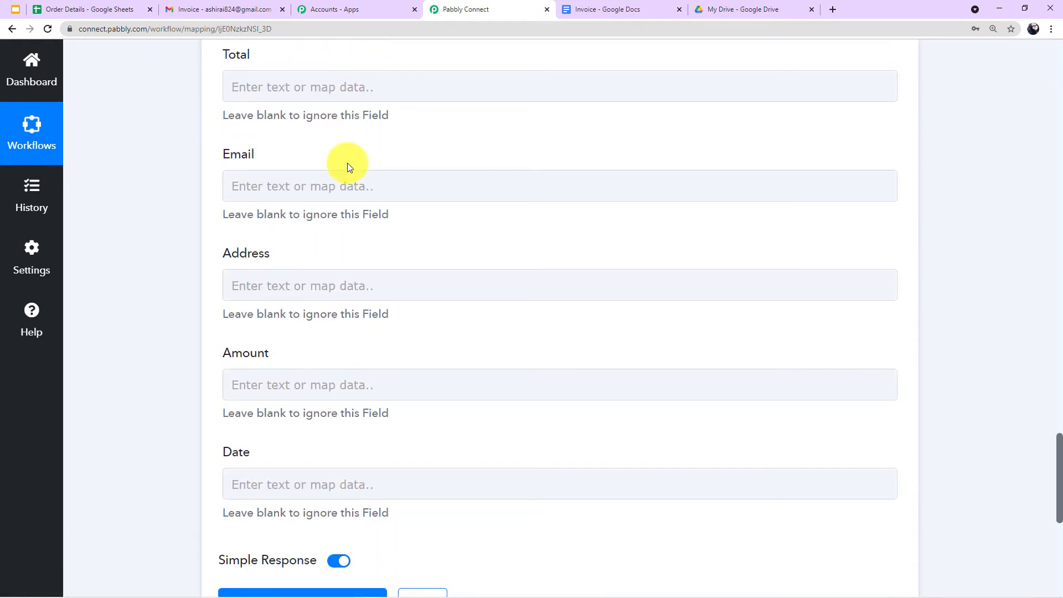
scroll(347, 163, "down", 1)
scroll(855, 81, "up", 4)
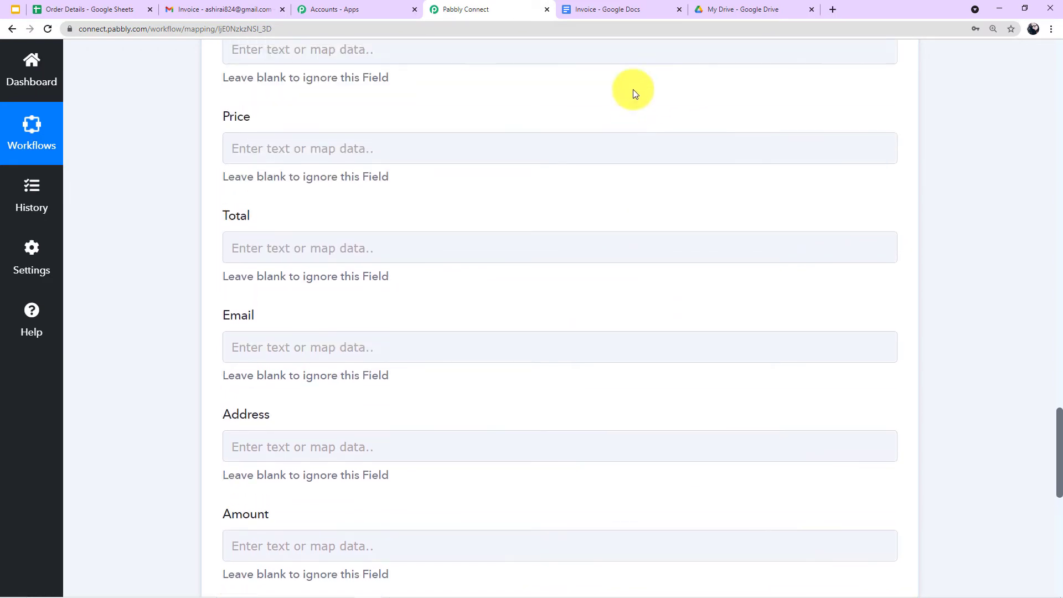
left_click(626, 9)
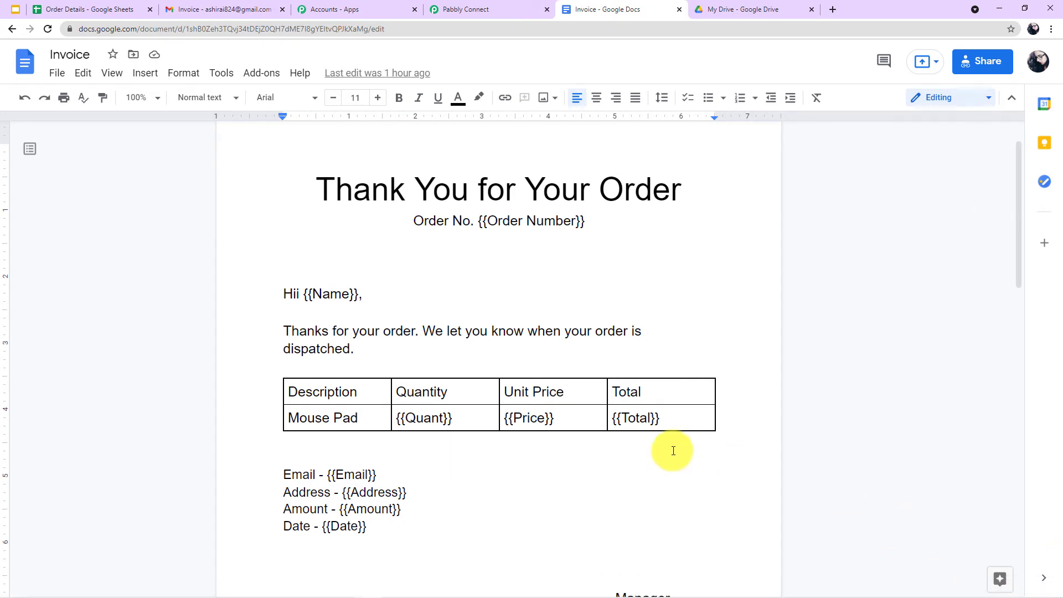
scroll(409, 494, "down", 1)
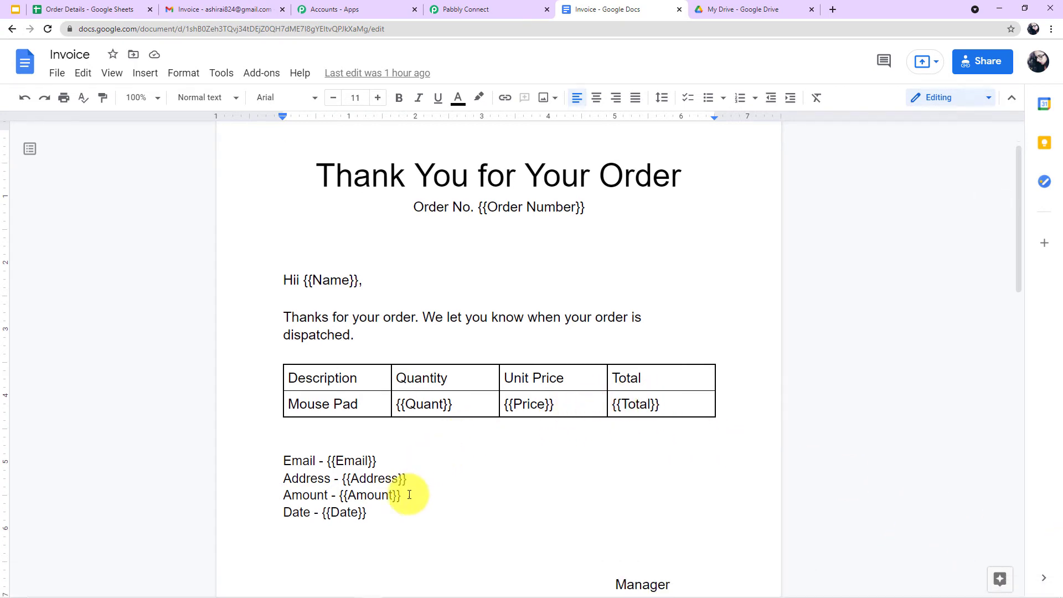
scroll(409, 494, "down", 2)
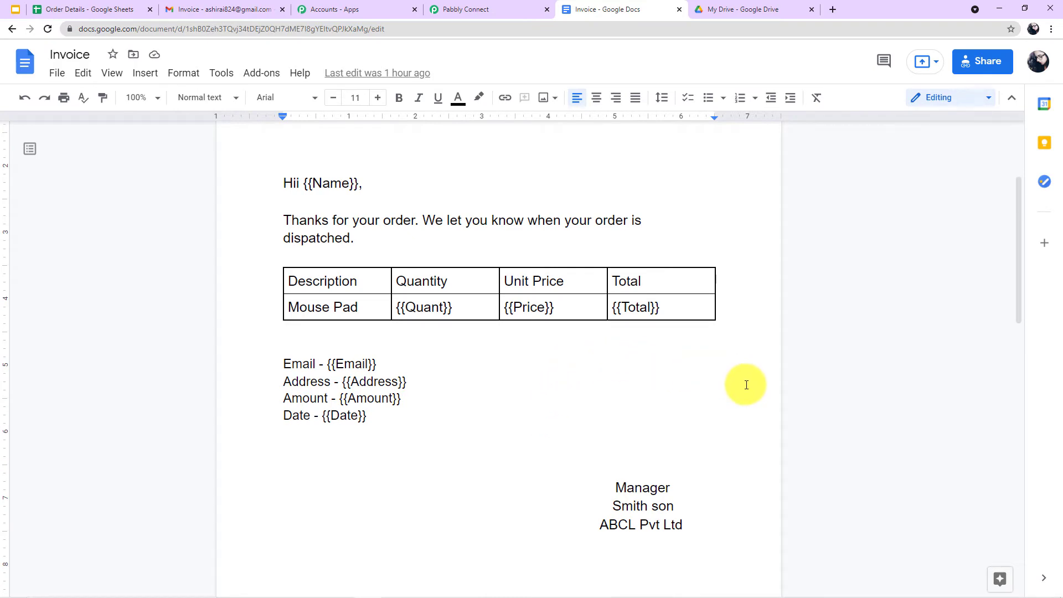
left_click(475, 10)
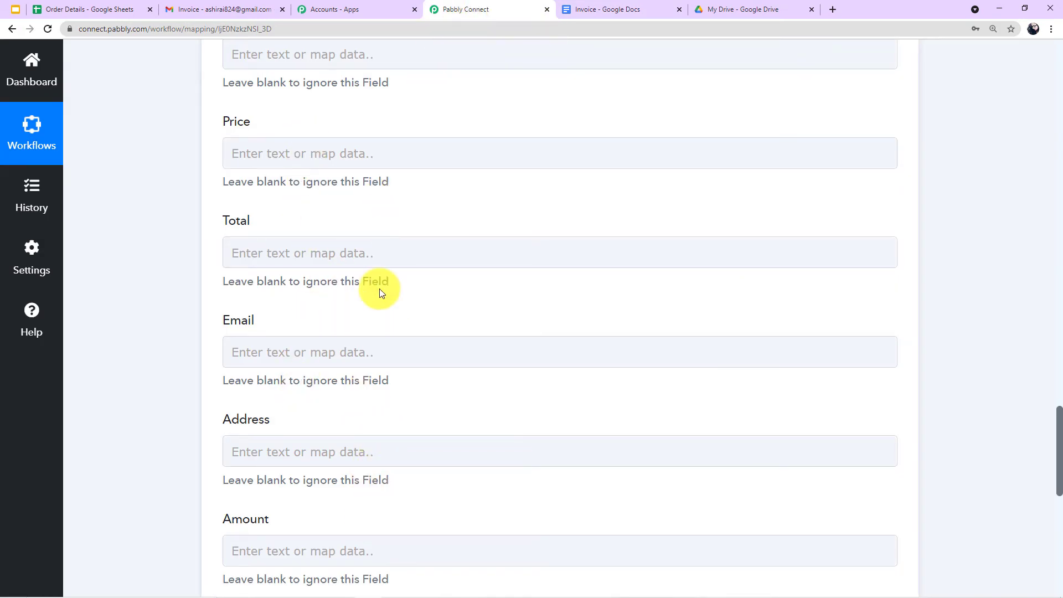
left_click(612, 14)
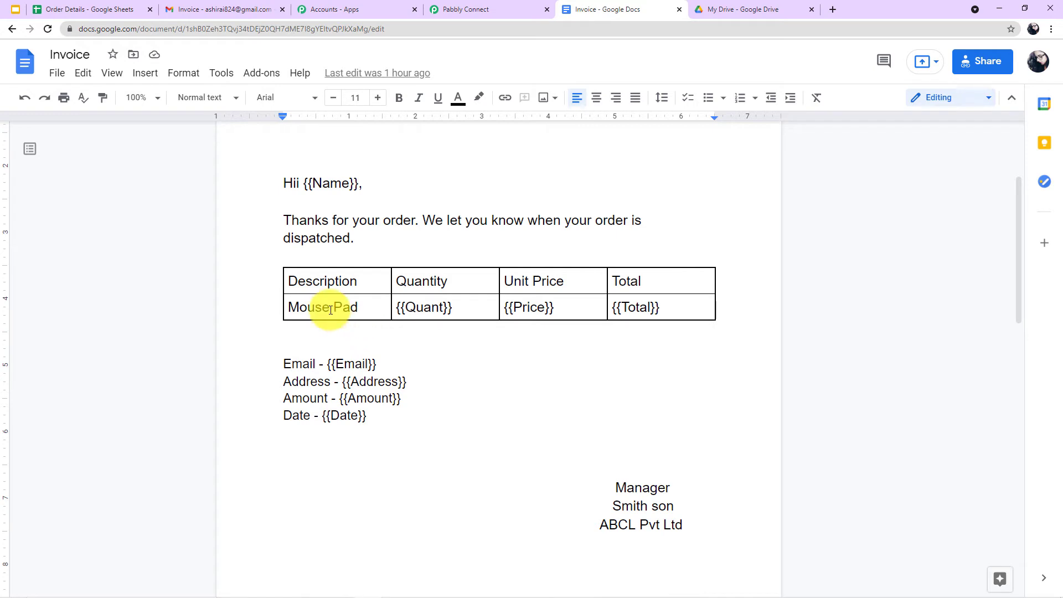
left_click(494, 10)
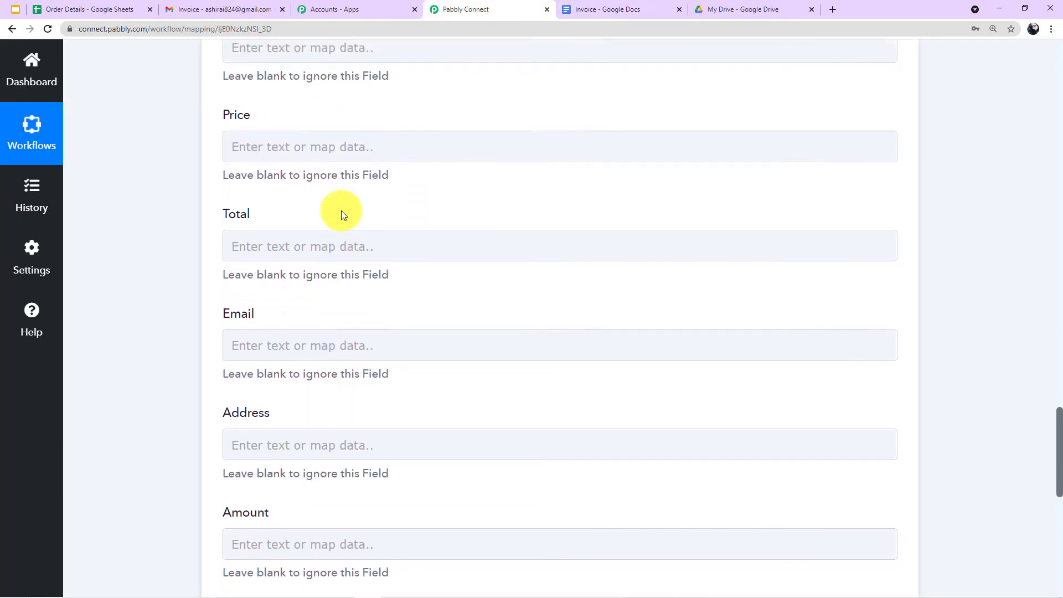
Review the order data received from the Google Sheets trigger before mapping the template's Order Number field.
scroll(342, 214, "up", 5)
scroll(341, 211, "up", 2)
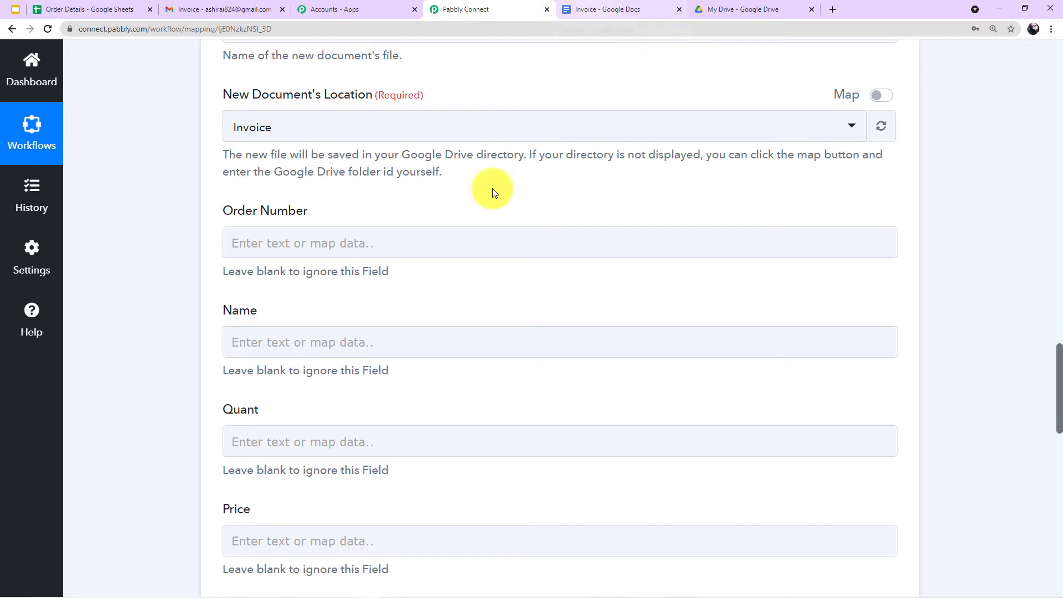
scroll(460, 257, "up", 1)
scroll(460, 257, "down", 1)
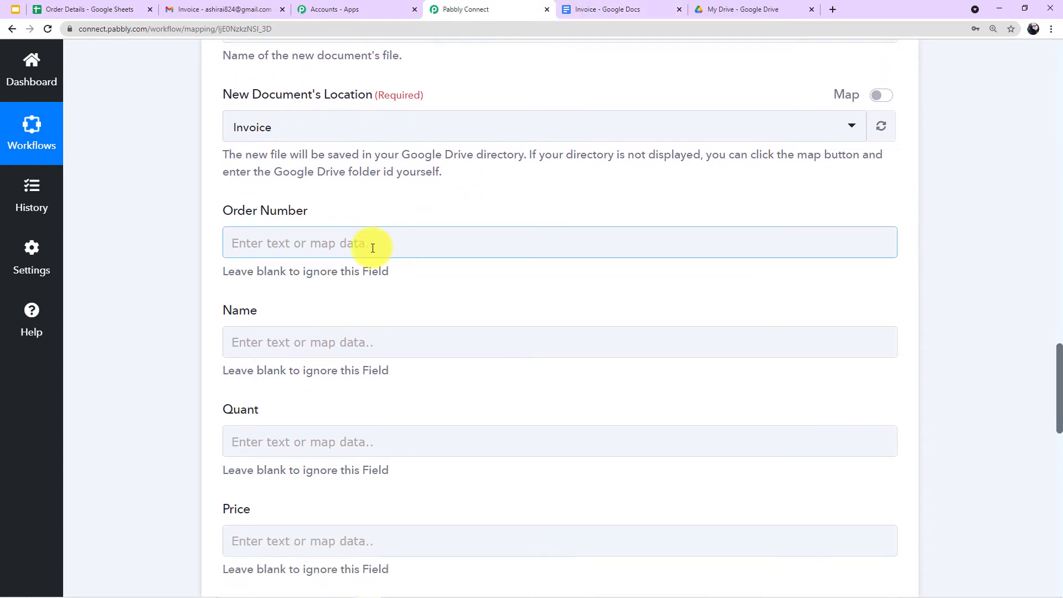
left_click(423, 244)
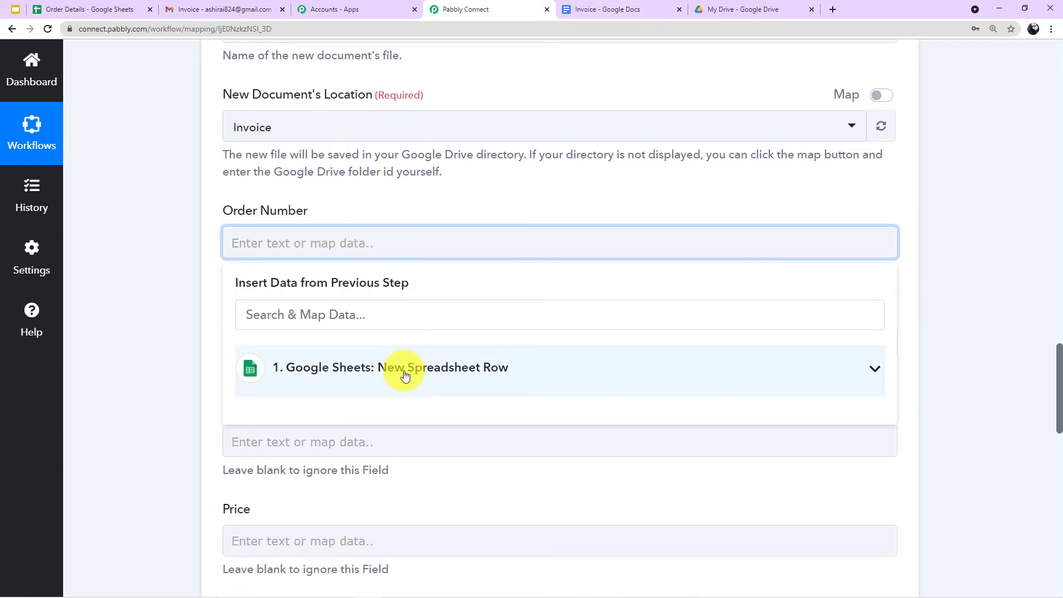
scroll(404, 373, "down", 1)
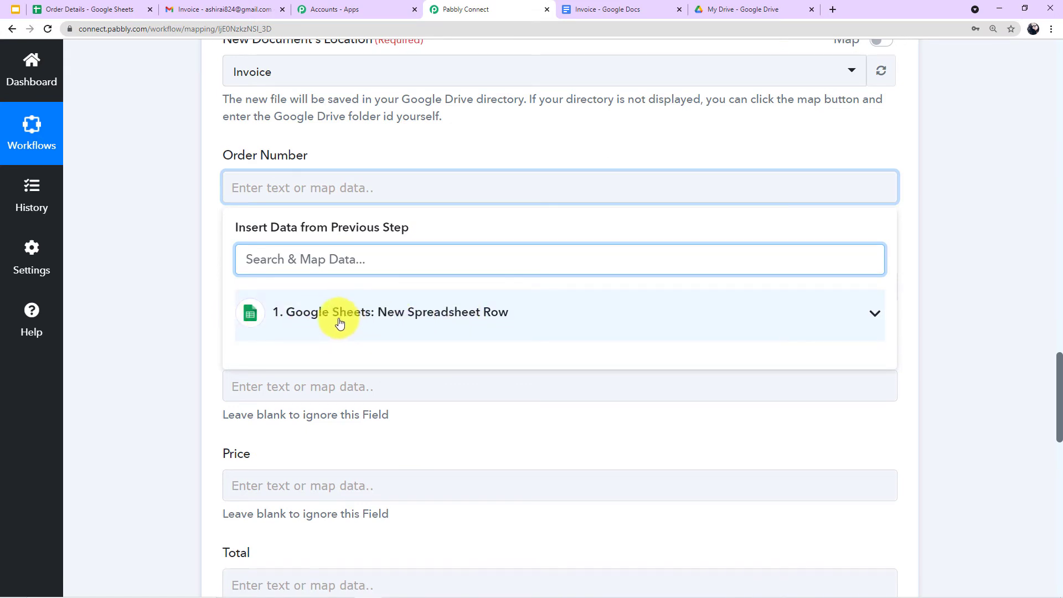
left_click(144, 299)
scroll(144, 299, "up", 20)
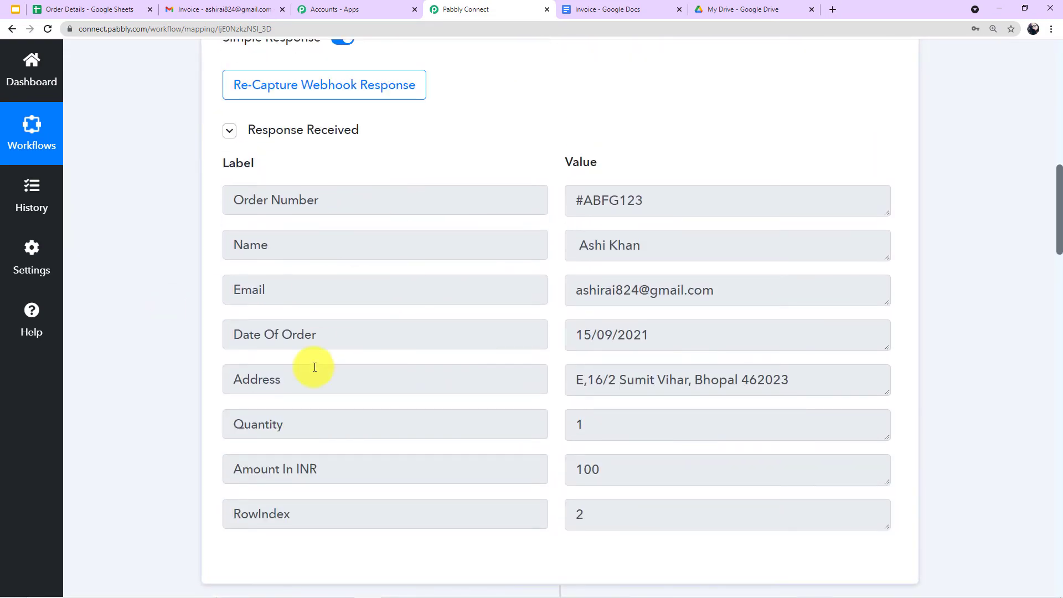
scroll(314, 367, "up", 8)
scroll(314, 367, "down", 9)
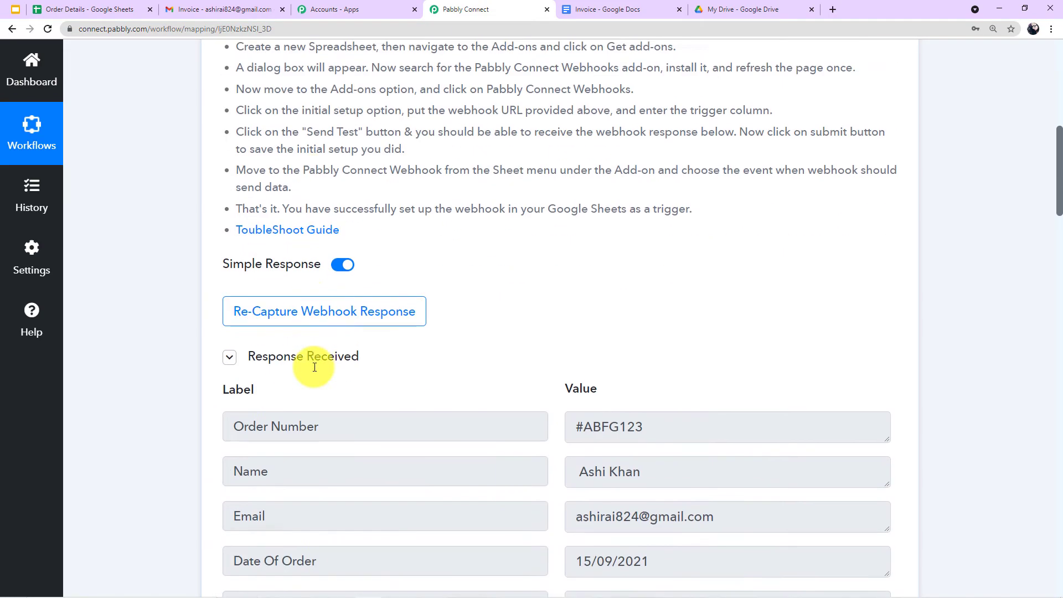
scroll(314, 367, "down", 20)
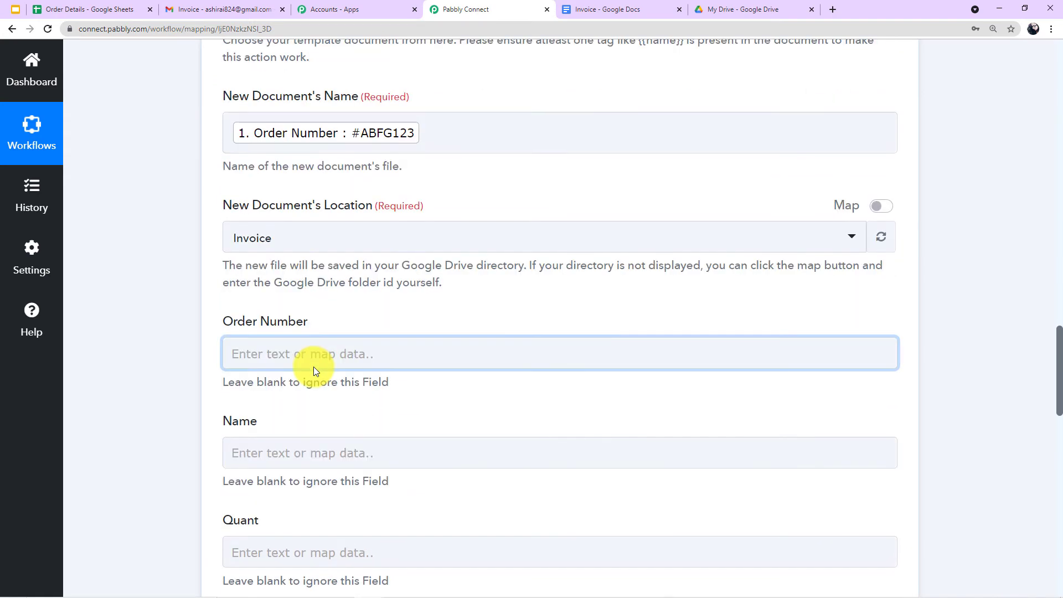
Map the template's Order Number field to the Order Number from the Google Sheets New Spreadsheet Row data.
left_click(333, 358)
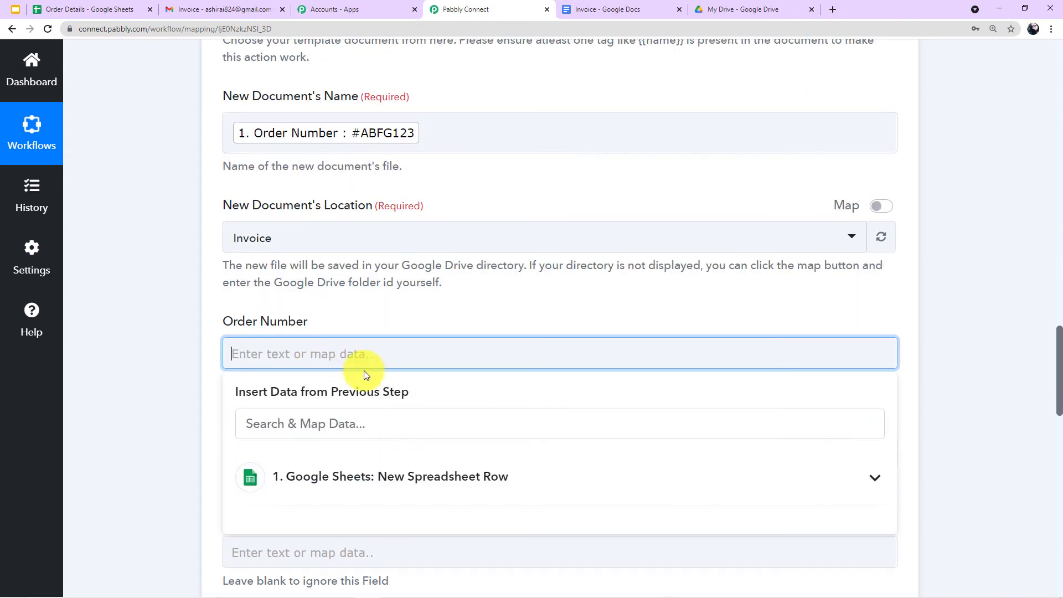
left_click(446, 488)
scroll(441, 486, "down", 2)
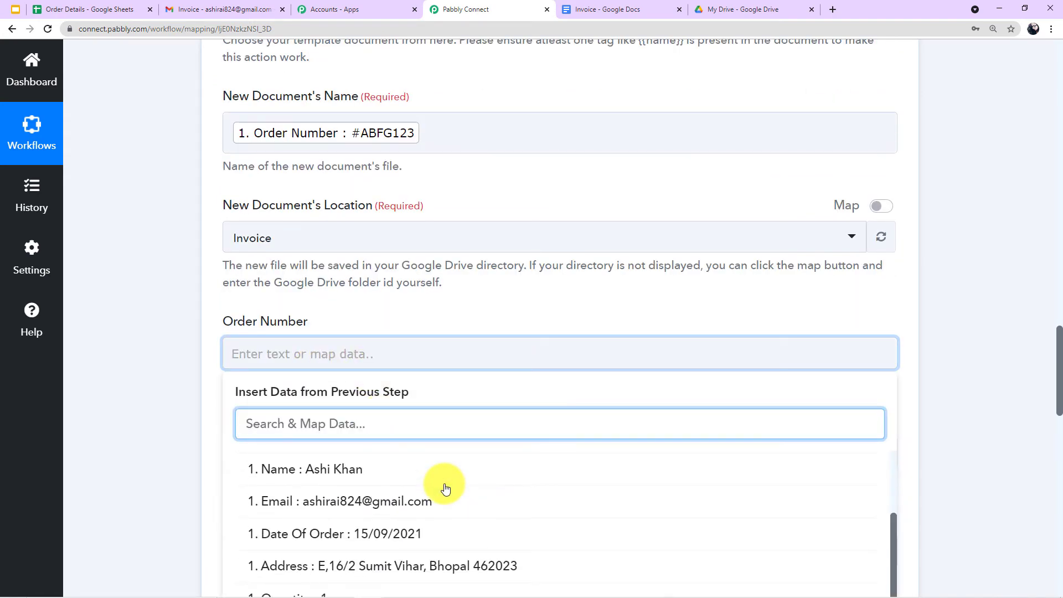
scroll(334, 476, "up", 2)
scroll(176, 430, "down", 4)
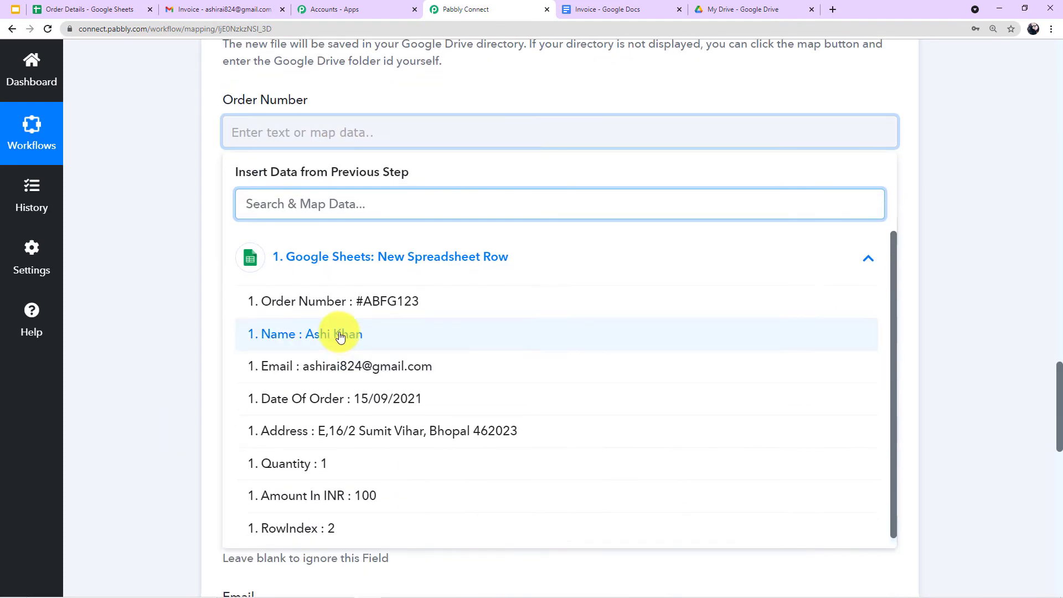
left_click(381, 302)
left_click(128, 247)
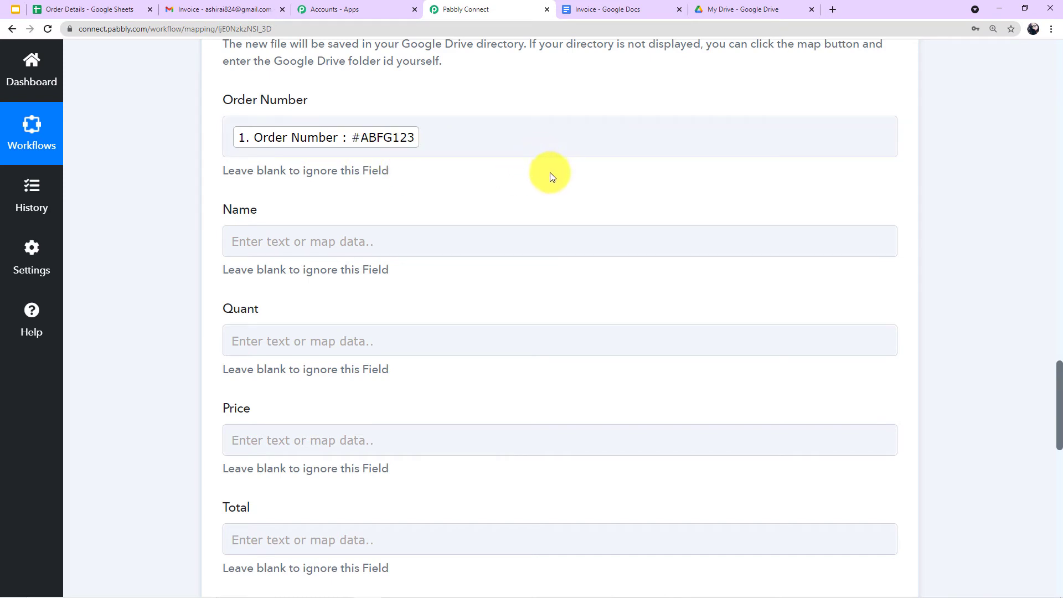
Map the template's Name field to the Name value from the Google Sheets New Spreadsheet Row data.
scroll(277, 176, "down", 2)
left_click(249, 129)
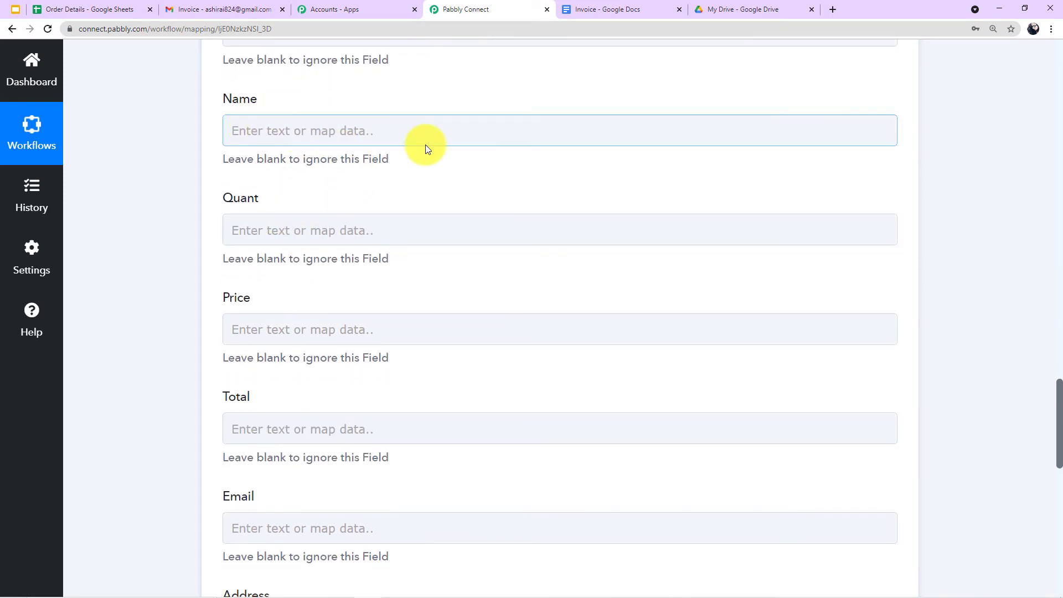
left_click(415, 266)
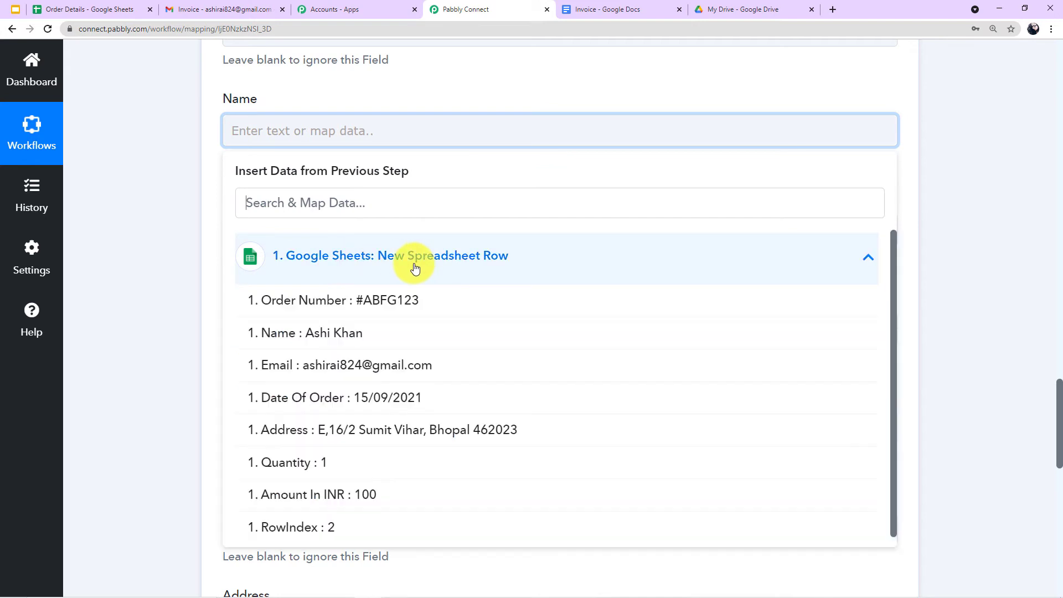
left_click(340, 331)
left_click(165, 264)
Map the template's Quant field to the Quantity value from the Google Sheets New Spreadsheet Row data.
left_click(339, 240)
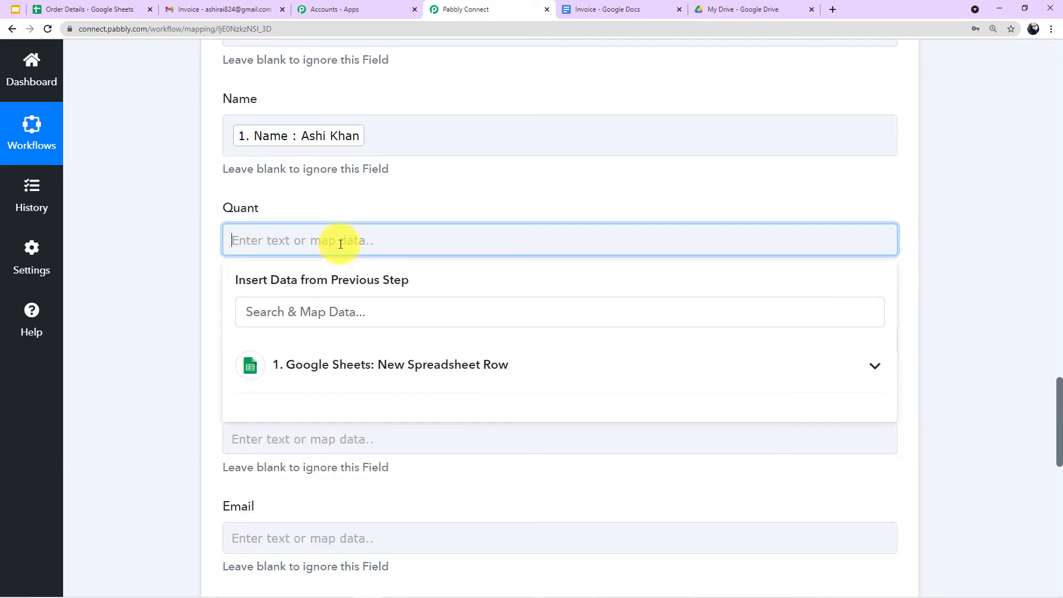
left_click(348, 363)
scroll(351, 428, "down", 2)
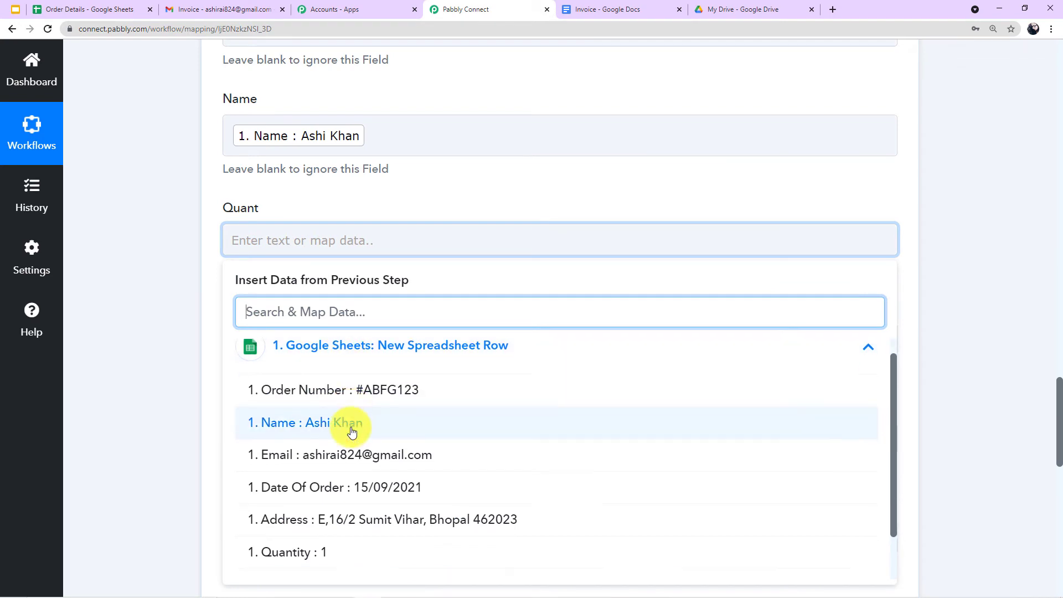
left_click(316, 518)
left_click(188, 375)
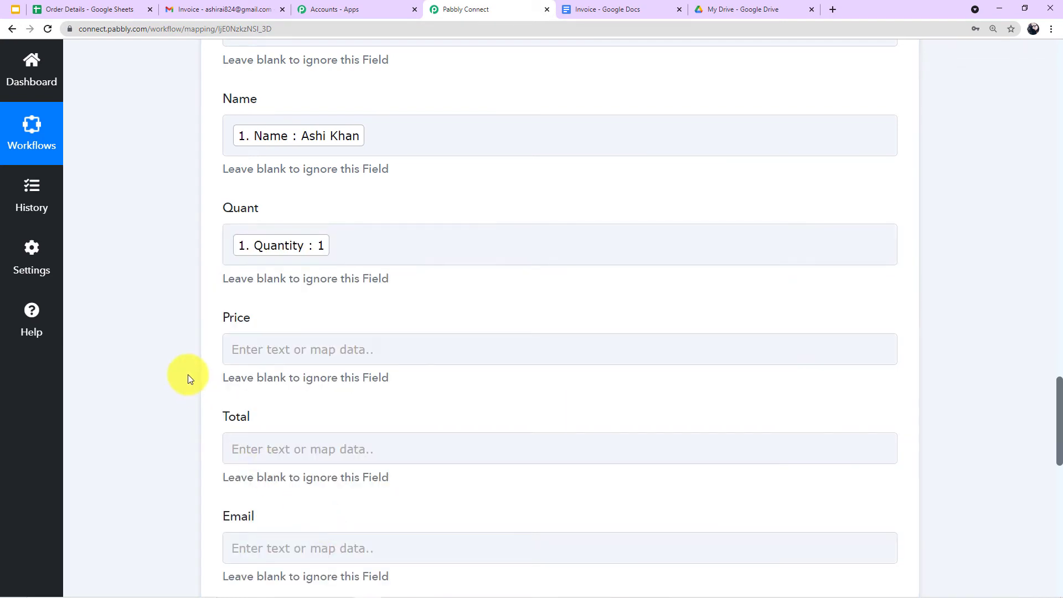
Map the template's Price field to Amount In INR from the Google Sheets New Spreadsheet Row data.
scroll(188, 375, "down", 2)
left_click(347, 237)
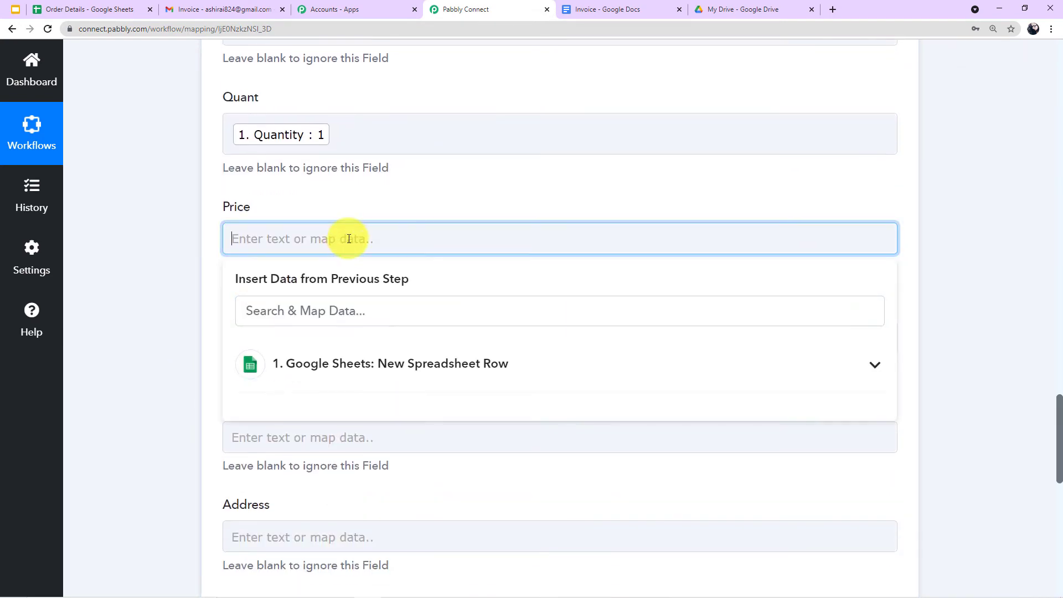
left_click(351, 363)
scroll(357, 415, "down", 2)
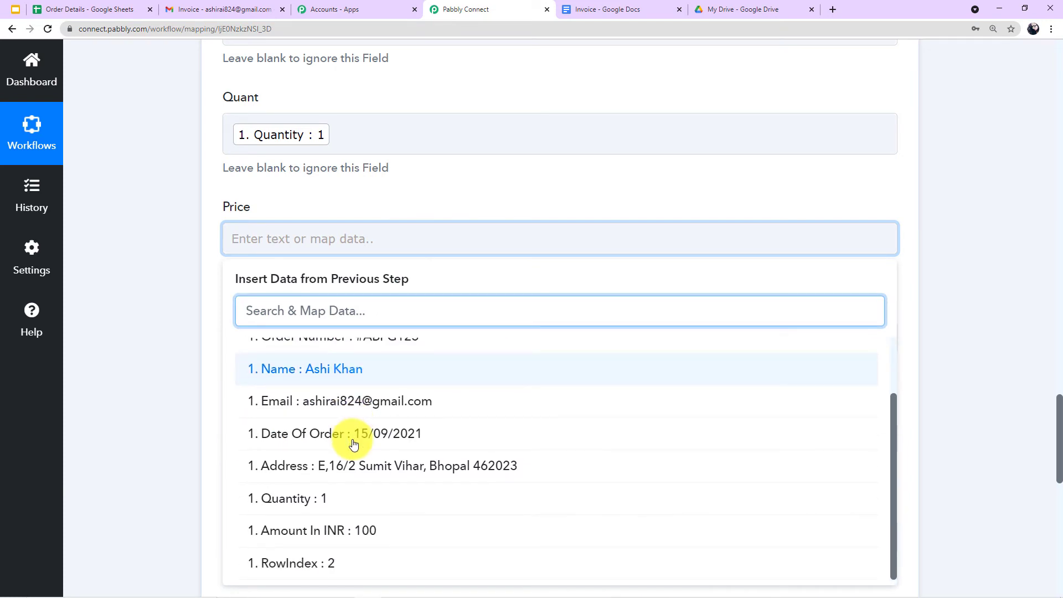
left_click(356, 530)
left_click(180, 377)
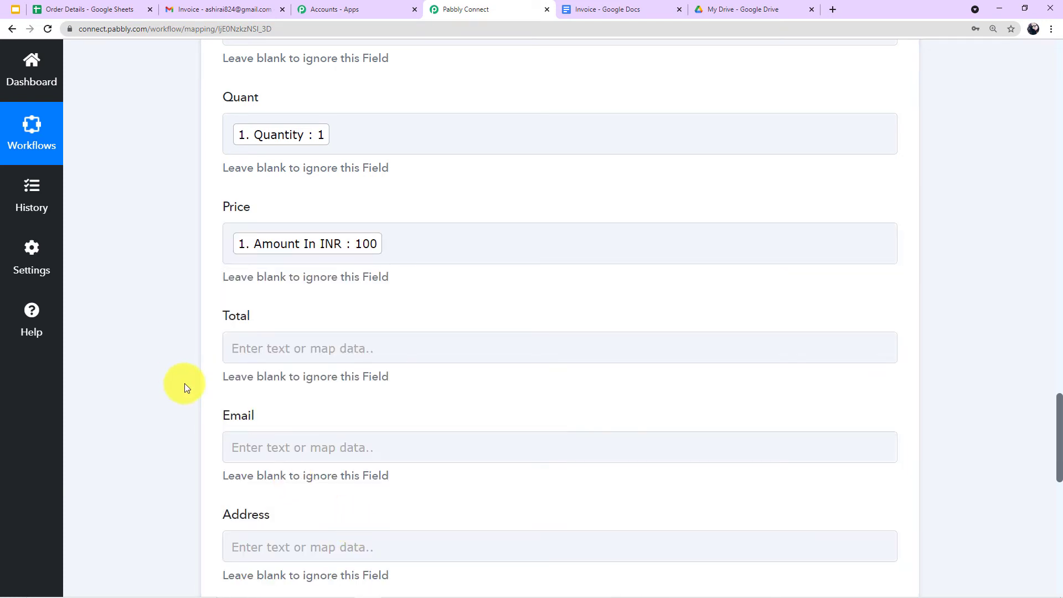
Map the template's Total field to Amount In INR from the Google Sheets New Spreadsheet Row data.
scroll(332, 338, "down", 1)
left_click(338, 290)
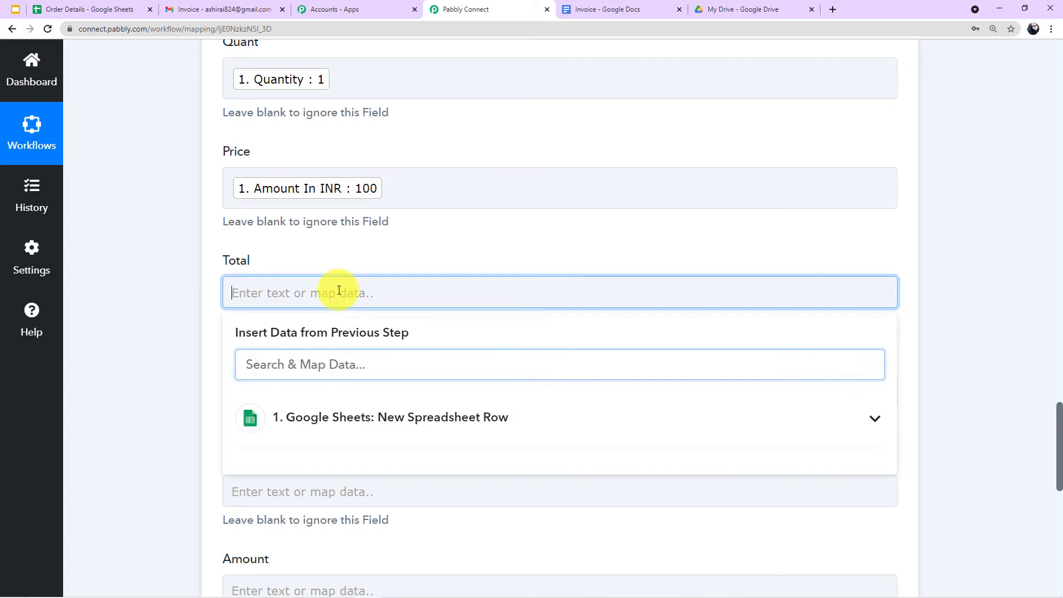
left_click(343, 430)
scroll(340, 481, "down", 3)
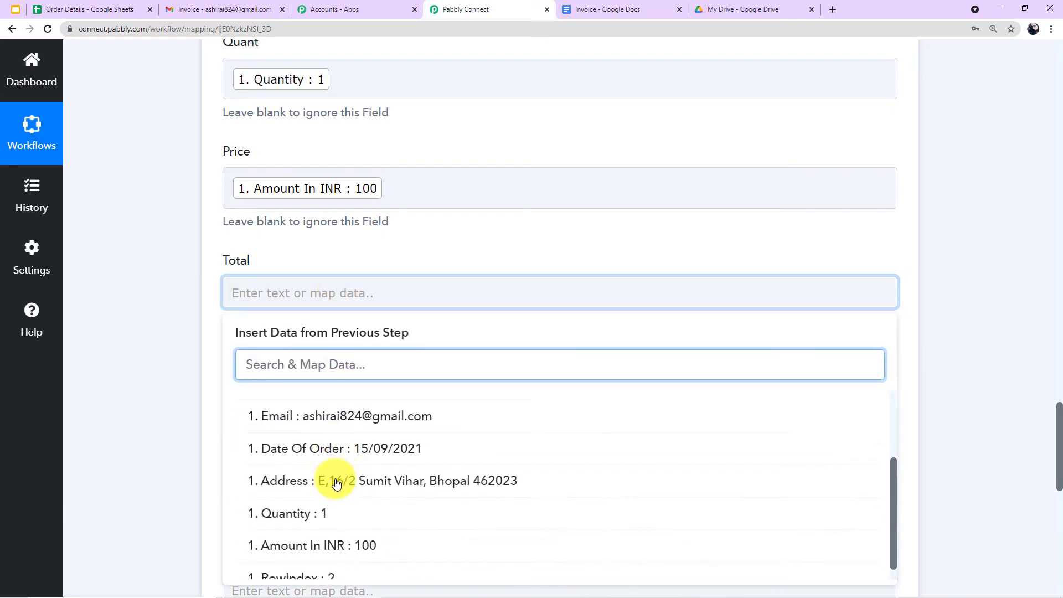
left_click(357, 540)
left_click(175, 390)
Map the template's Email field to the Email value from the Google Sheets New Spreadsheet Row data.
scroll(175, 390, "down", 2)
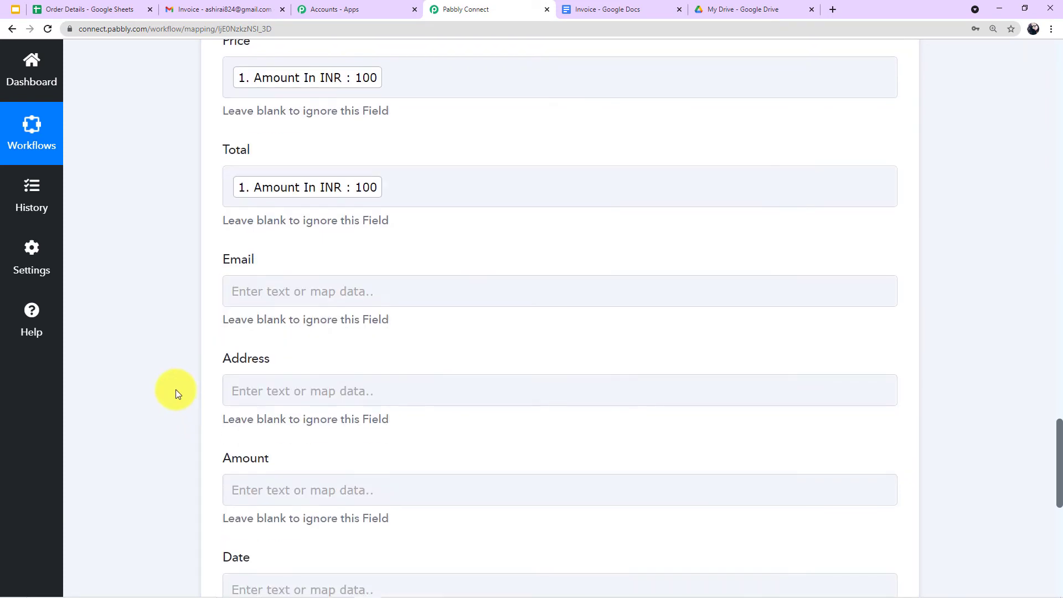
left_click(368, 279)
left_click(344, 410)
scroll(346, 437, "down", 2)
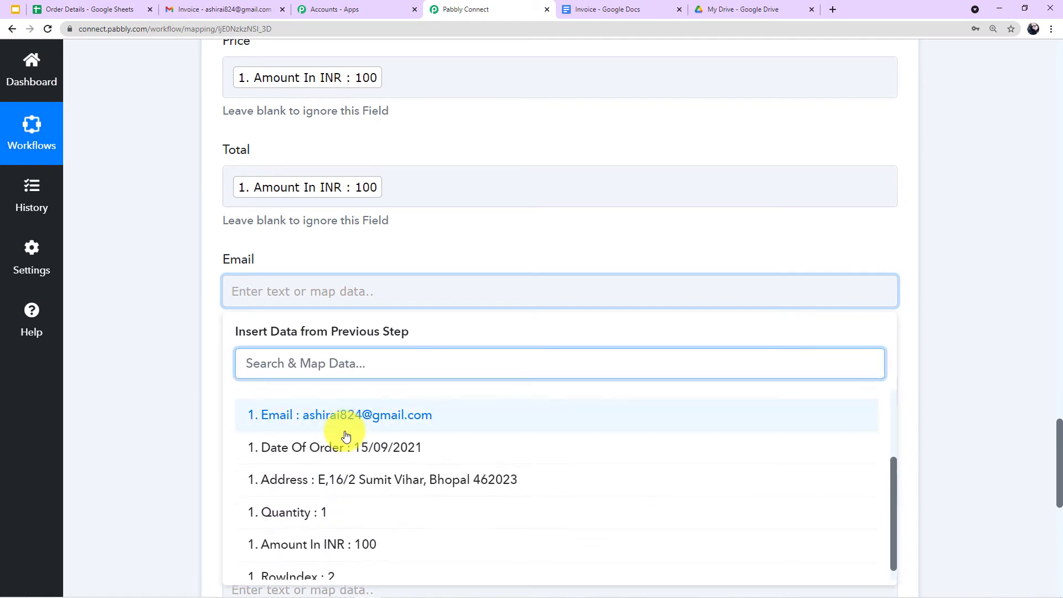
left_click(349, 420)
Map the template's Address field to the Address value from the Google Sheets New Spreadsheet Row data.
scroll(194, 349, "down", 2)
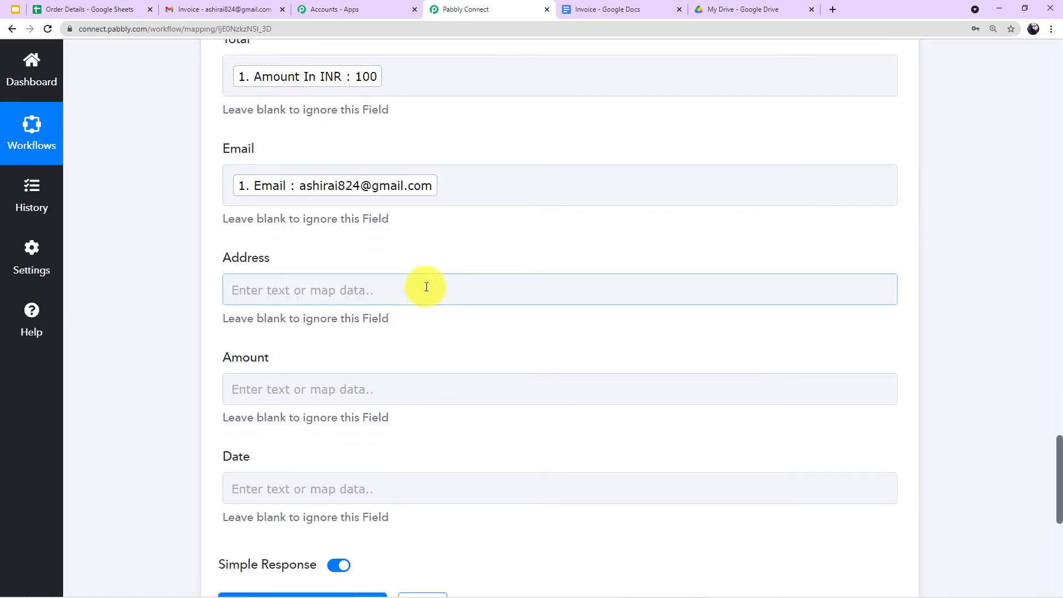
left_click(424, 288)
left_click(400, 429)
scroll(400, 429, "down", 3)
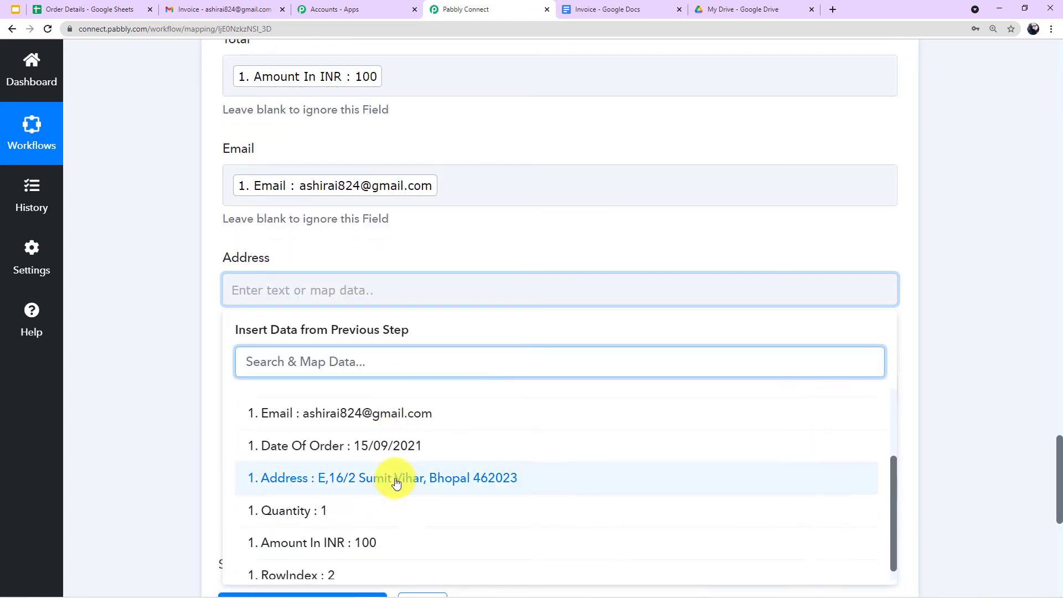
left_click(387, 477)
left_click(210, 351)
Map the template's Amount field to Amount In INR from the Google Sheets New Spreadsheet Row data.
scroll(215, 348, "down", 2)
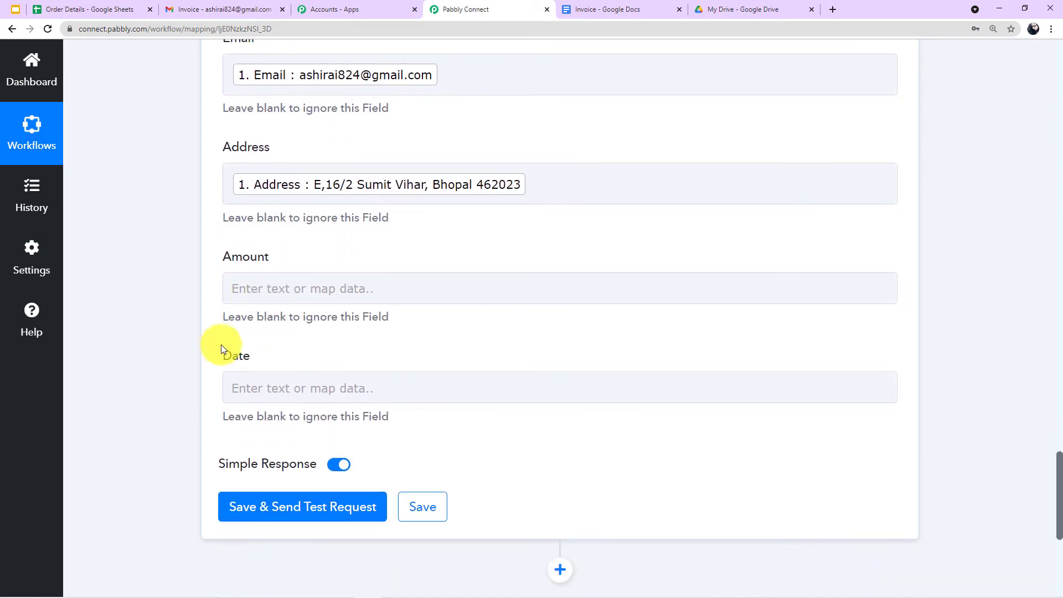
left_click(349, 288)
left_click(437, 403)
scroll(409, 498, "down", 4)
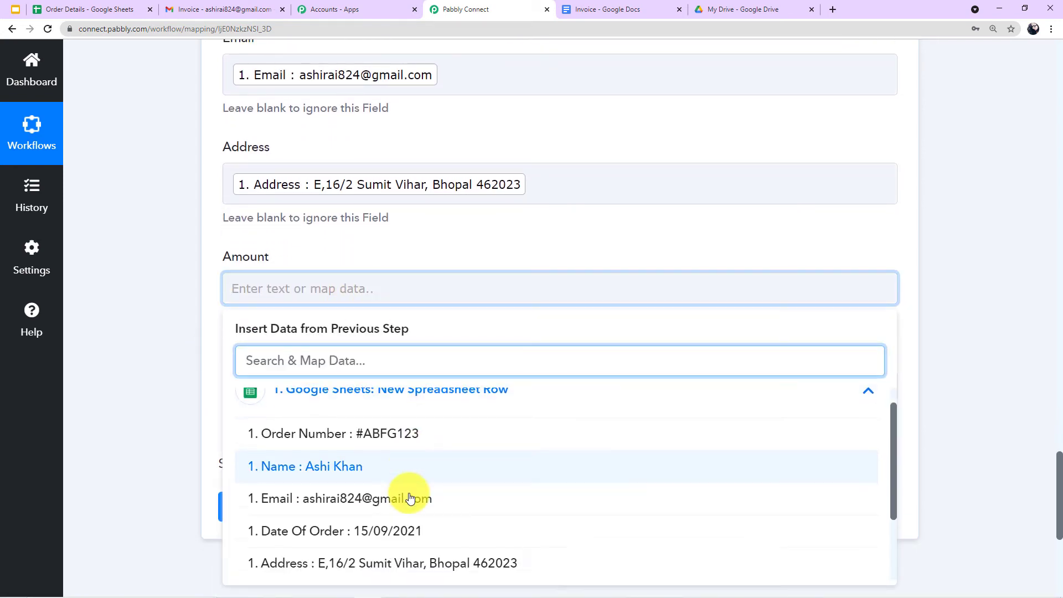
left_click(343, 541)
left_click(204, 386)
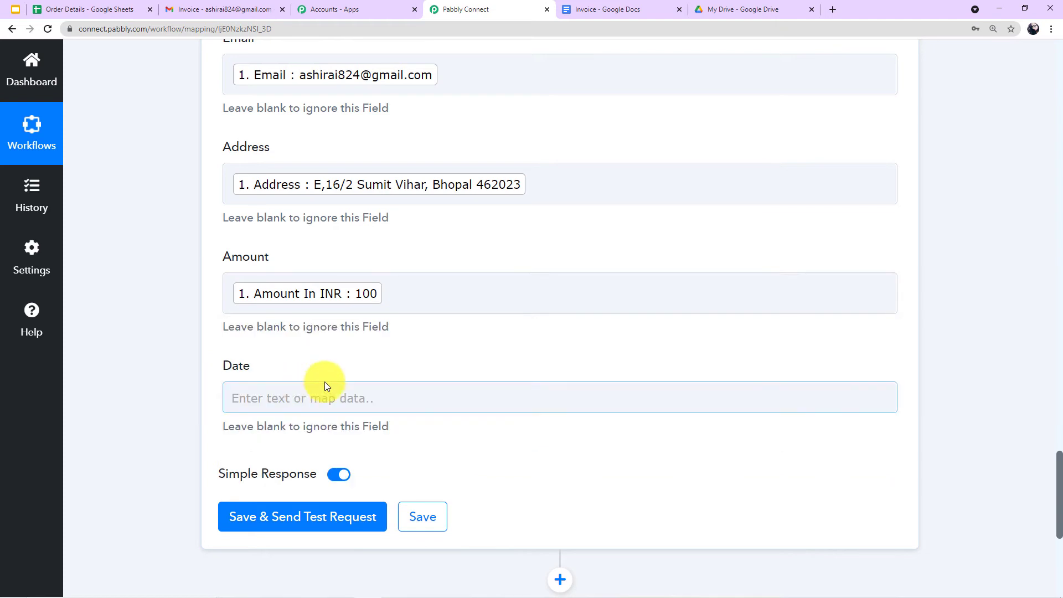
Map the template's Date field to Date Of Order from the Google Sheets New Spreadsheet Row data.
scroll(349, 365, "down", 2)
left_click(394, 279)
scroll(393, 359, "down", 1)
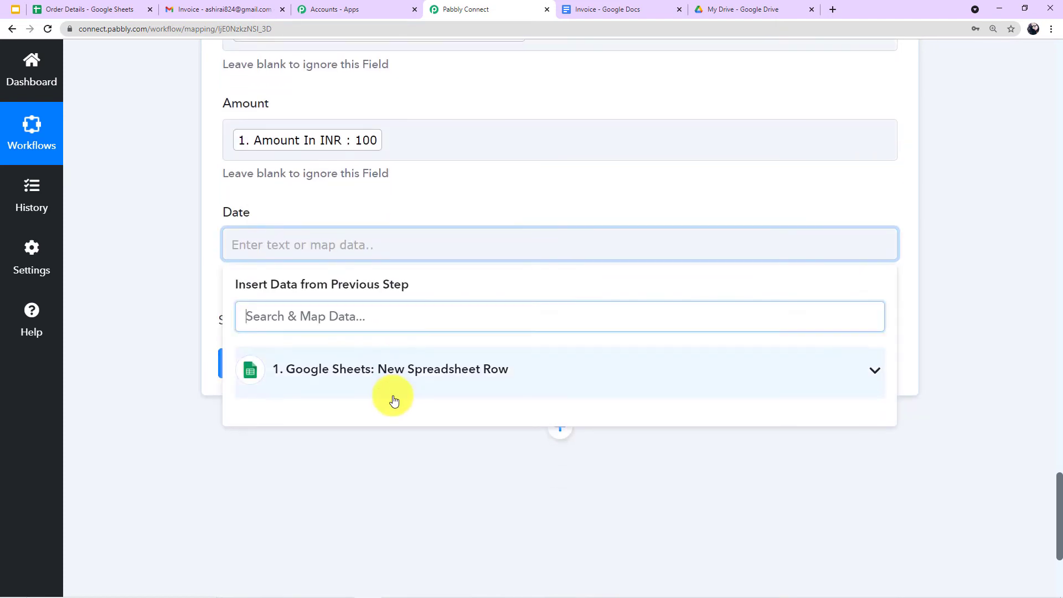
left_click(403, 356)
left_click(381, 510)
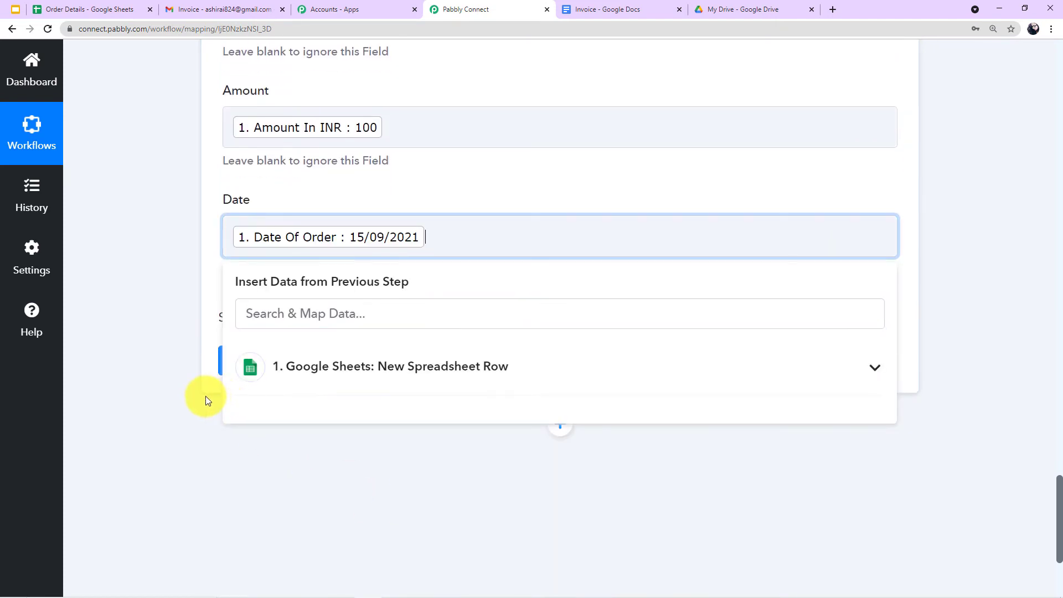
left_click(205, 396)
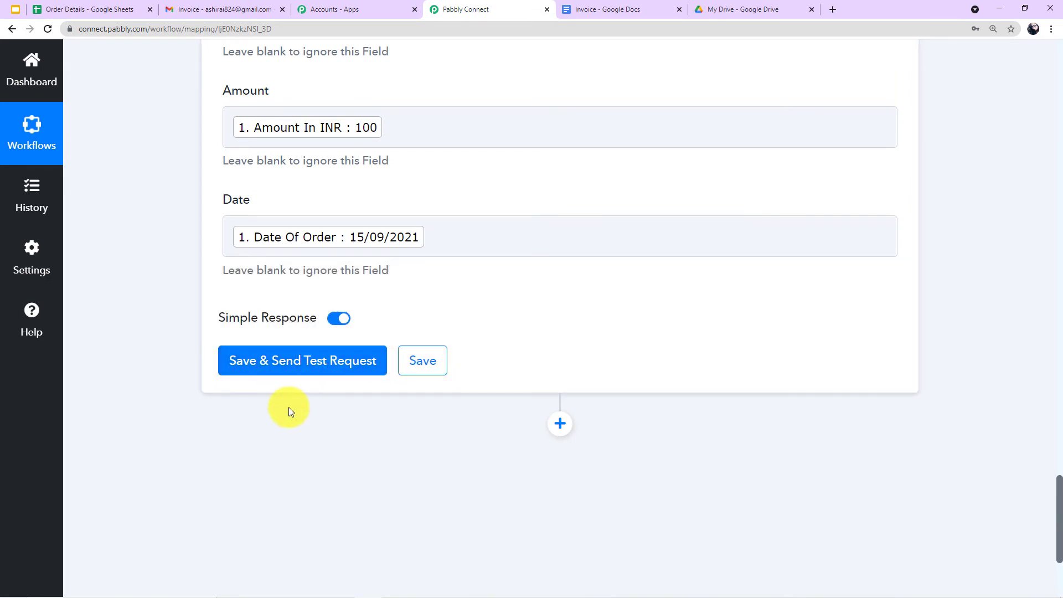
Save the Google Docs action, send a test request and review the received response.
left_click(289, 372)
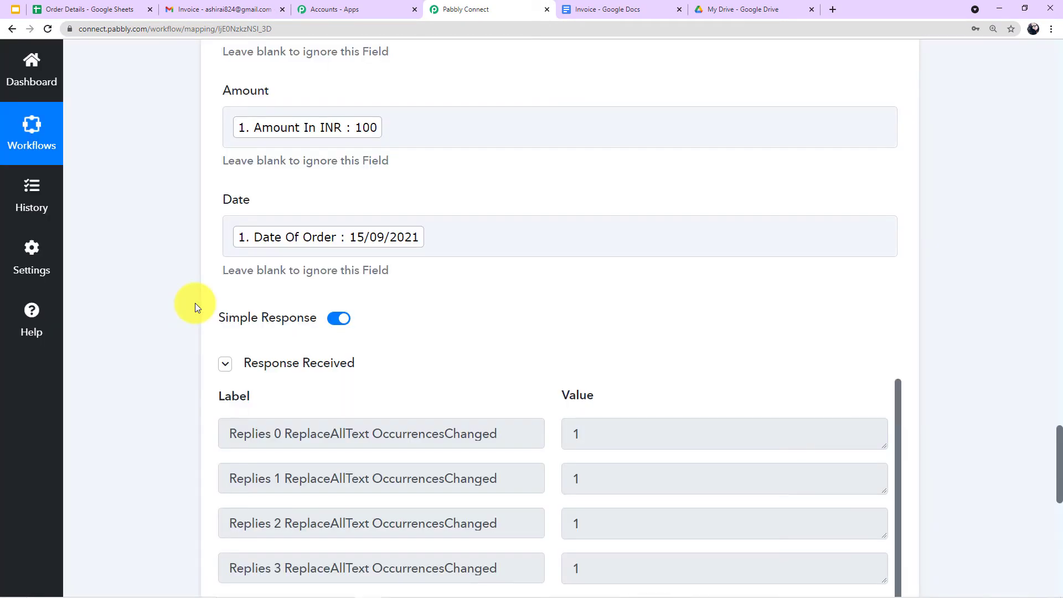
scroll(195, 303, "down", 8)
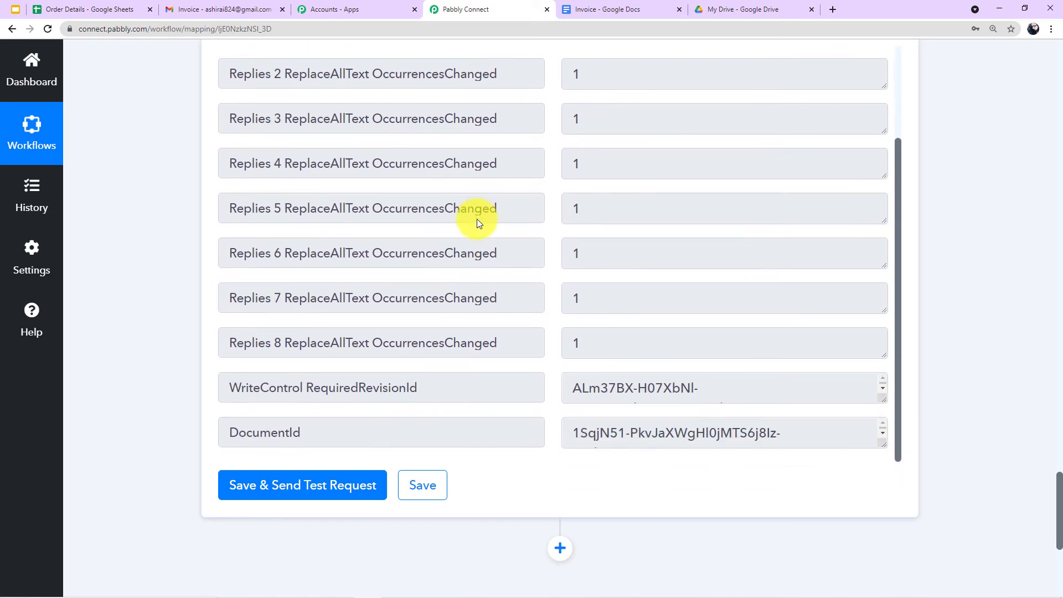
scroll(477, 218, "up", 3)
Open the Invoice folder in Google Drive and compare its newest file with the New Document's Name mapping in Pabbly Connect.
left_click(722, 10)
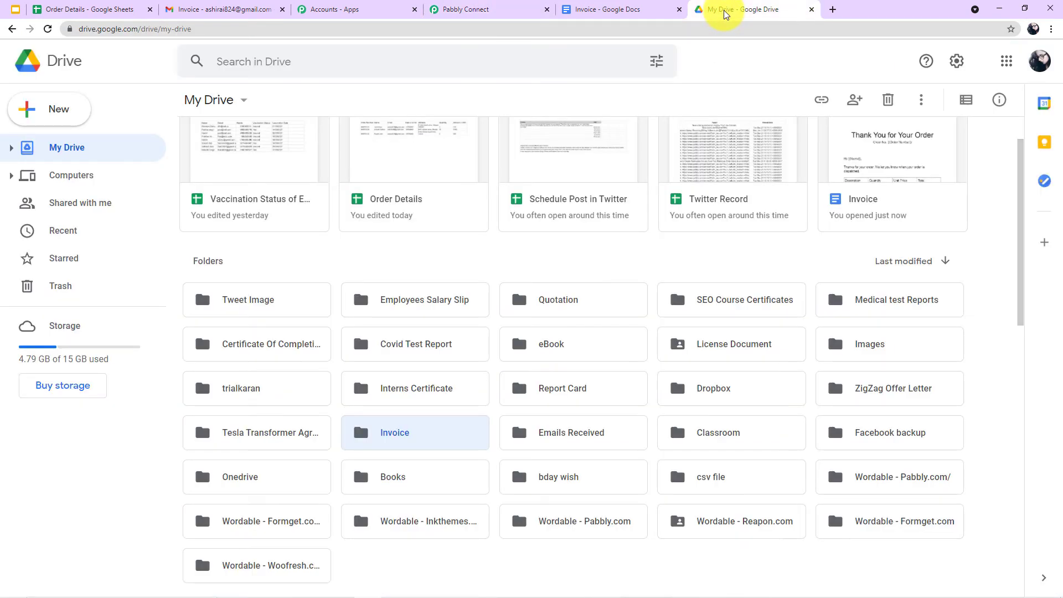
double_click(413, 434)
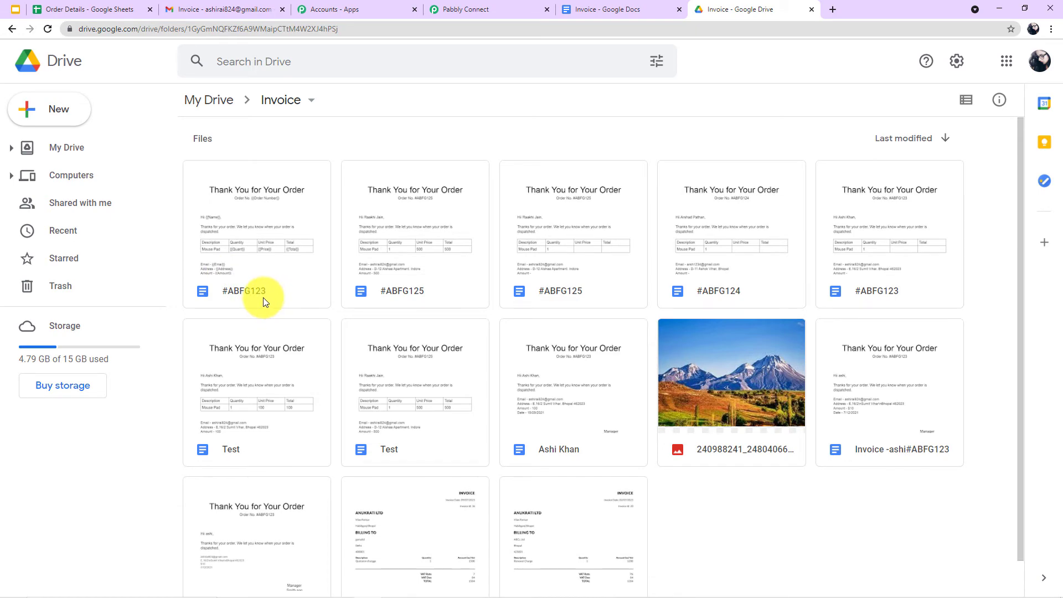
left_click(469, 16)
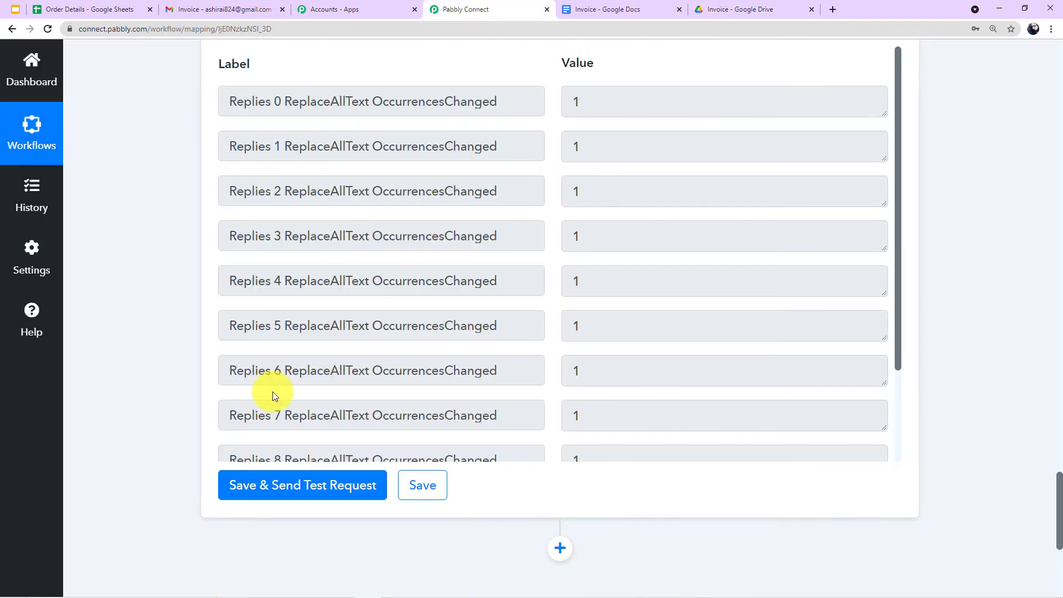
scroll(226, 359, "up", 10)
scroll(221, 354, "up", 10)
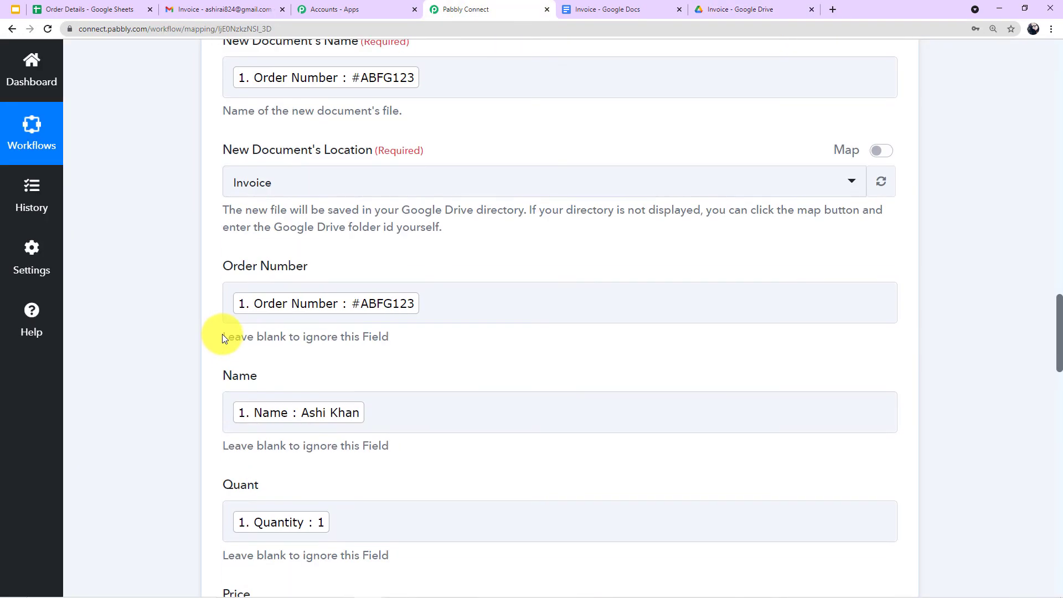
left_click(368, 303)
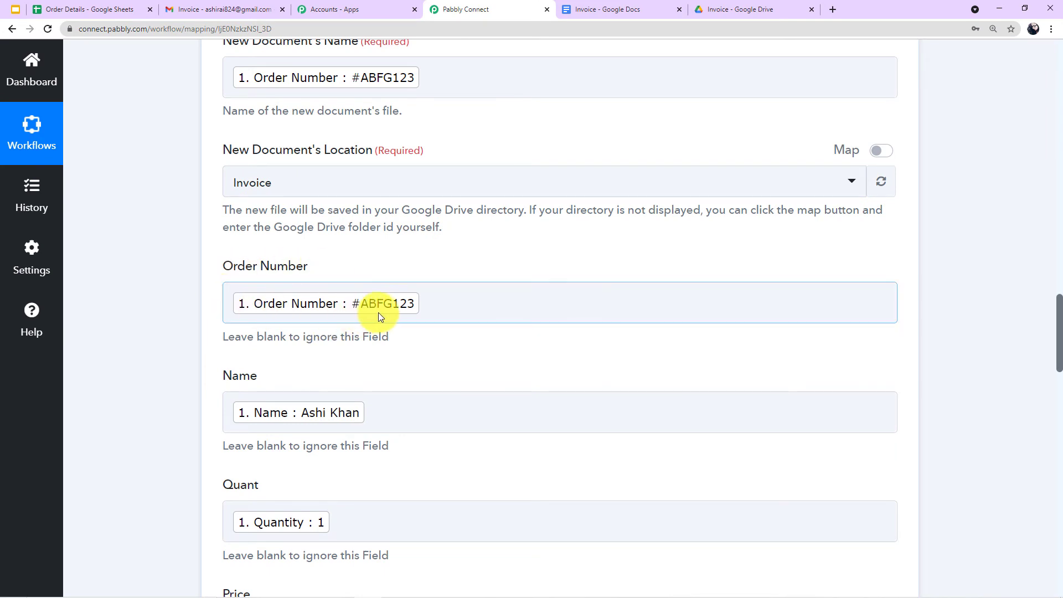
left_click(567, 256)
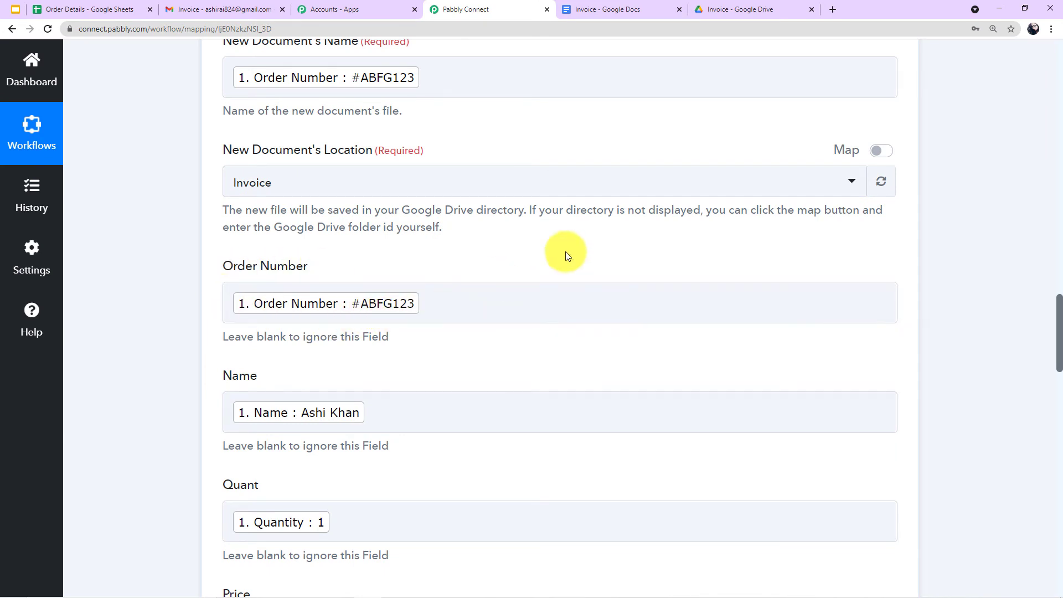
scroll(488, 123, "up", 1)
left_click(395, 130)
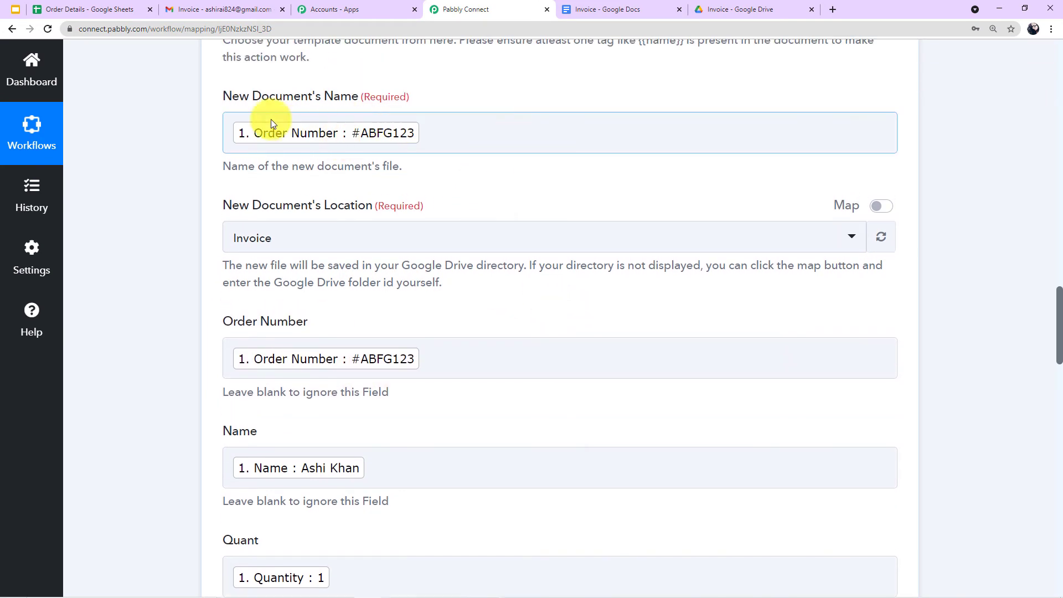
left_click(739, 48)
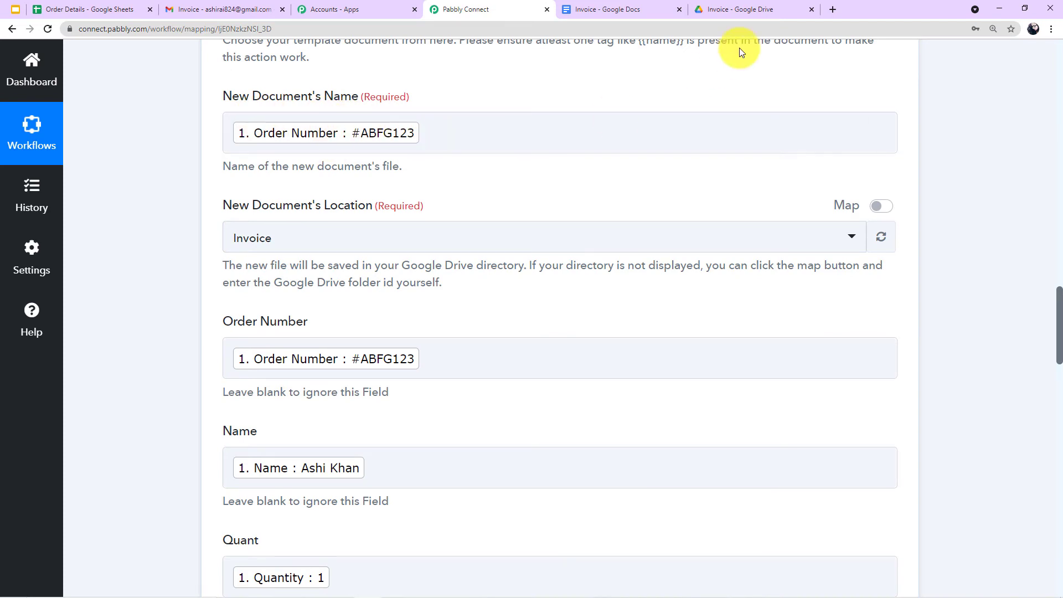
Open the newest invoice document from the Google Drive Invoice folder and review its filled-in order details.
left_click(751, 9)
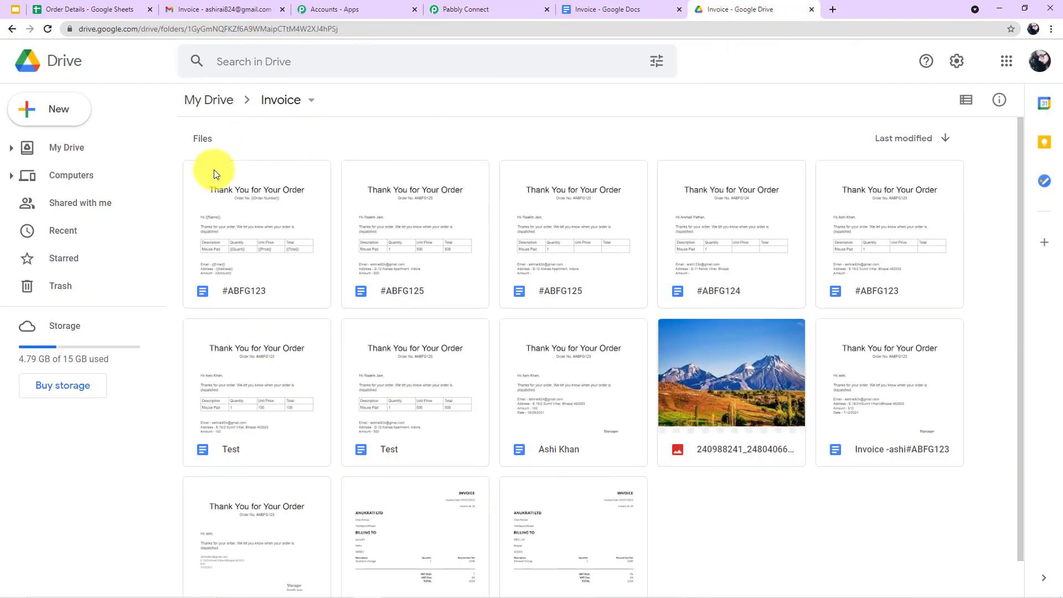
double_click(257, 232)
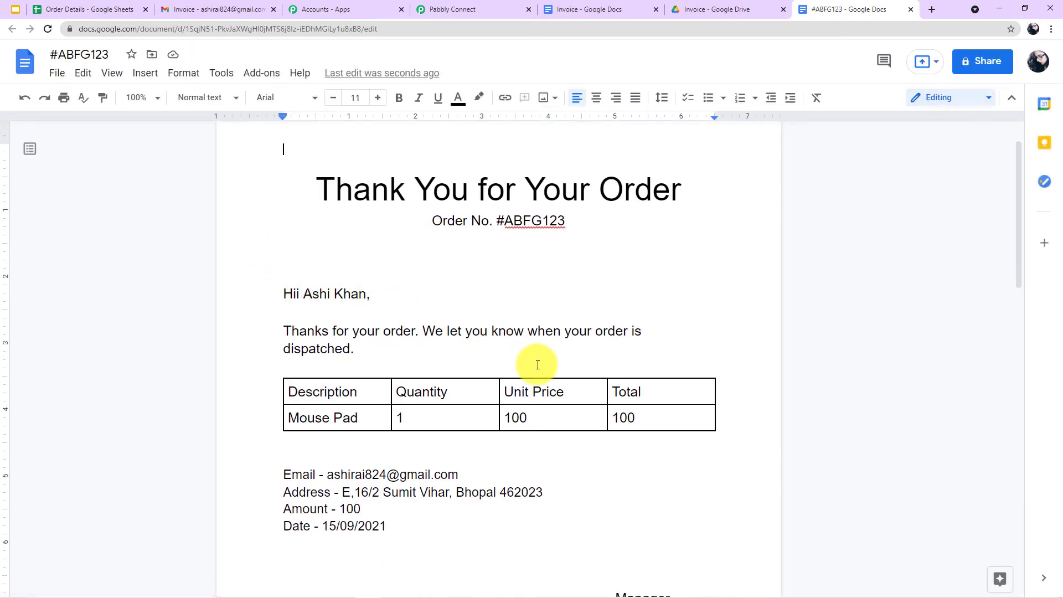
scroll(532, 365, "down", 1)
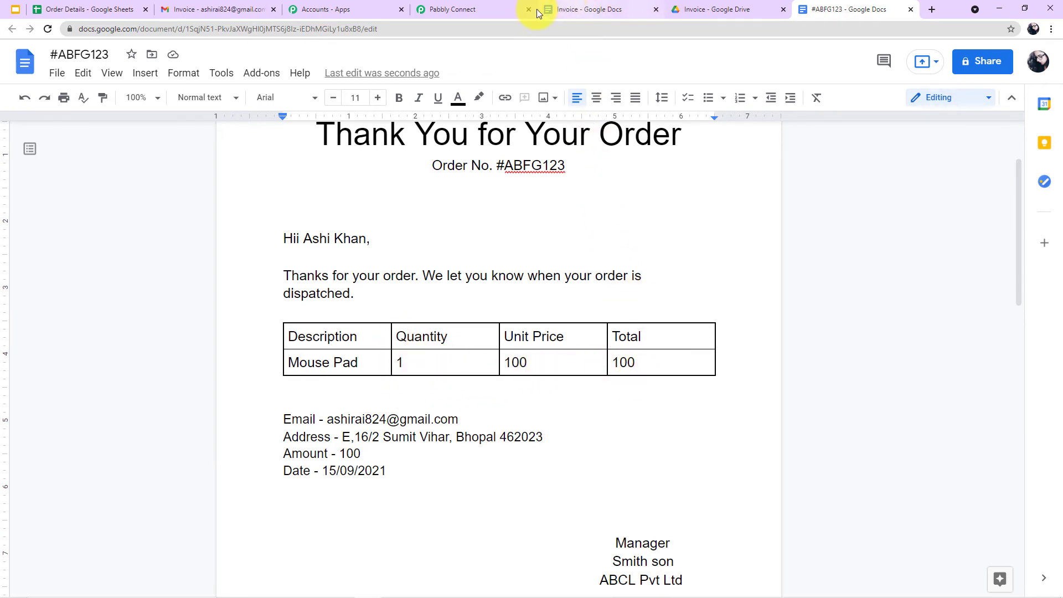
Switch back to Pabbly Connect and add a Google Drive action after the Google Docs action.
left_click(456, 14)
scroll(172, 368, "down", 9)
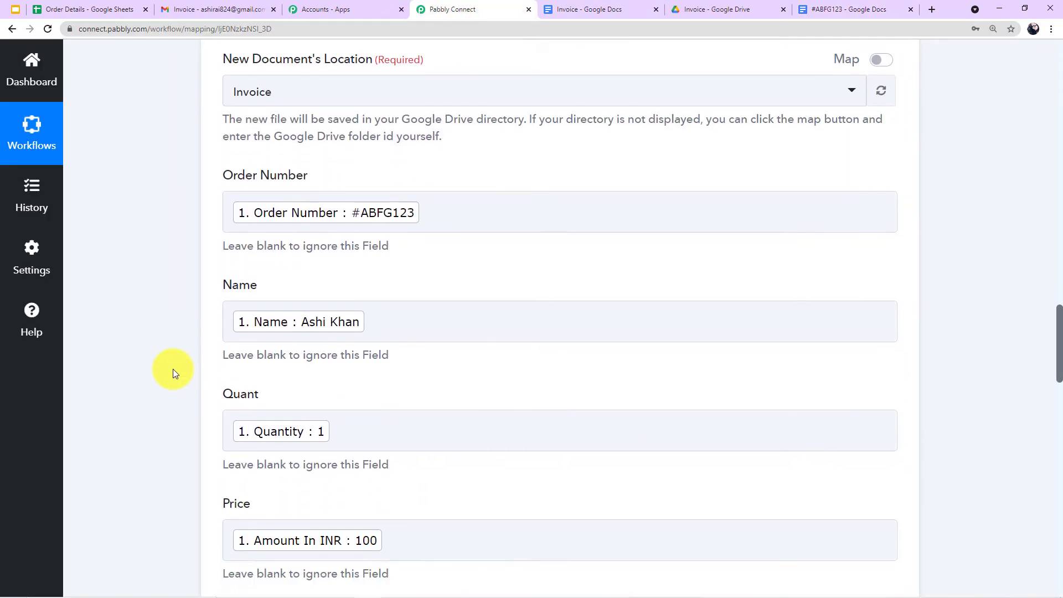
scroll(173, 368, "down", 12)
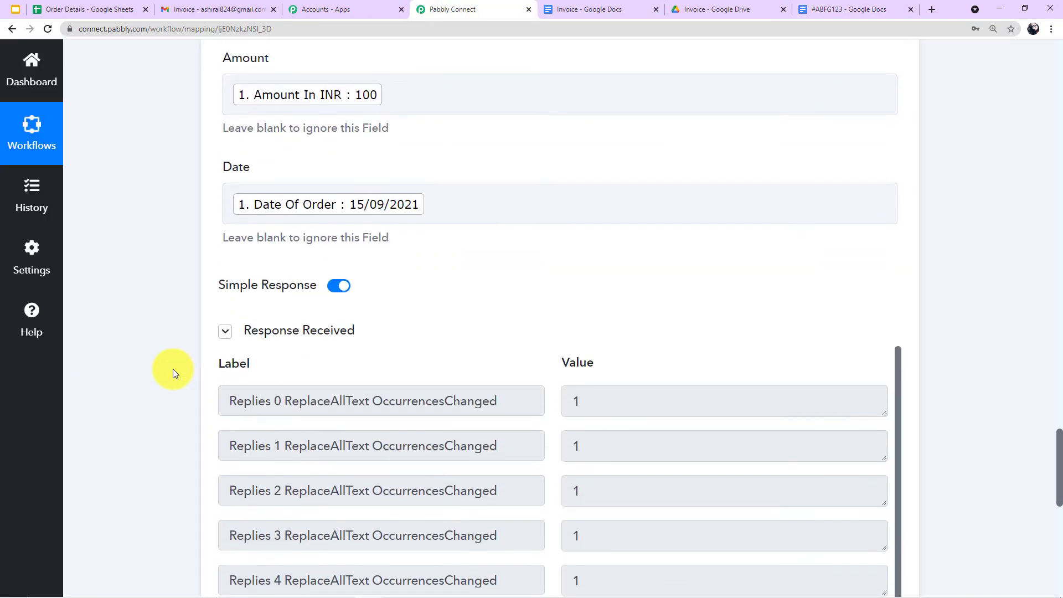
scroll(173, 368, "down", 3)
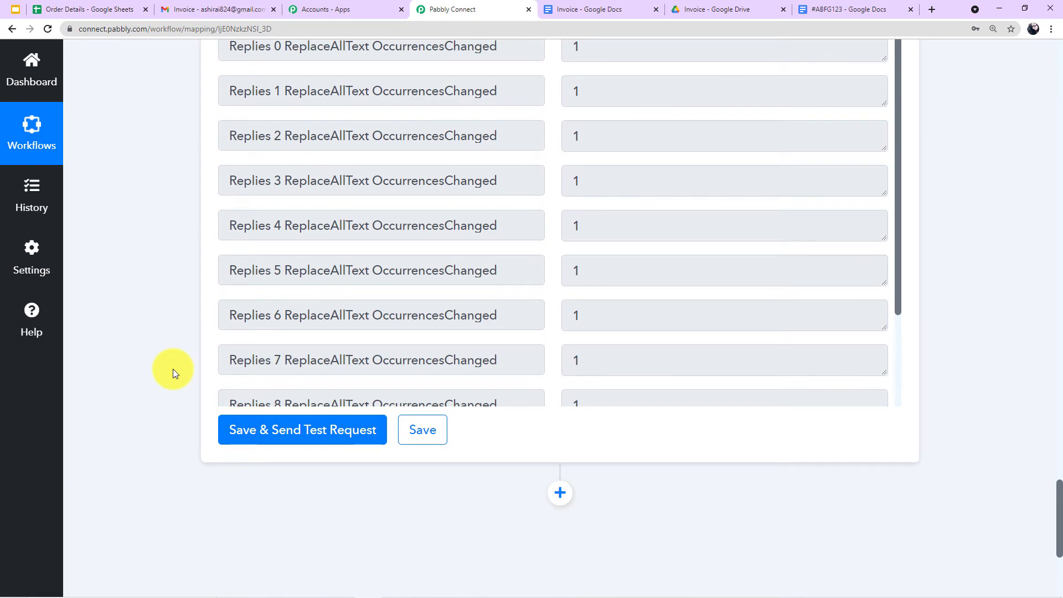
scroll(172, 369, "down", 4)
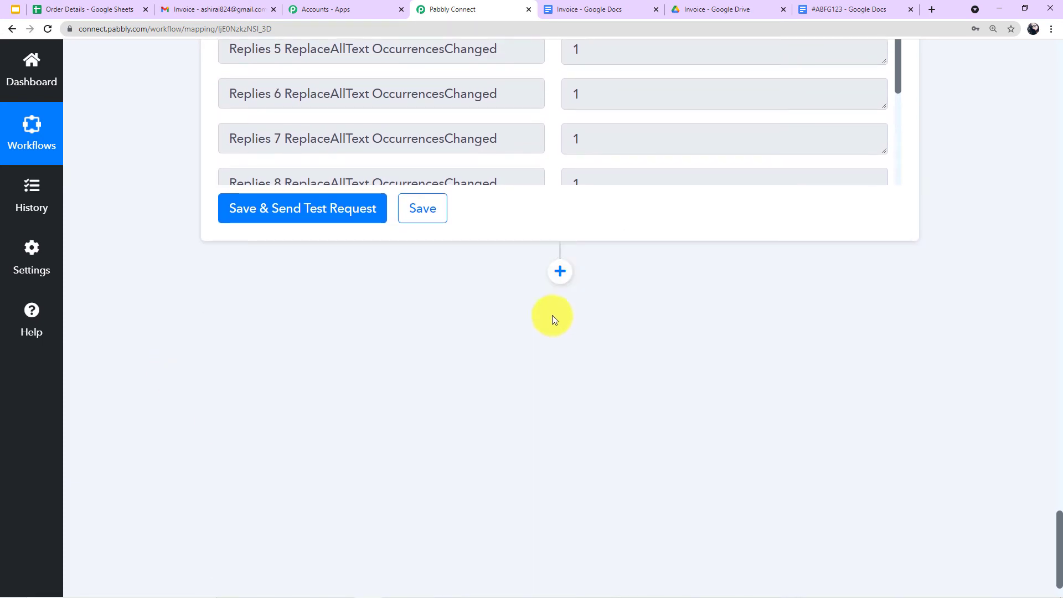
left_click(560, 271)
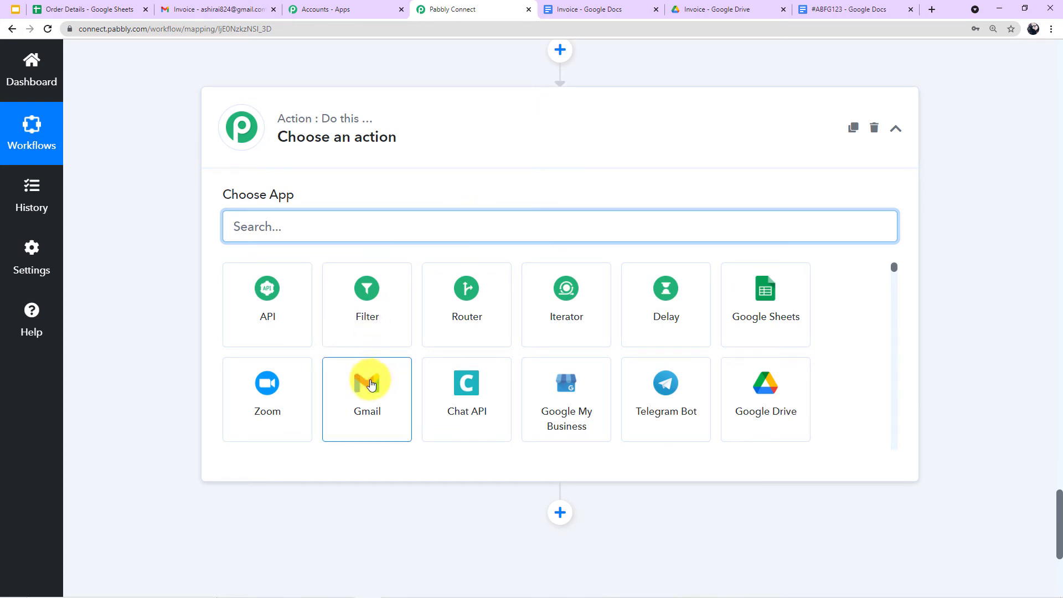
left_click(764, 388)
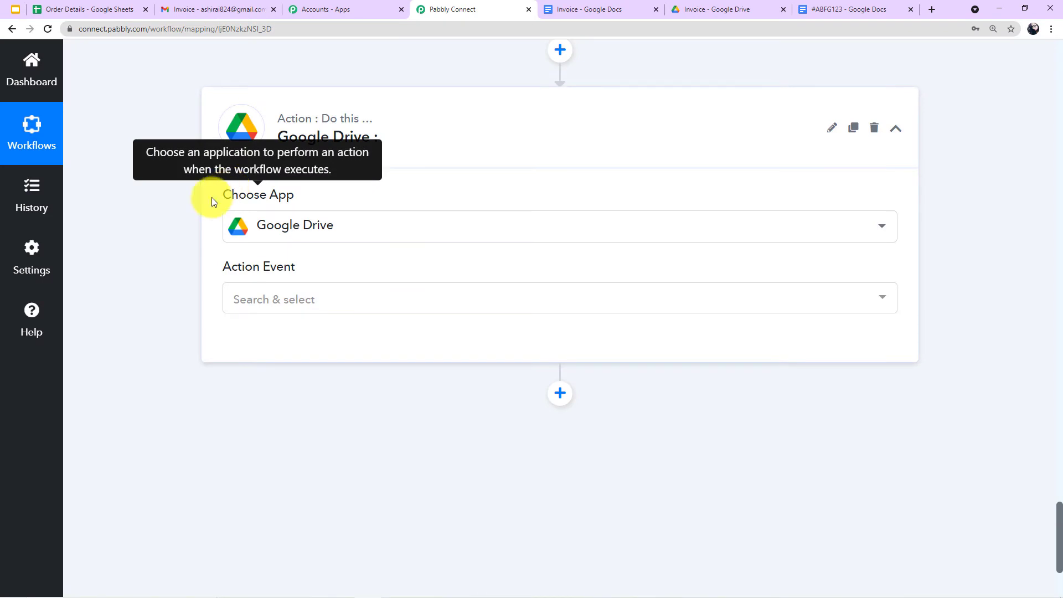
Set the Google Drive action event to Share a File With Anyone.
scroll(155, 233, "down", 2)
left_click(407, 193)
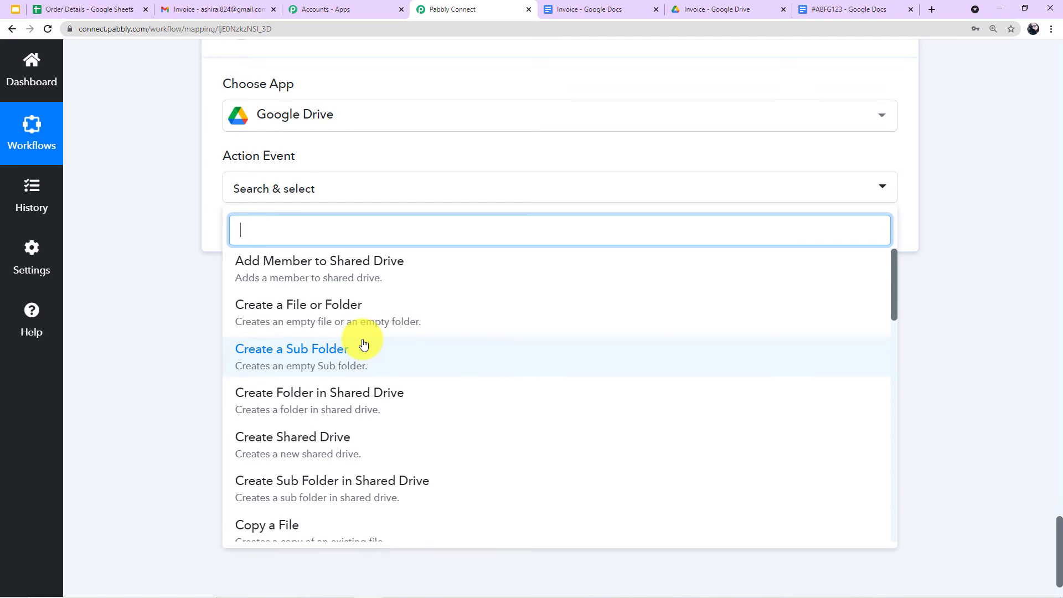
scroll(363, 344, "down", 7)
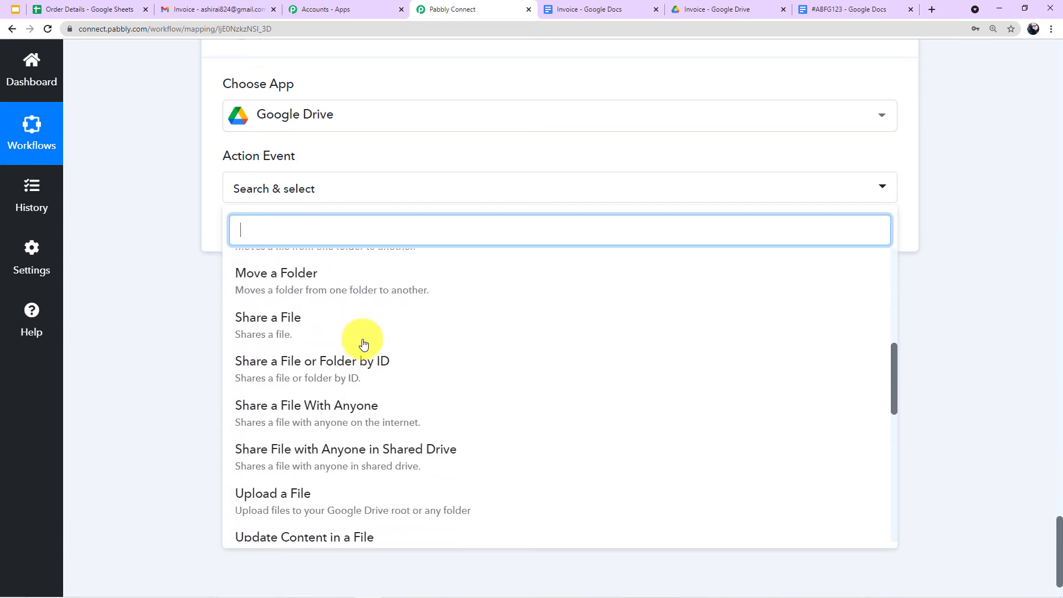
scroll(363, 344, "down", 2)
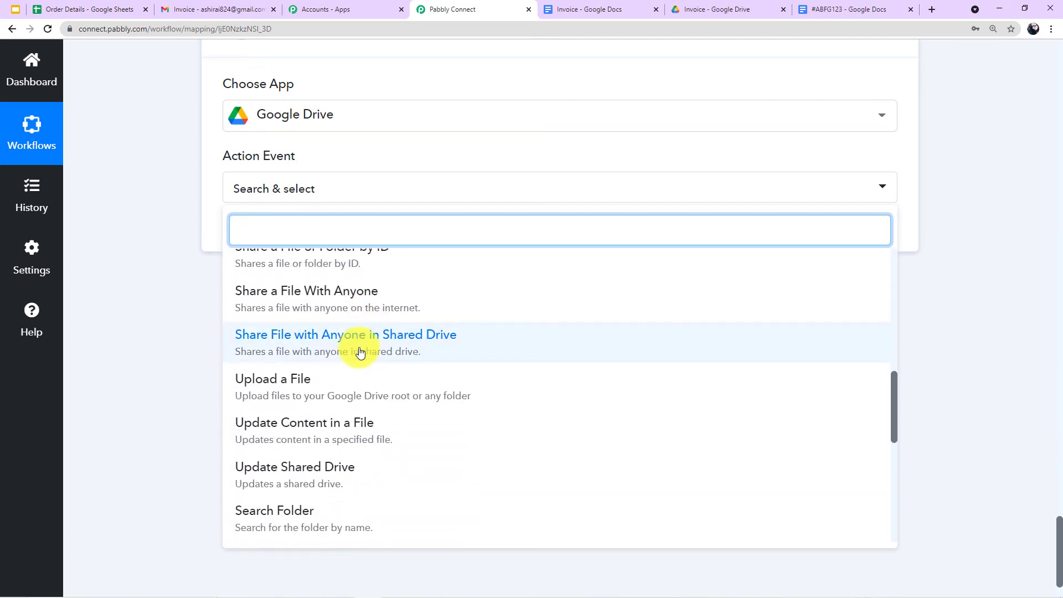
left_click(319, 306)
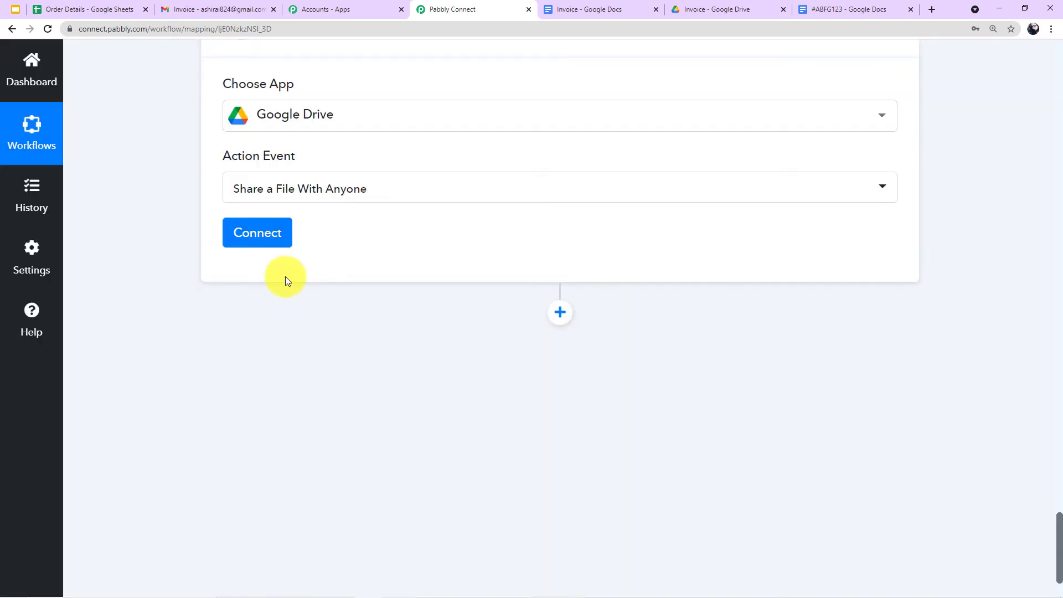
Add a new Google Drive connection and authorize Pabbly Connect Drive with the Google account.
left_click(255, 237)
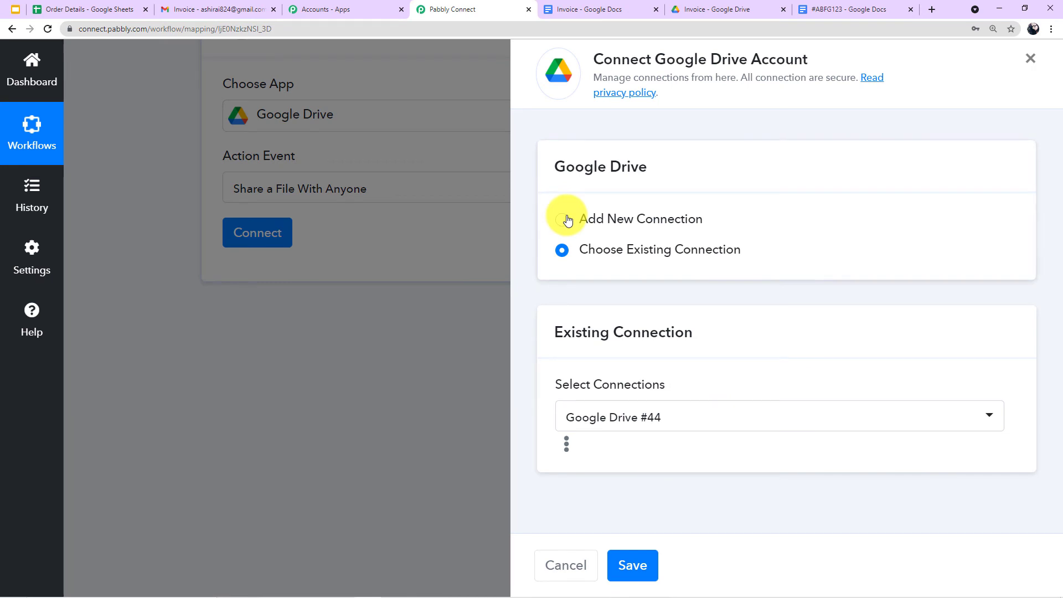
left_click(568, 220)
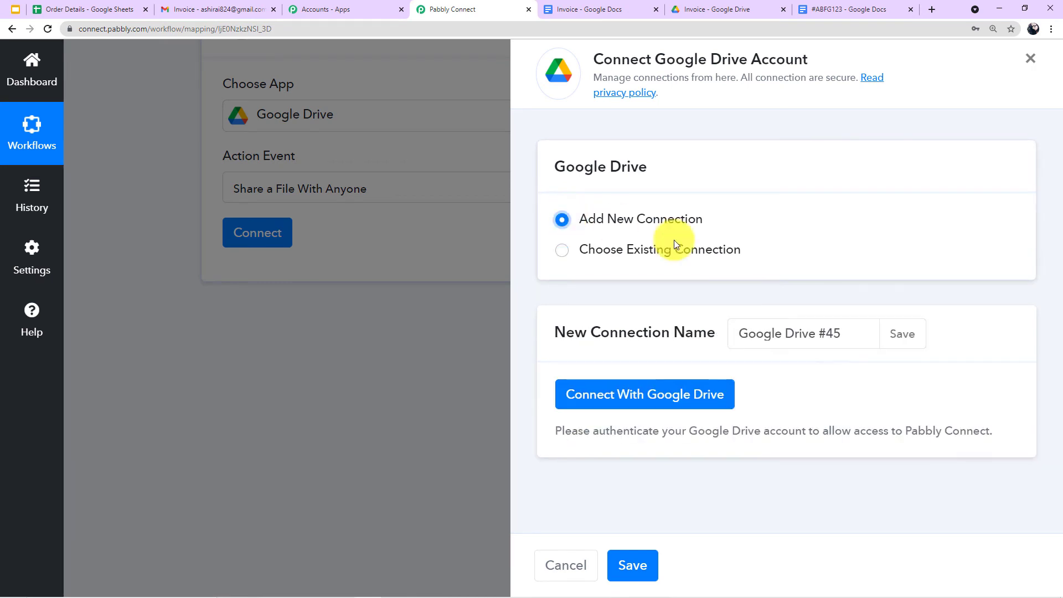
left_click(614, 399)
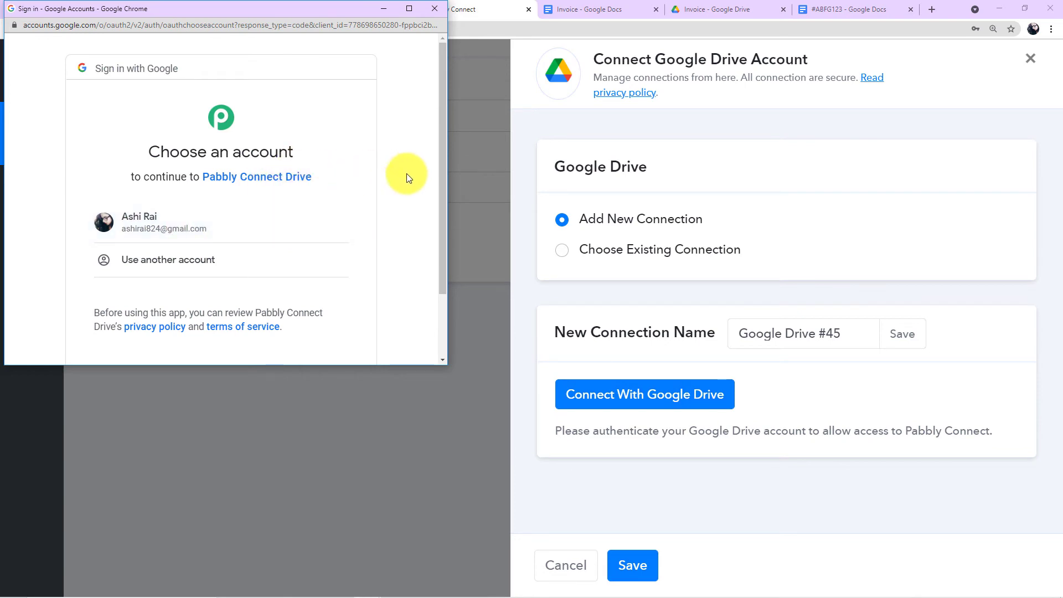
left_click(239, 220)
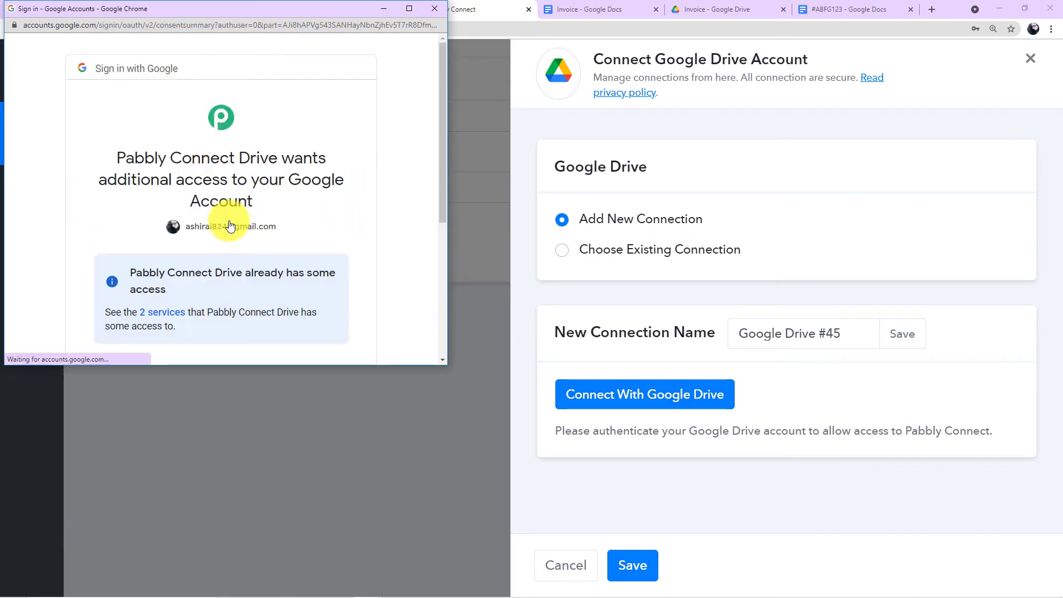
scroll(230, 224, "down", 1)
scroll(229, 224, "down", 3)
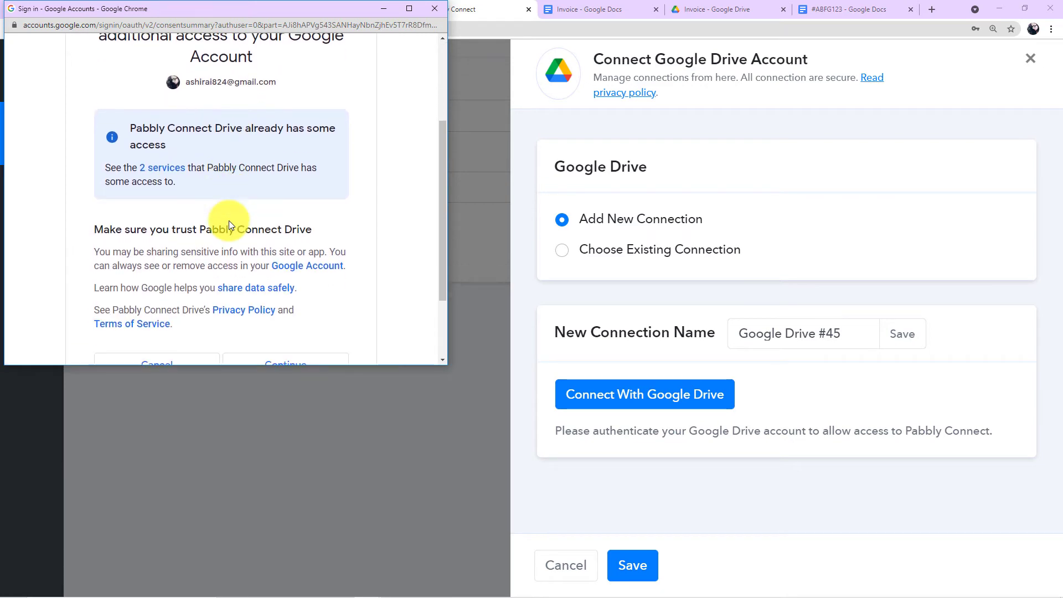
left_click(296, 264)
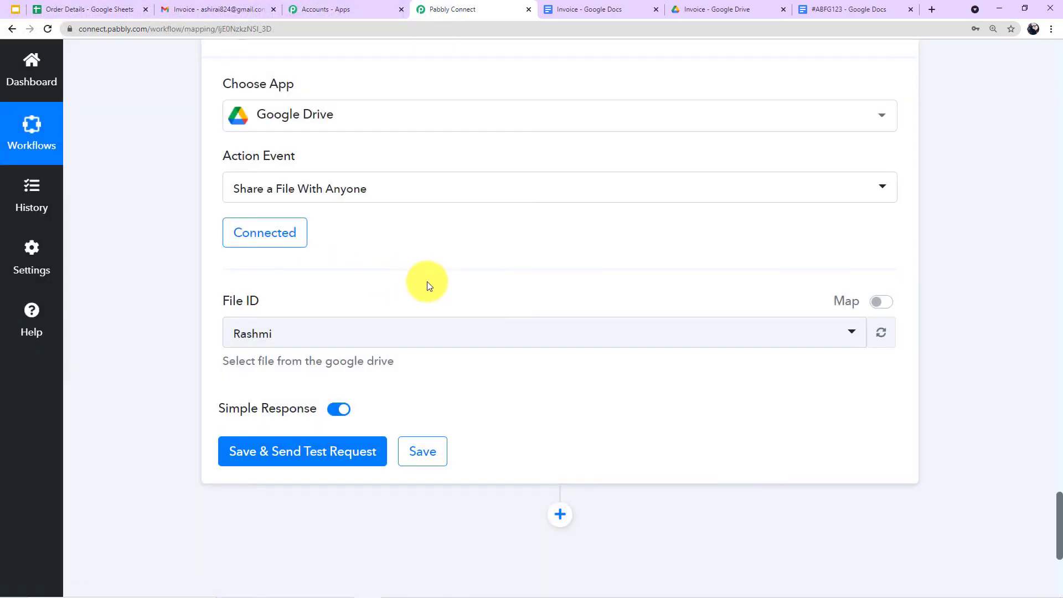
Set the File ID to the generated invoice document named after the order number, checking its name against the open Google Docs file.
scroll(530, 309, "down", 1)
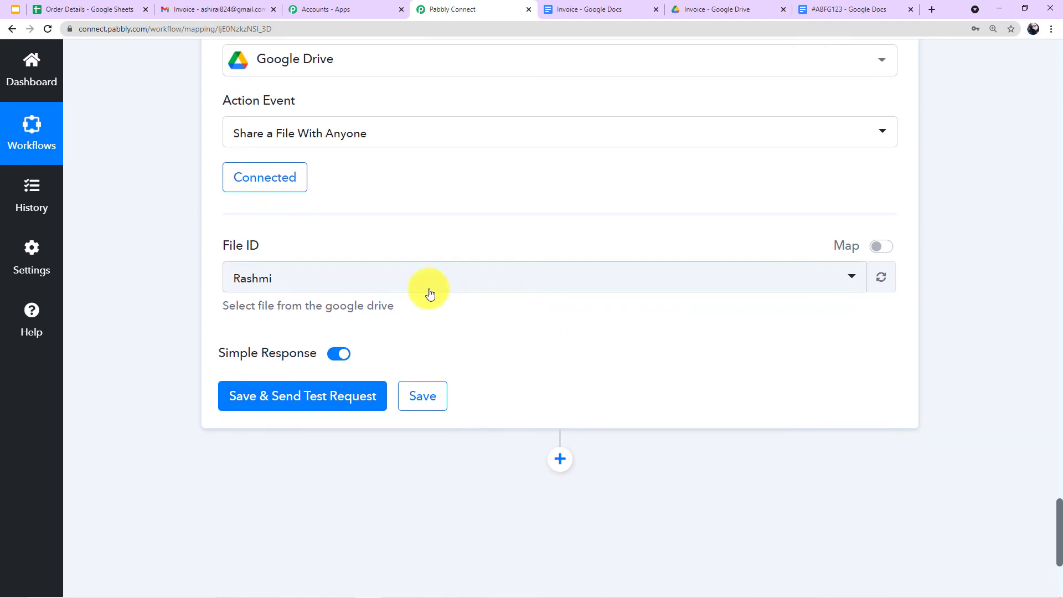
left_click(552, 287)
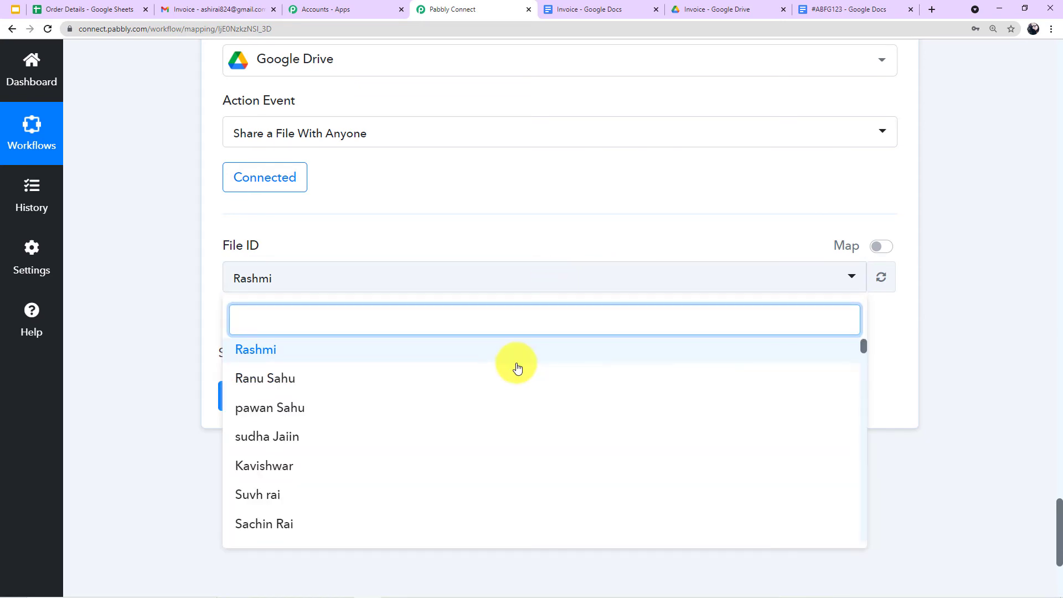
scroll(515, 363, "down", 5)
scroll(515, 364, "down", 1)
scroll(514, 363, "up", 1)
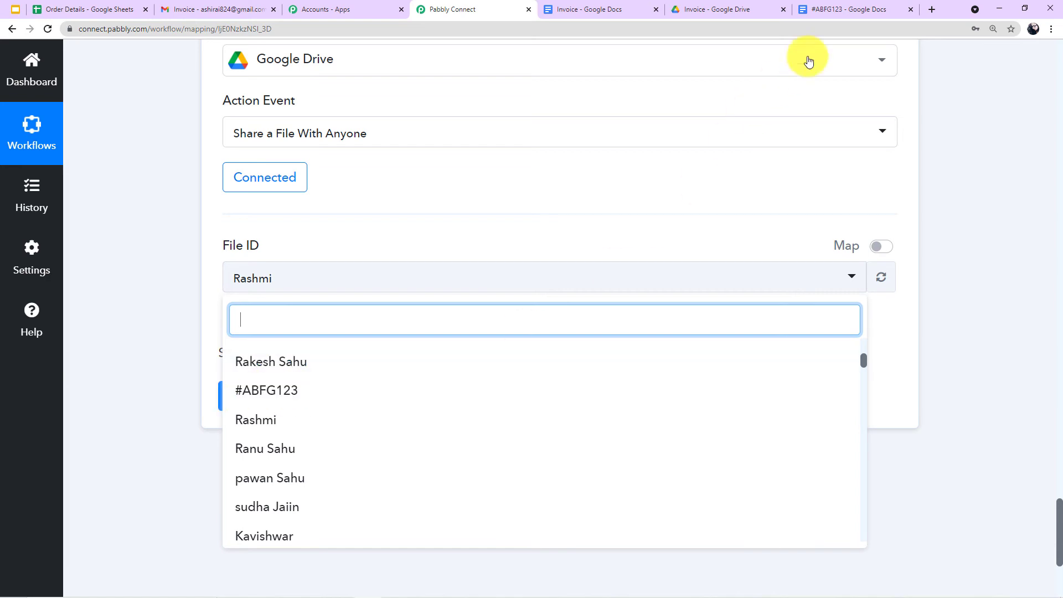
left_click(828, 14)
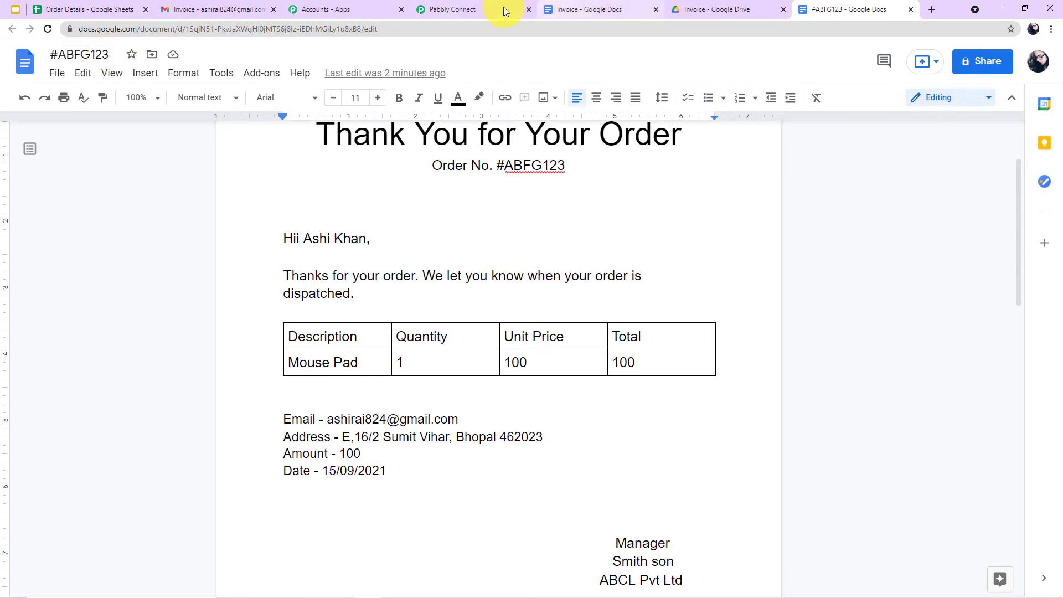
left_click(505, 12)
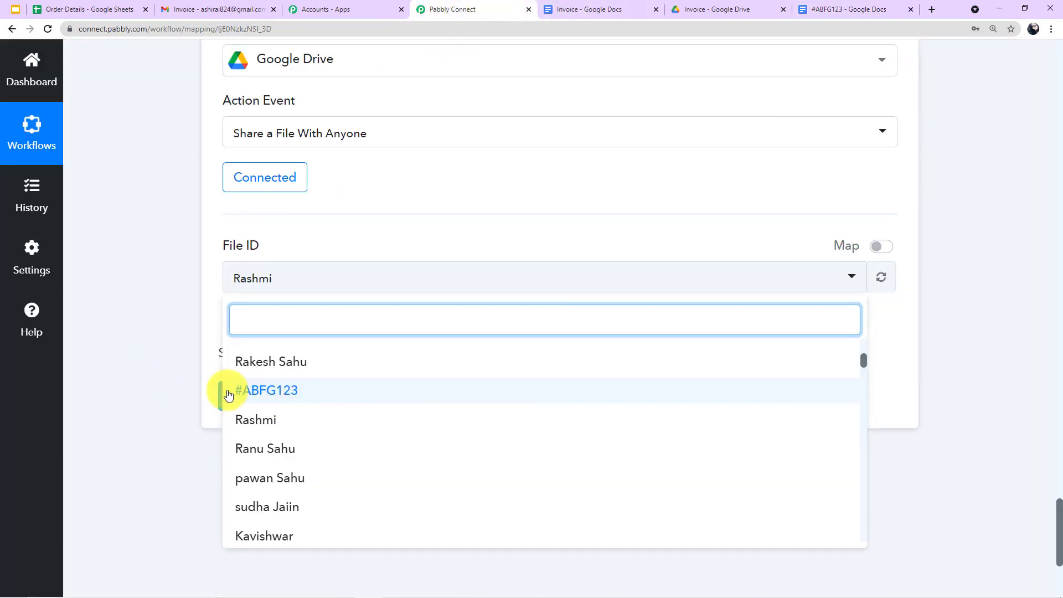
left_click(287, 392)
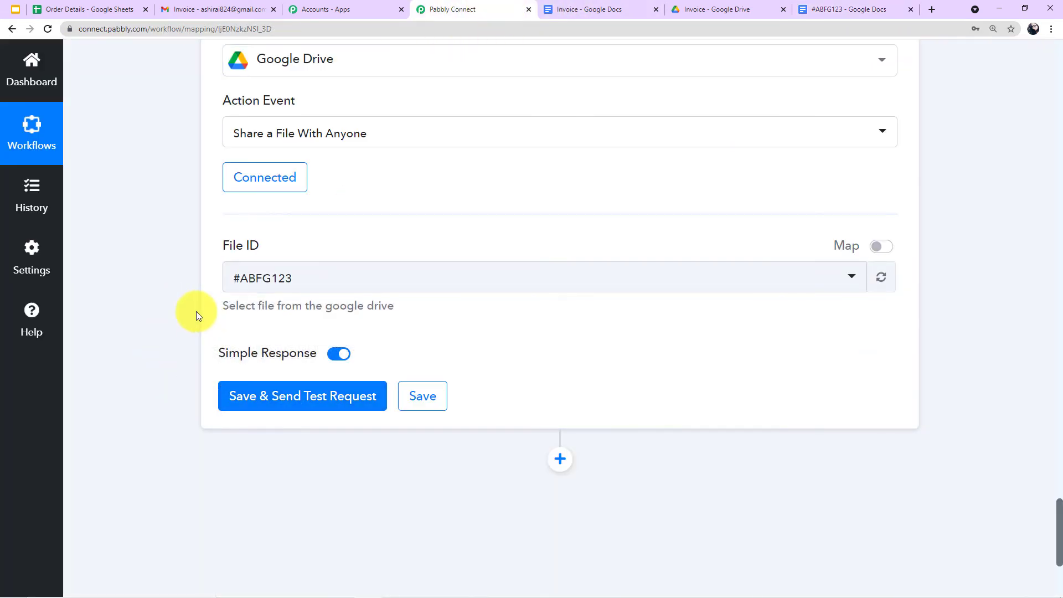
Save the Google Drive action, send a test request and review the sharing response.
left_click(271, 411)
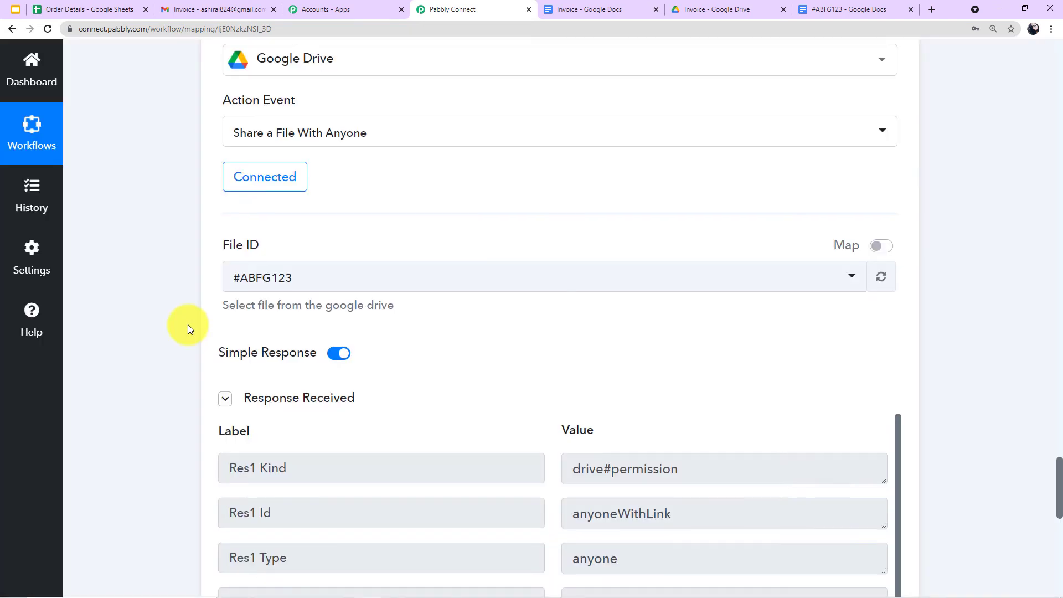
scroll(187, 324, "down", 4)
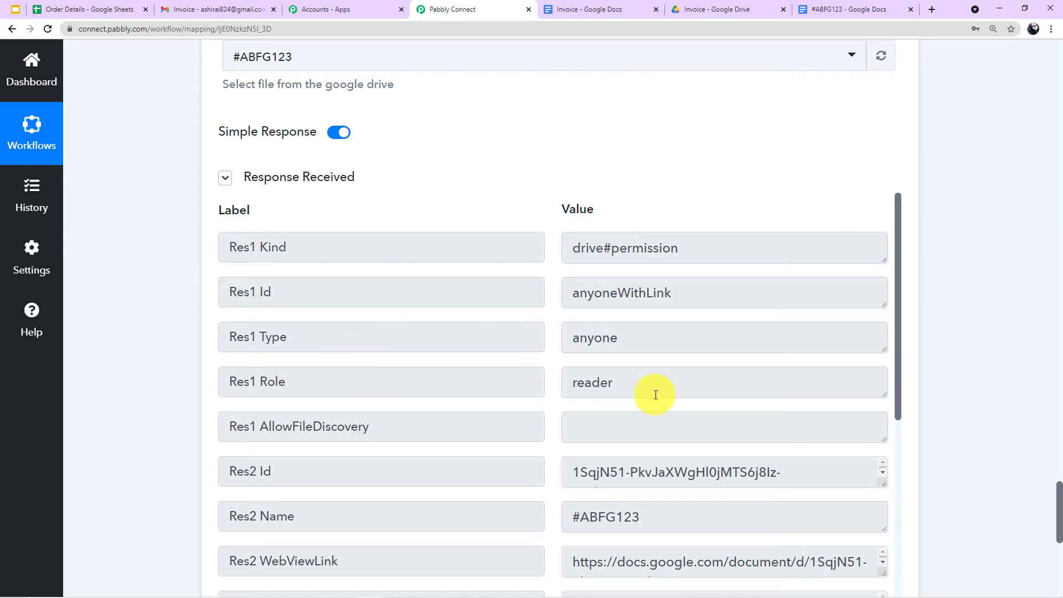
Examine the Google Drive sharing response for the file's permission role, web view link and PDF export link.
scroll(653, 394, "down", 1)
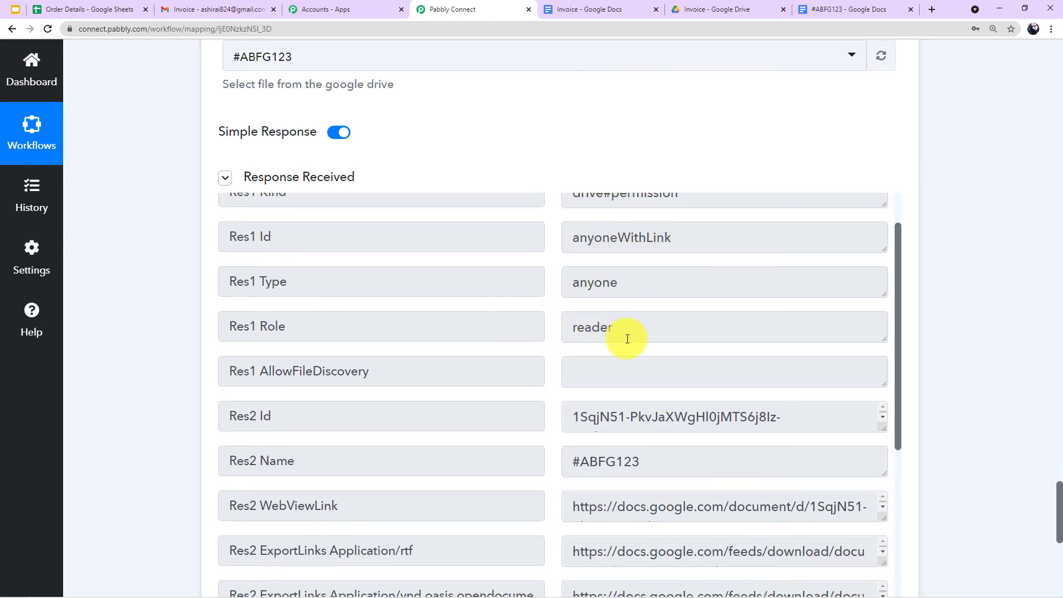
scroll(627, 338, "down", 3)
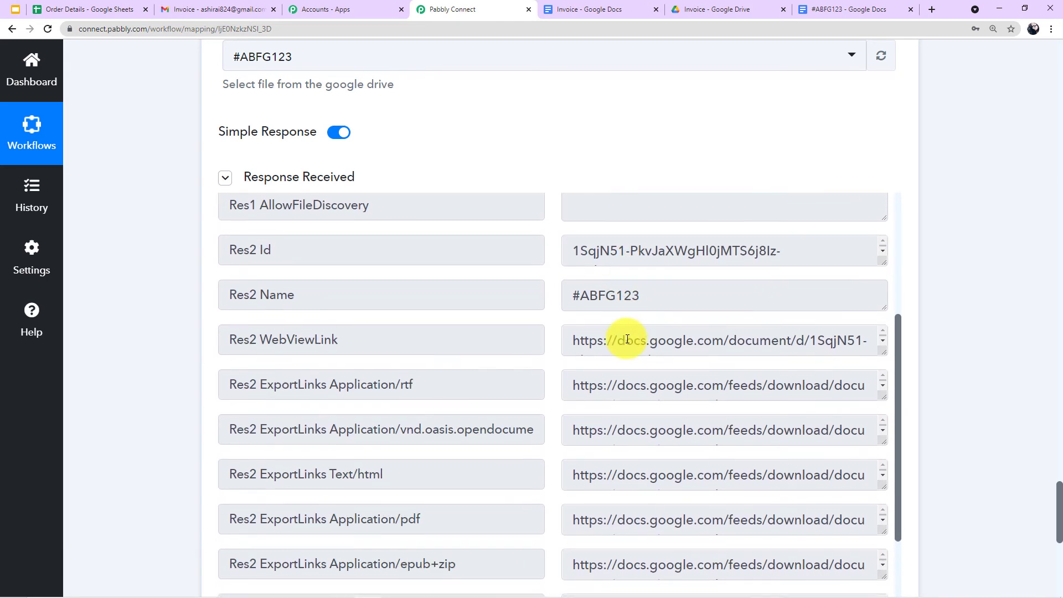
scroll(627, 339, "down", 3)
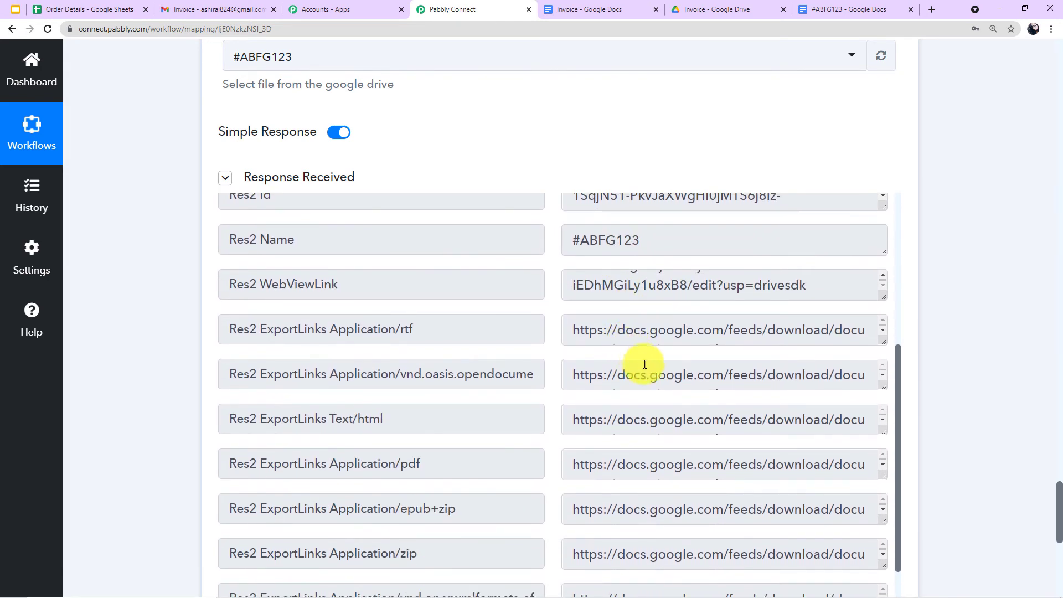
scroll(518, 372, "down", 1)
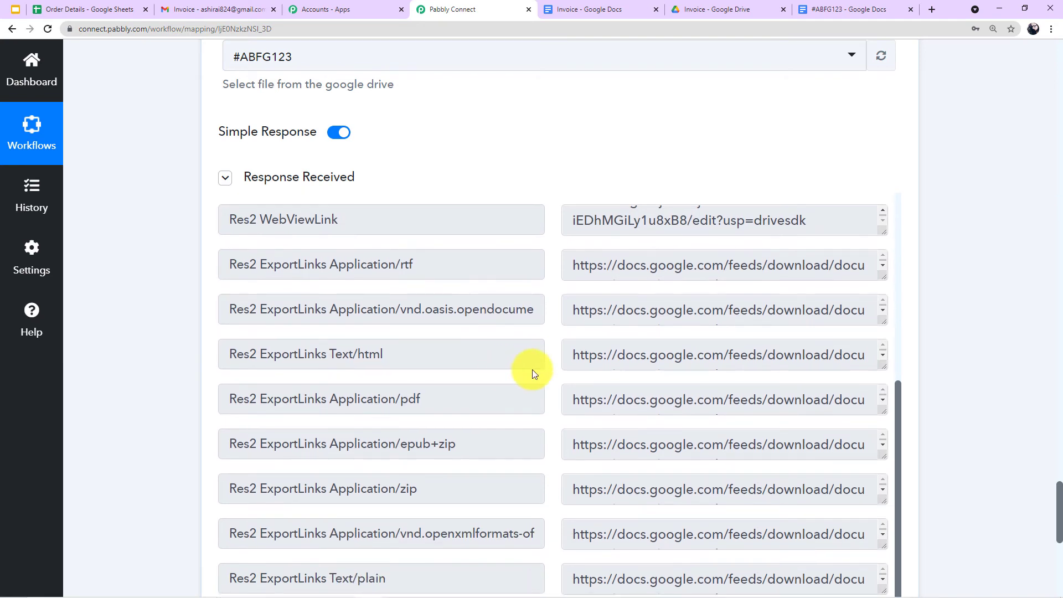
scroll(618, 350, "down", 2)
scroll(572, 400, "down", 2)
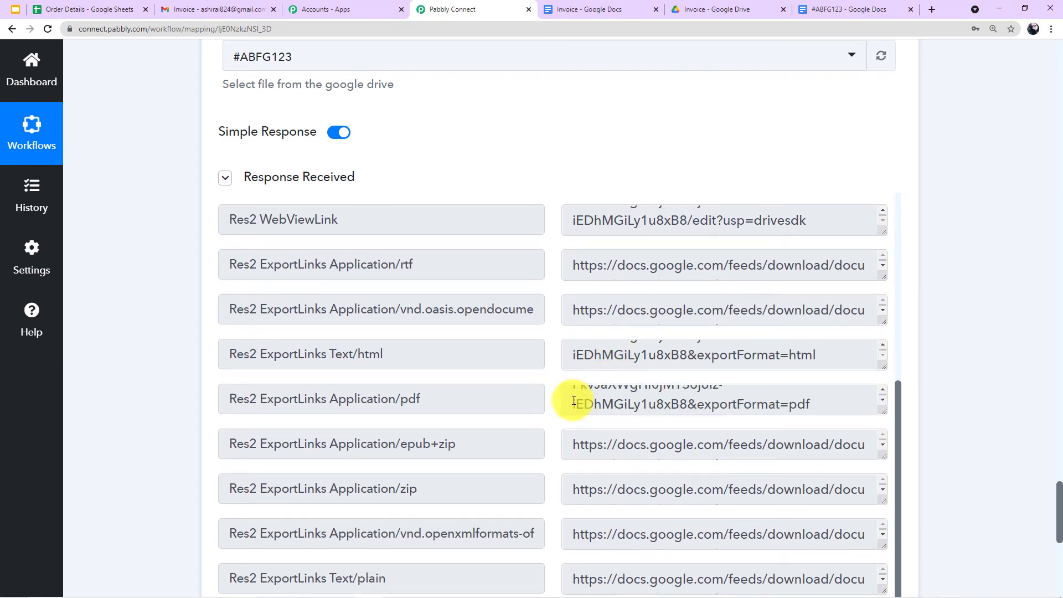
Add a new action step after the Google Drive step and choose Gmail as its app.
scroll(193, 326, "down", 3)
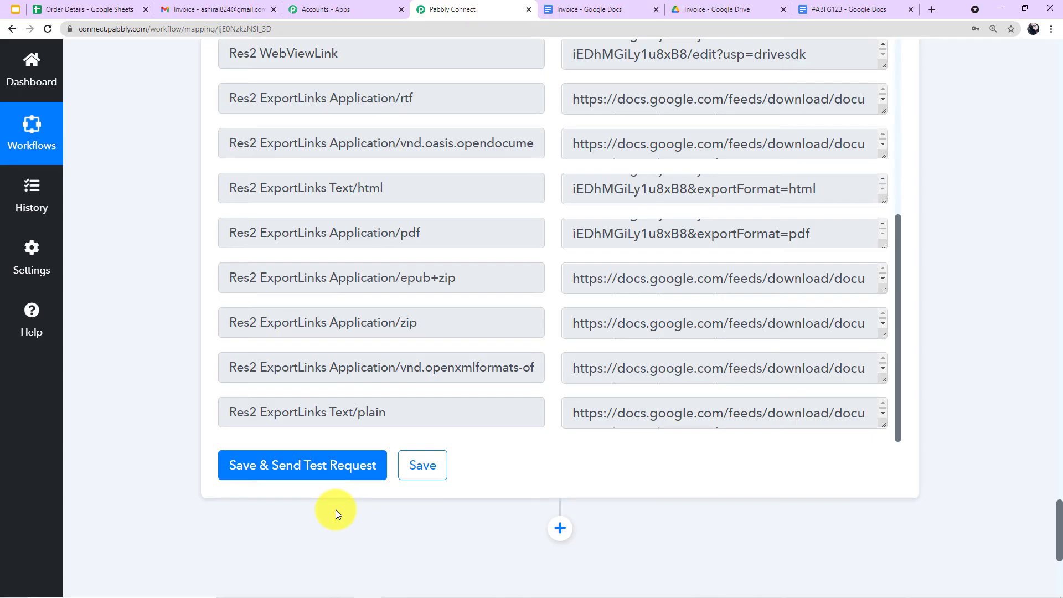
scroll(366, 515, "down", 1)
scroll(366, 515, "down", 2)
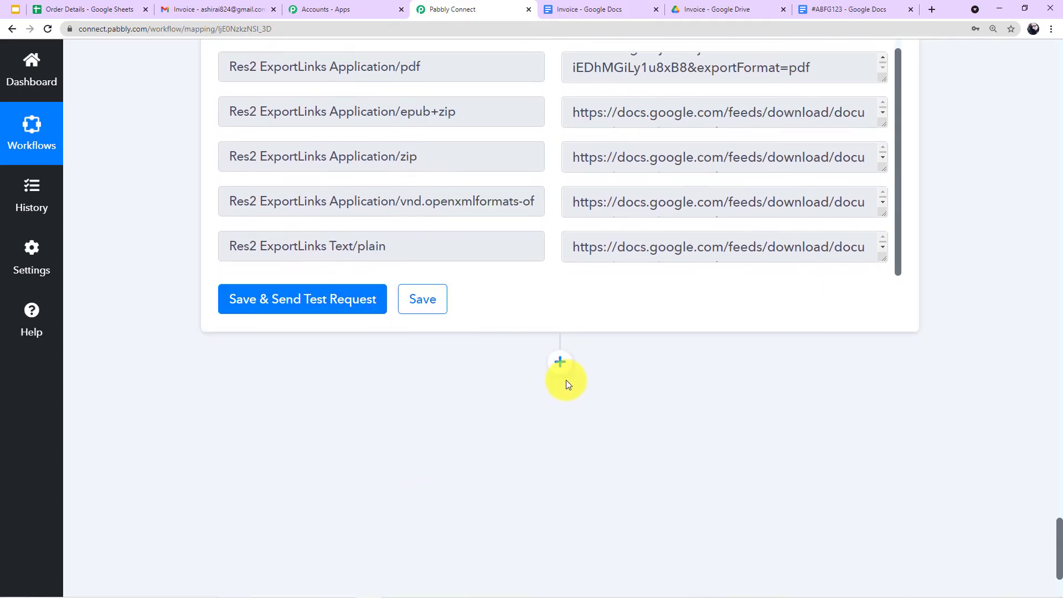
left_click(560, 361)
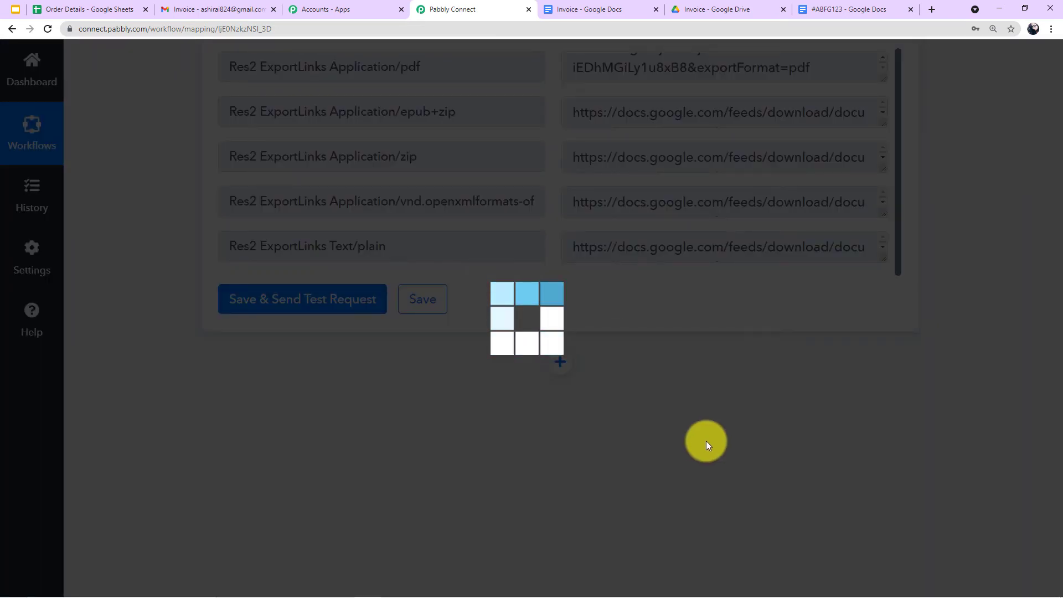
scroll(258, 384, "down", 2)
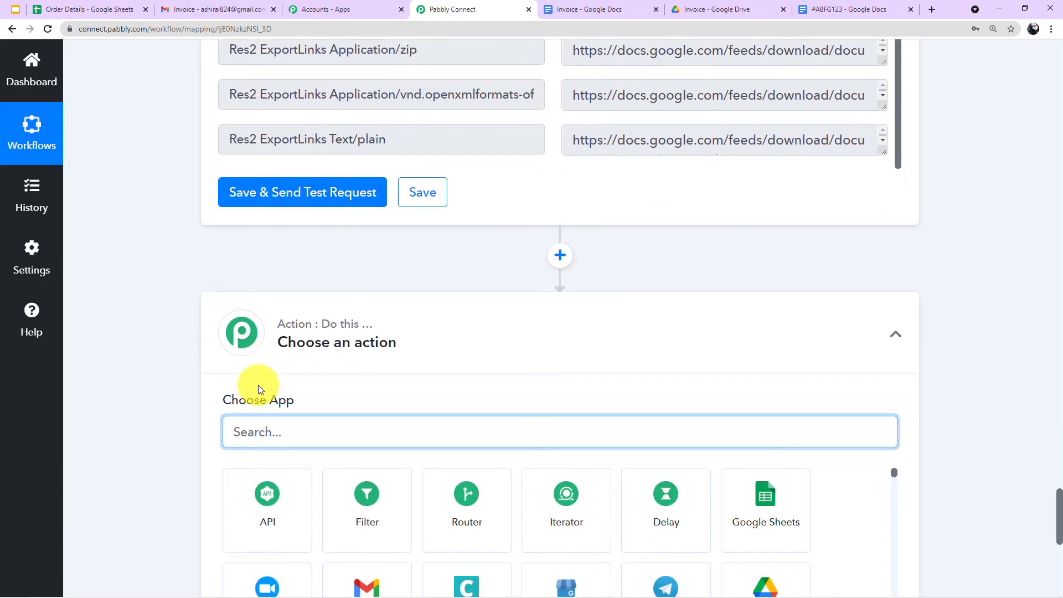
scroll(257, 384, "down", 2)
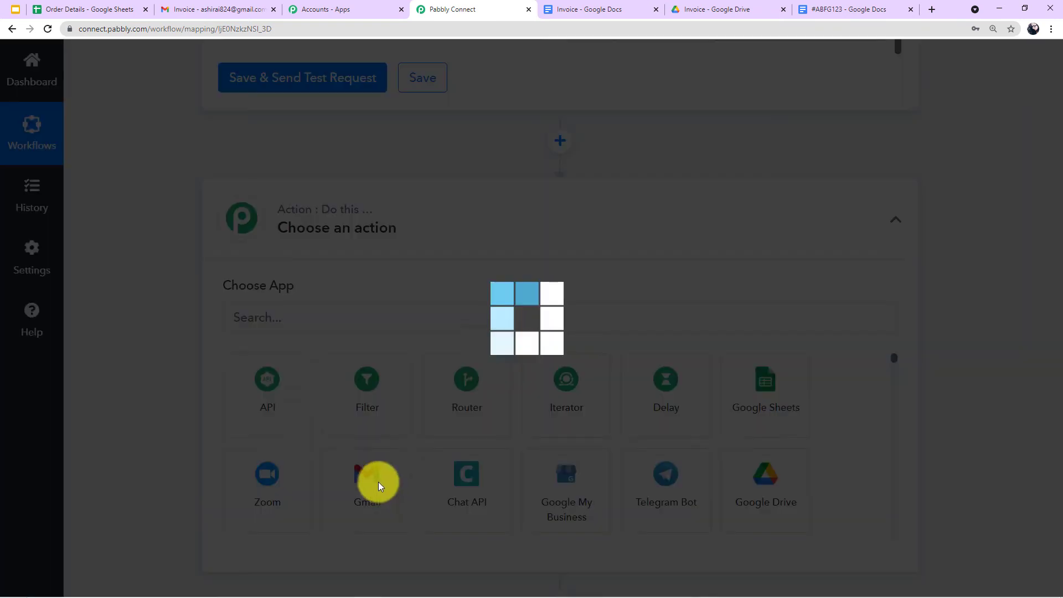
left_click(378, 482)
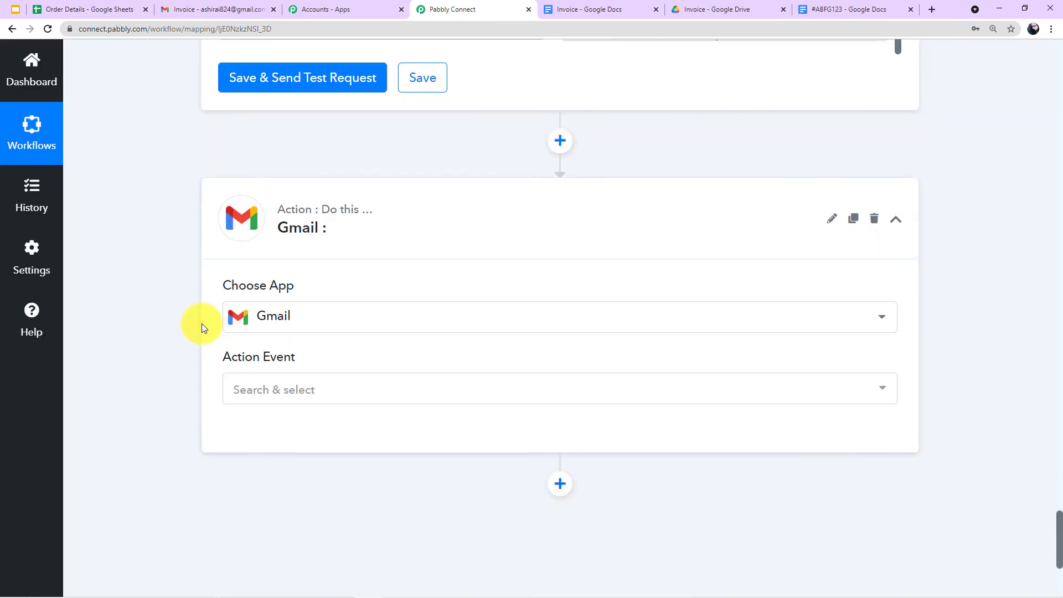
Set the Gmail action event to Send Email (with Attachment).
scroll(202, 327, "down", 2)
left_click(379, 278)
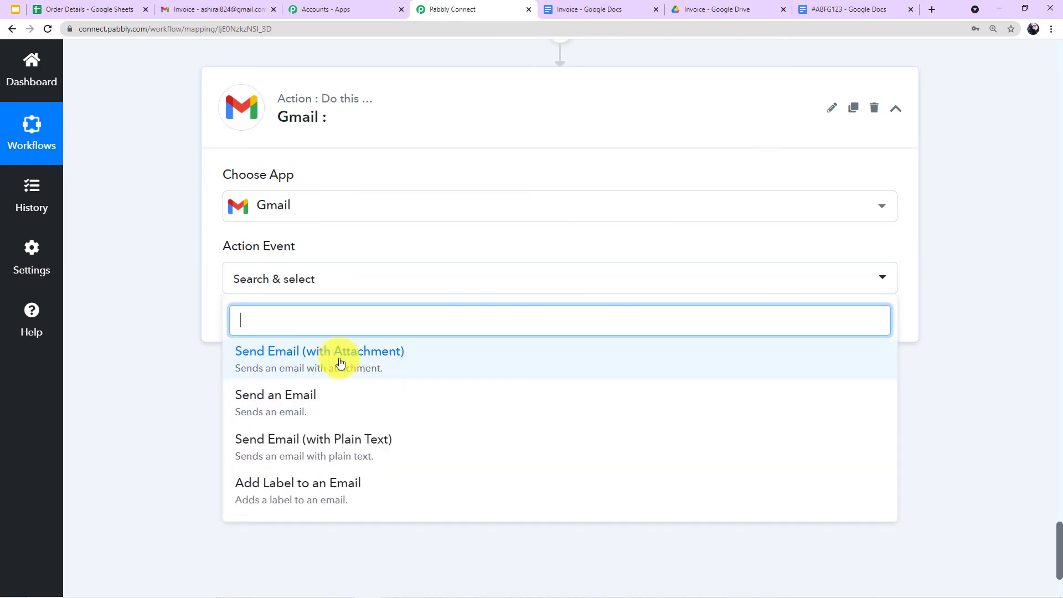
left_click(367, 361)
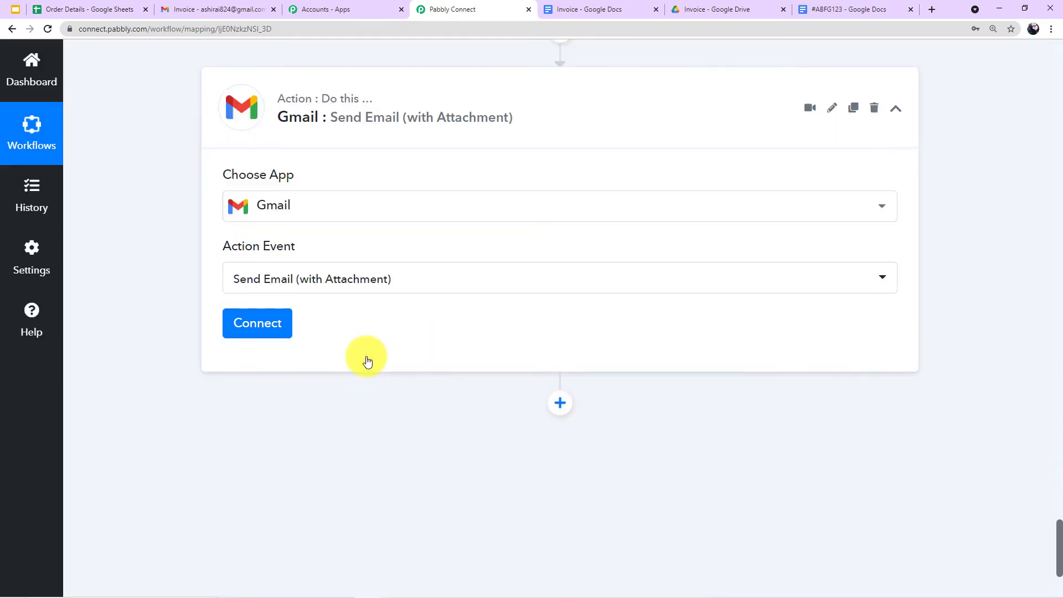
Add a new Gmail connection and authorize Pabbly Connect with the Google account.
left_click(257, 340)
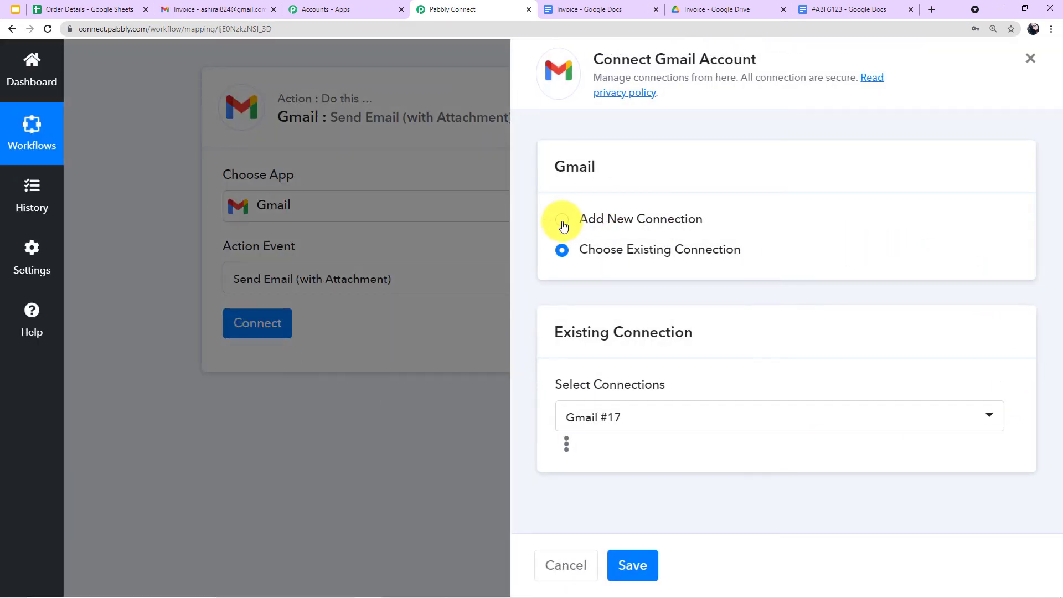
left_click(562, 222)
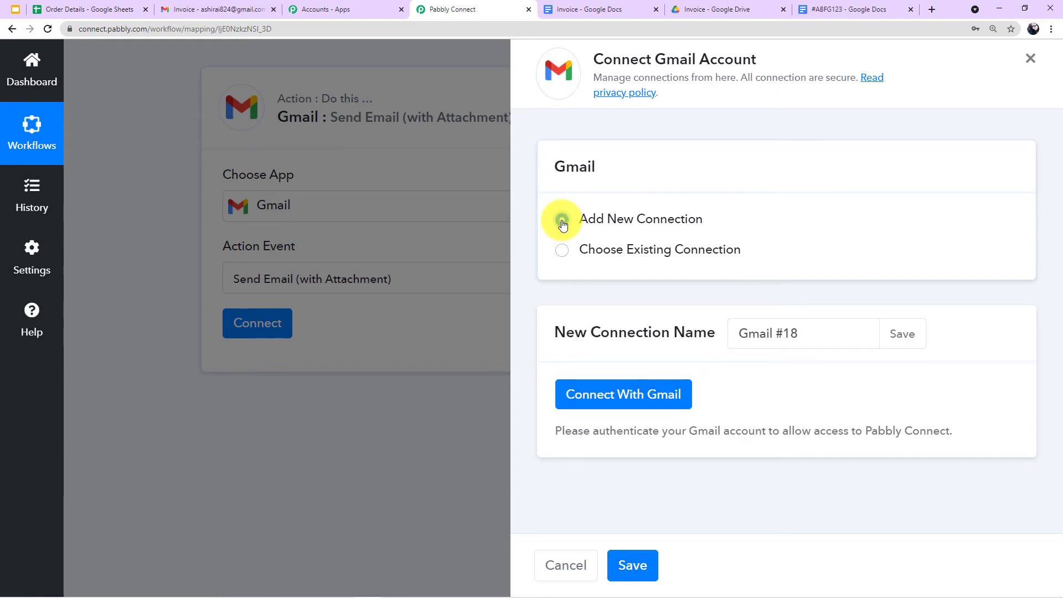
left_click(612, 395)
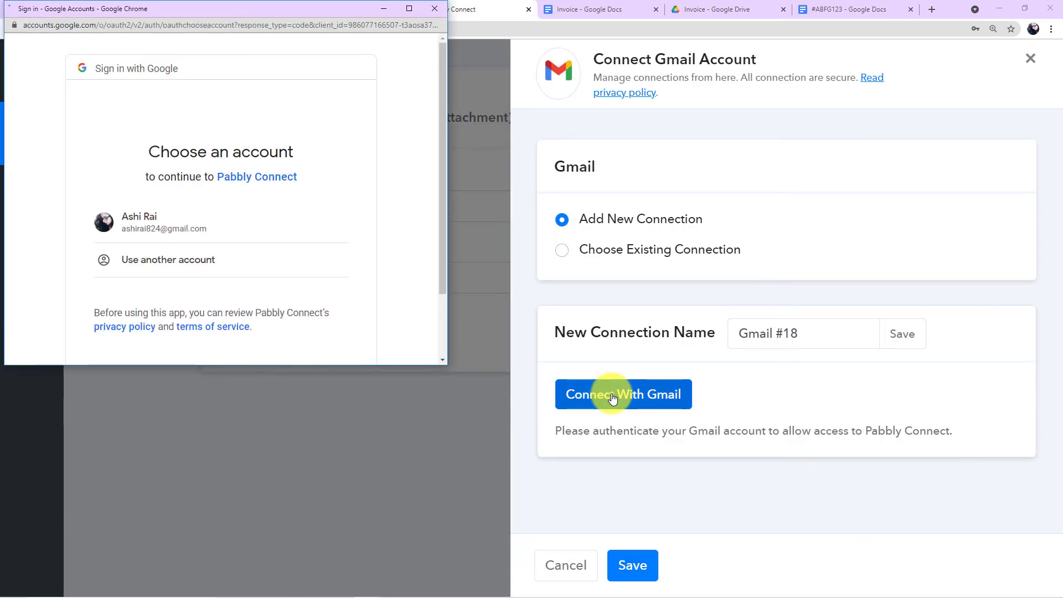
left_click(246, 221)
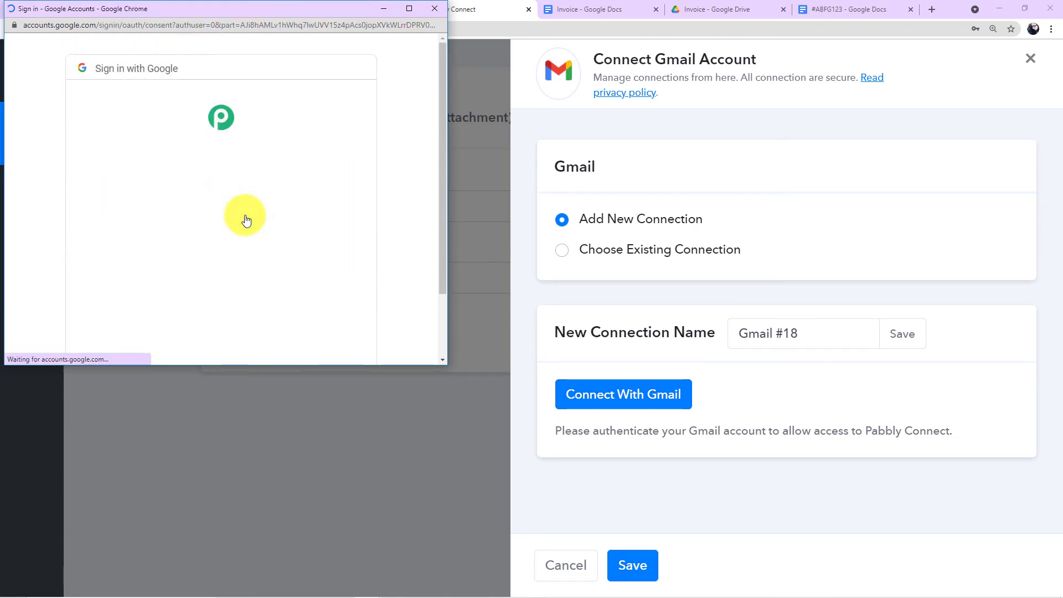
scroll(246, 220, "down", 2)
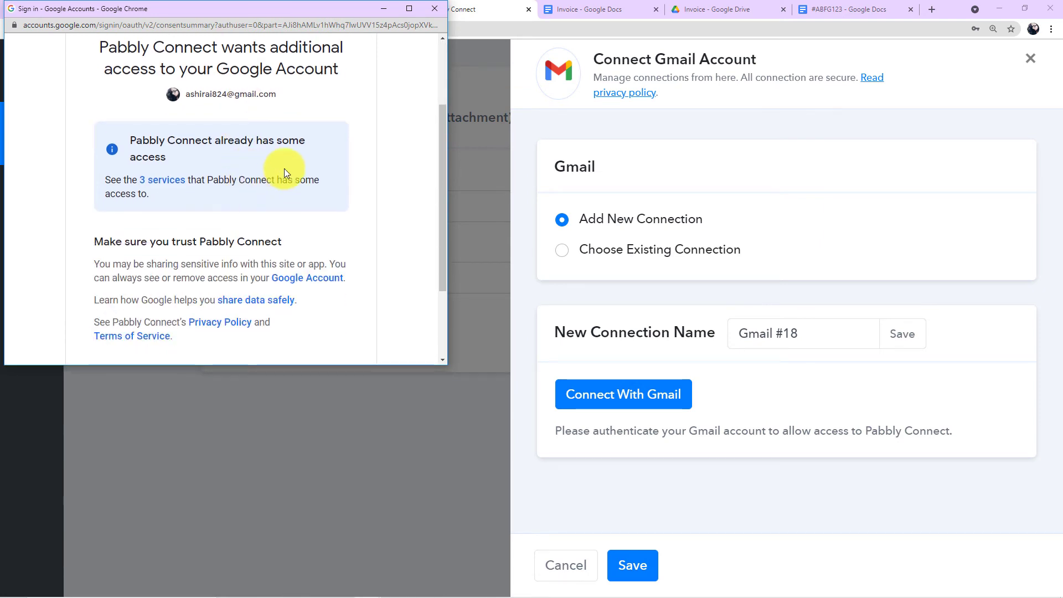
scroll(284, 168, "down", 2)
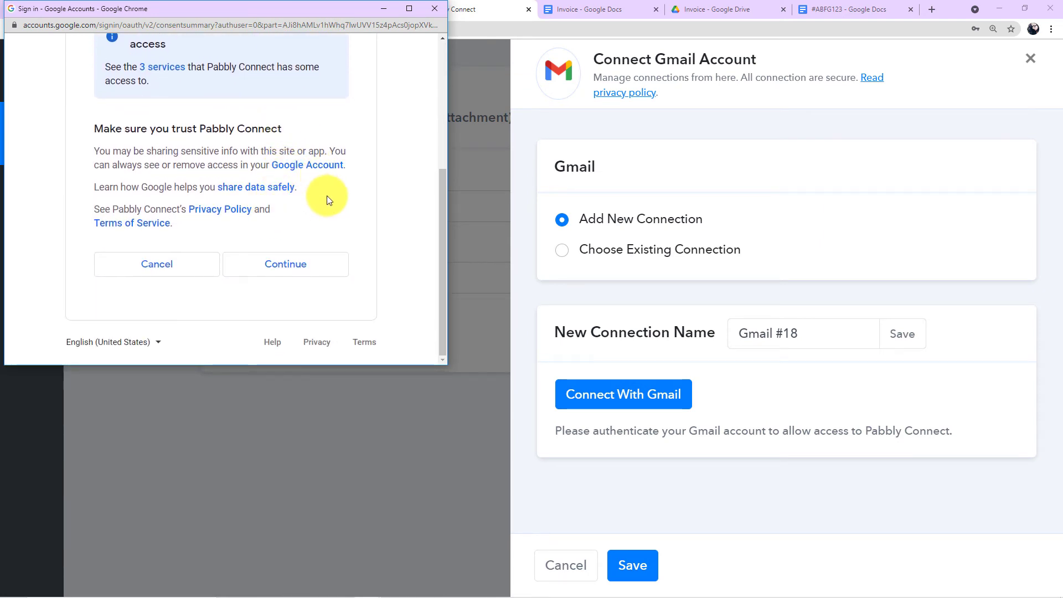
left_click(298, 268)
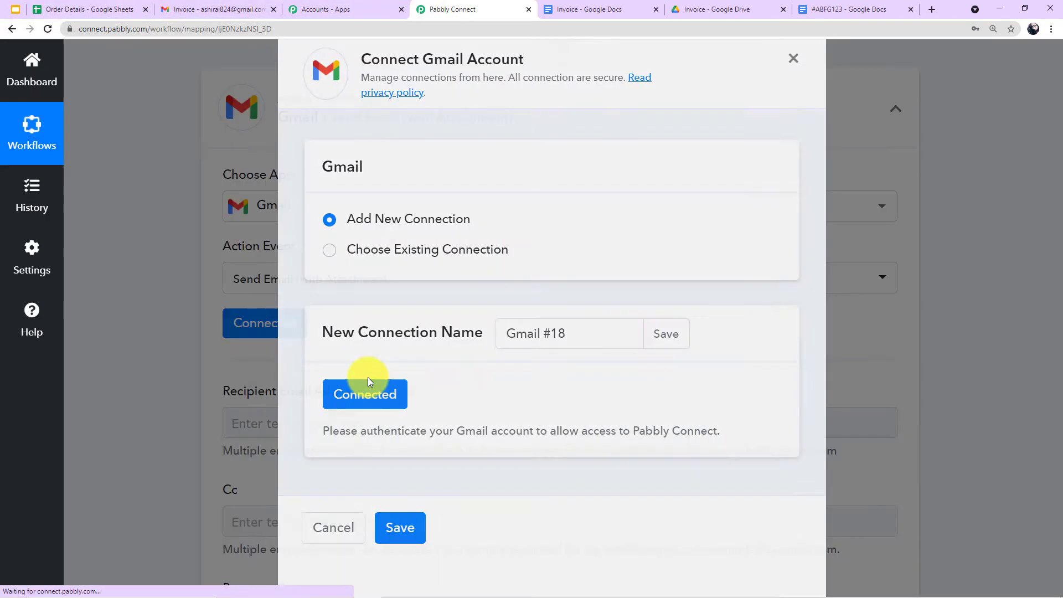
Map the recipient email address to the Email field from the Google Sheets New Spreadsheet Row step.
scroll(423, 323, "down", 5)
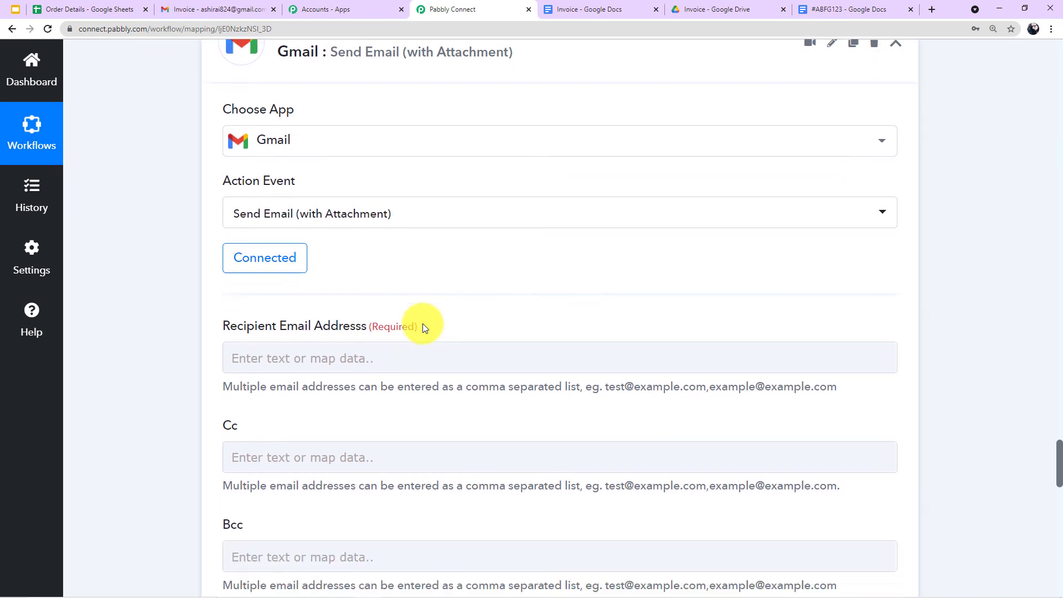
scroll(423, 323, "up", 3)
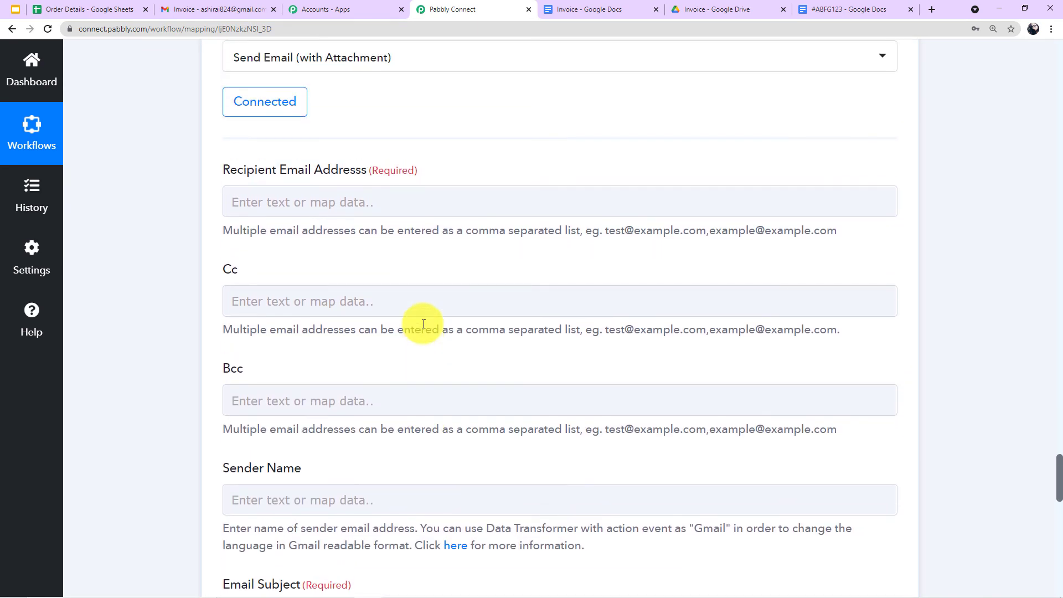
left_click(243, 304)
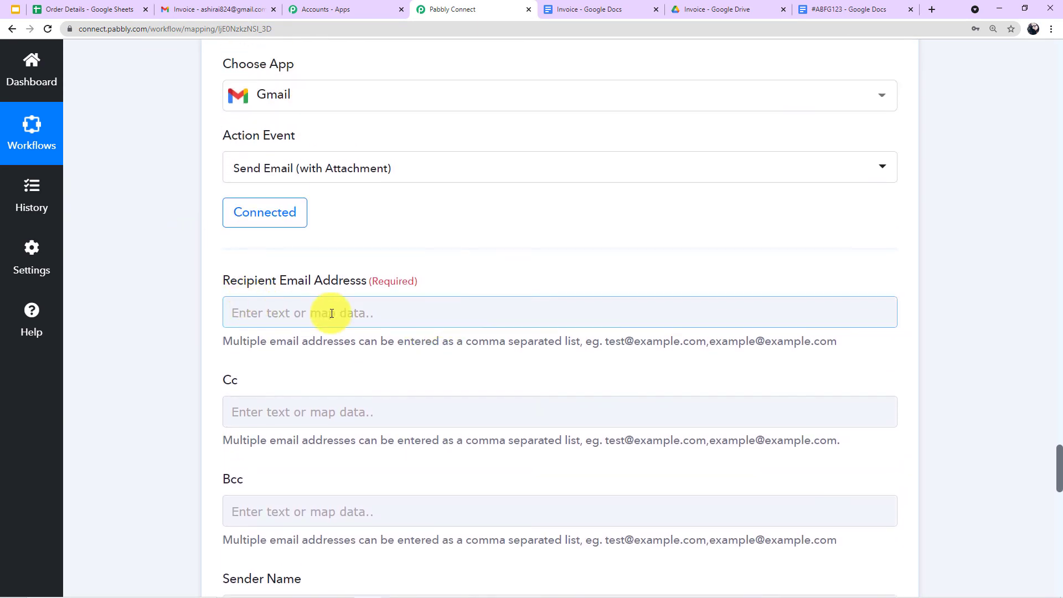
left_click(457, 309)
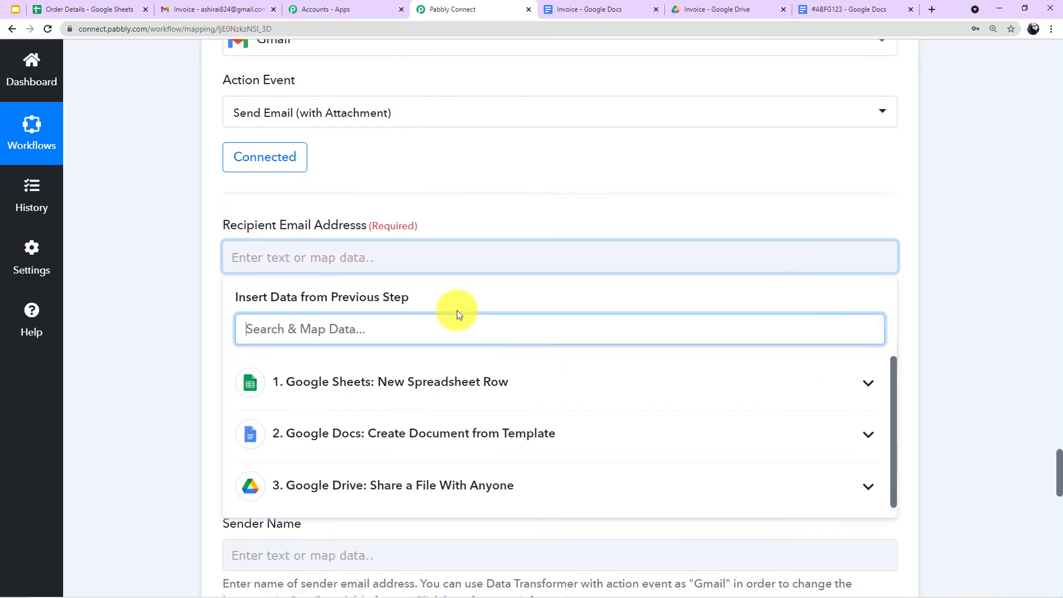
scroll(457, 310, "down", 2)
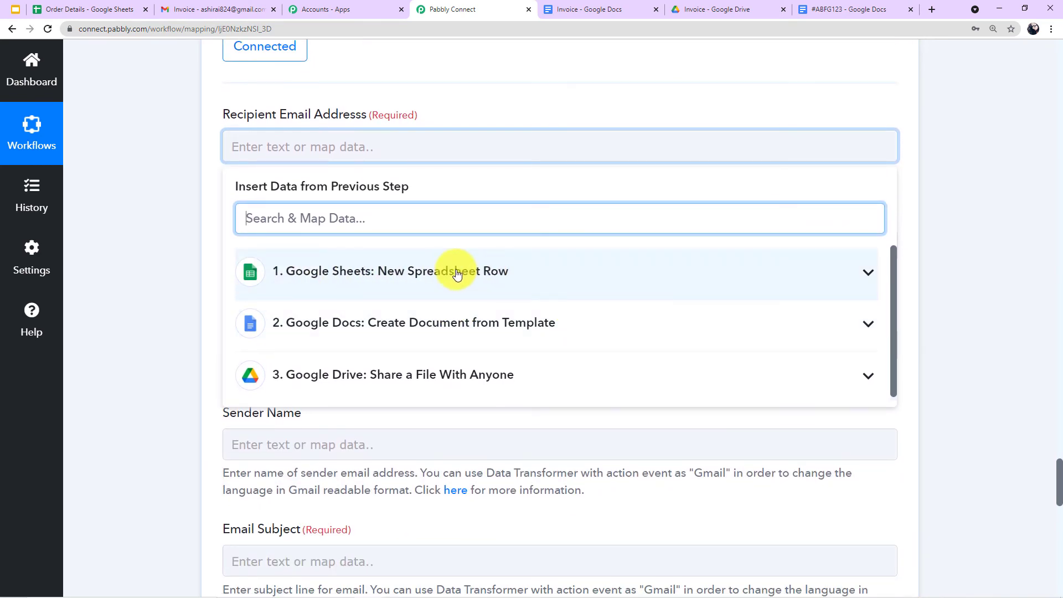
left_click(502, 285)
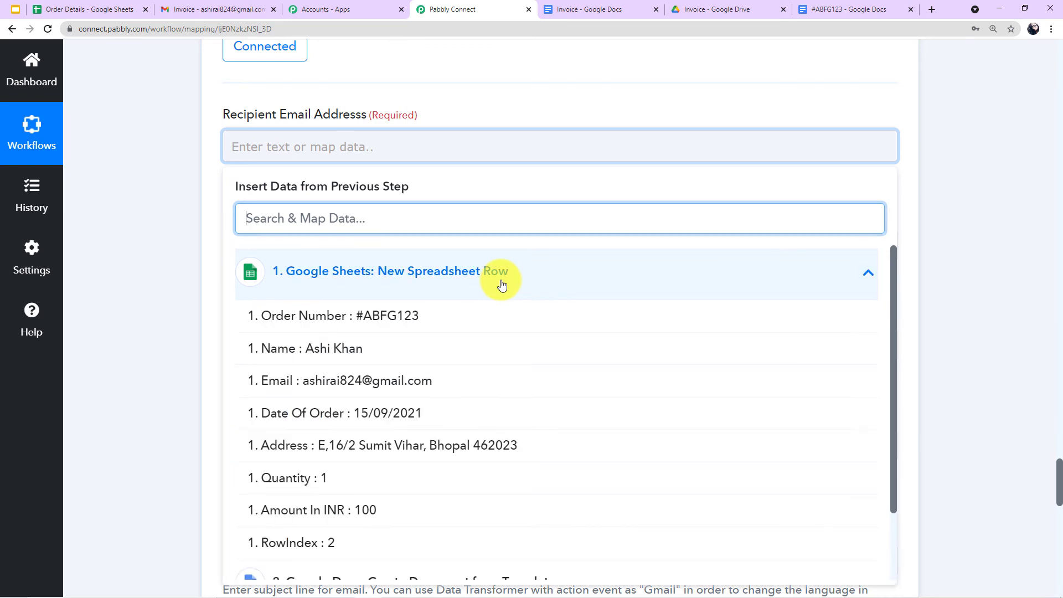
left_click(376, 381)
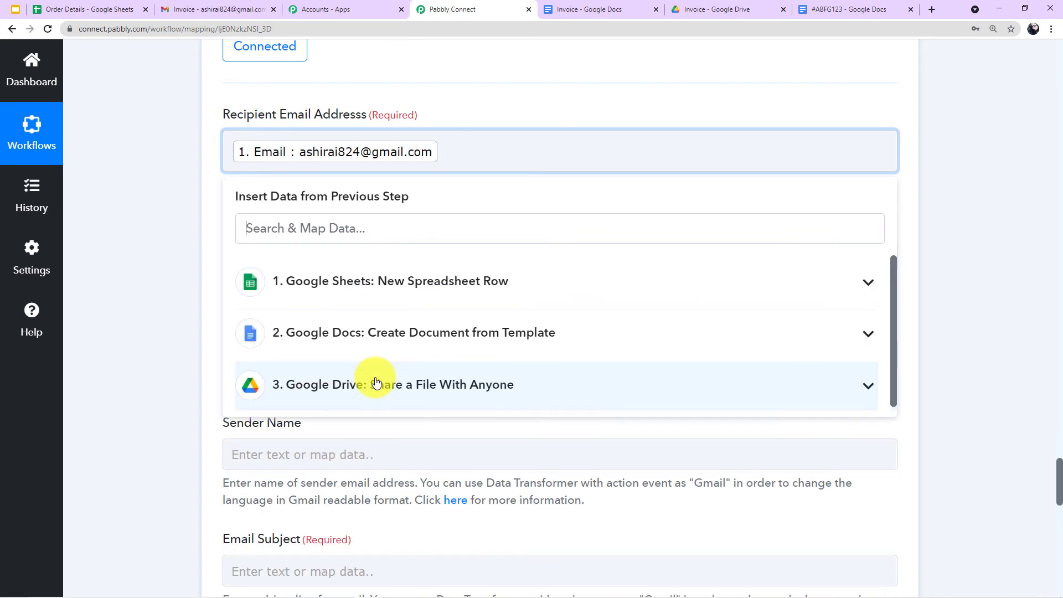
left_click(193, 268)
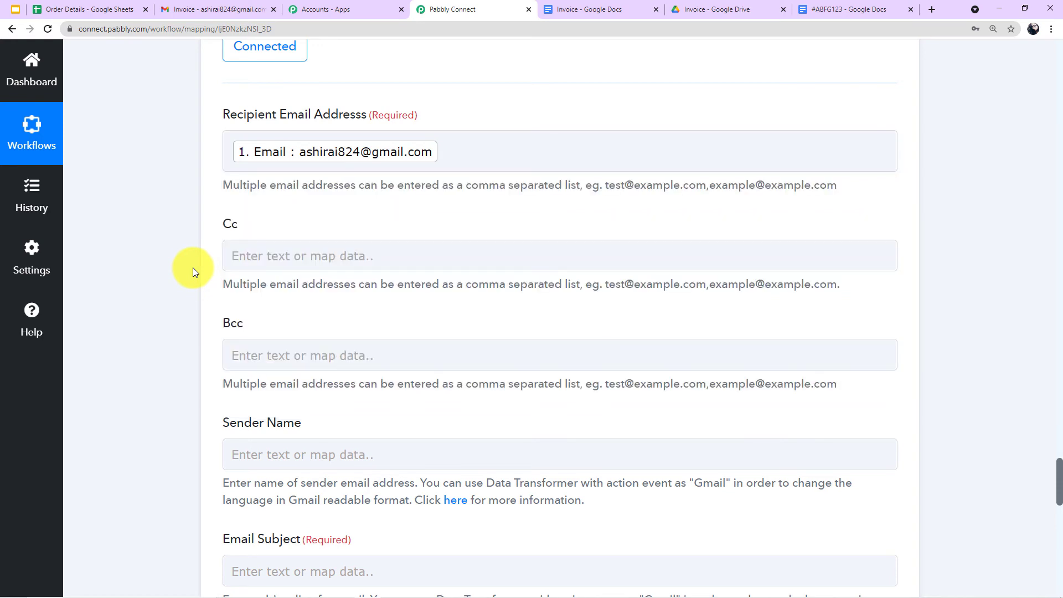
Set the sender name of the Gmail message to ABCL Ltd, leaving Cc and Bcc empty.
scroll(193, 269, "down", 2)
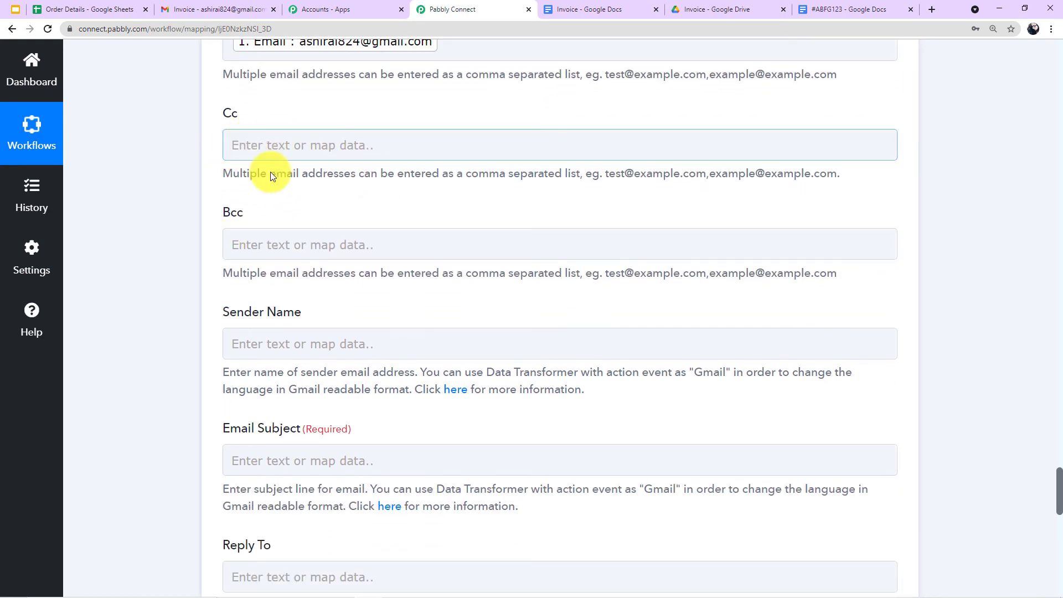
scroll(327, 287, "down", 1)
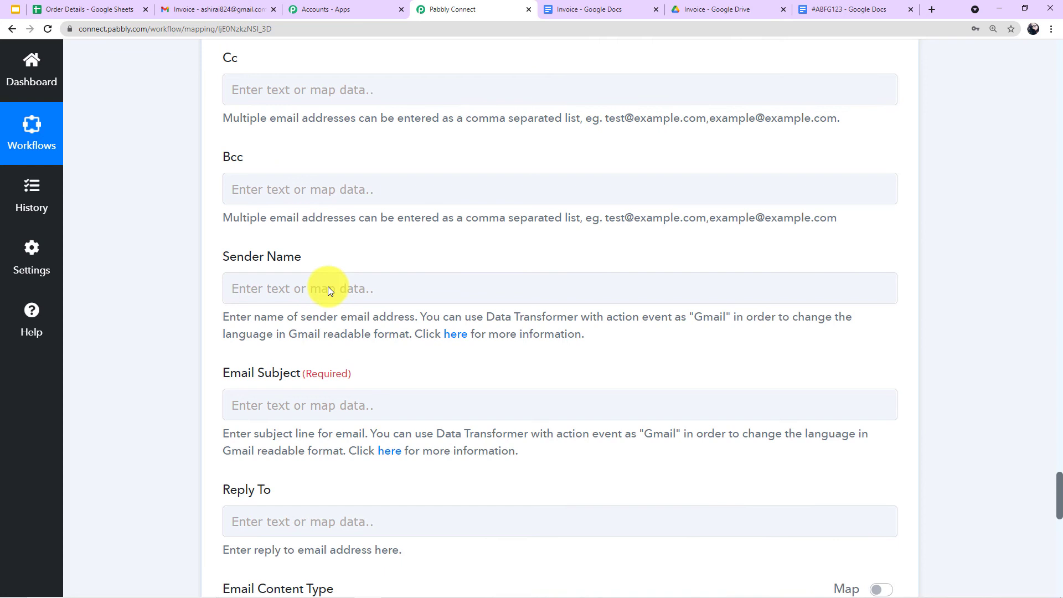
left_click(357, 297)
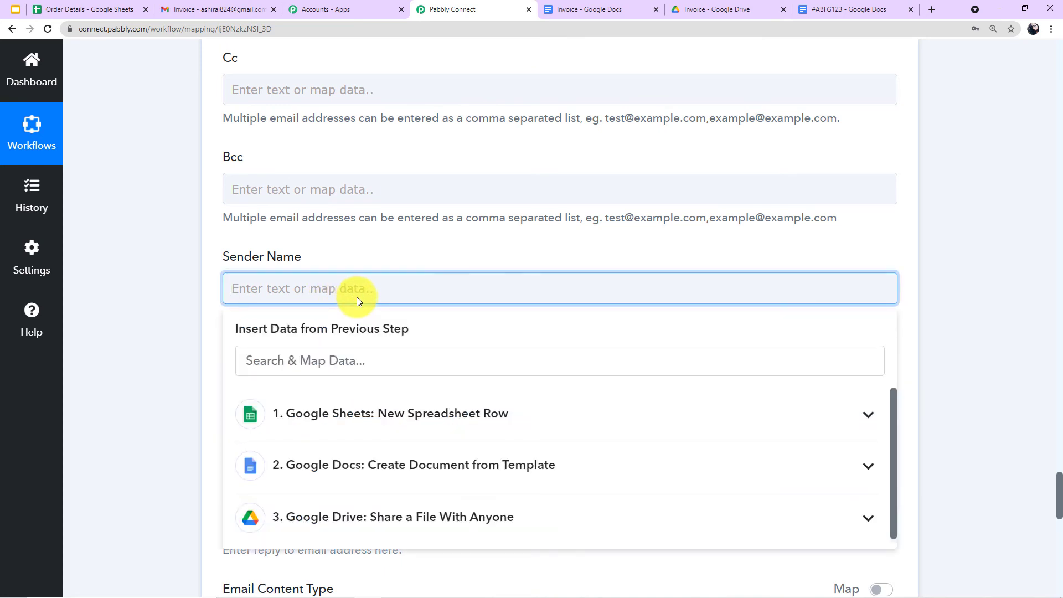
type("ABCL L")
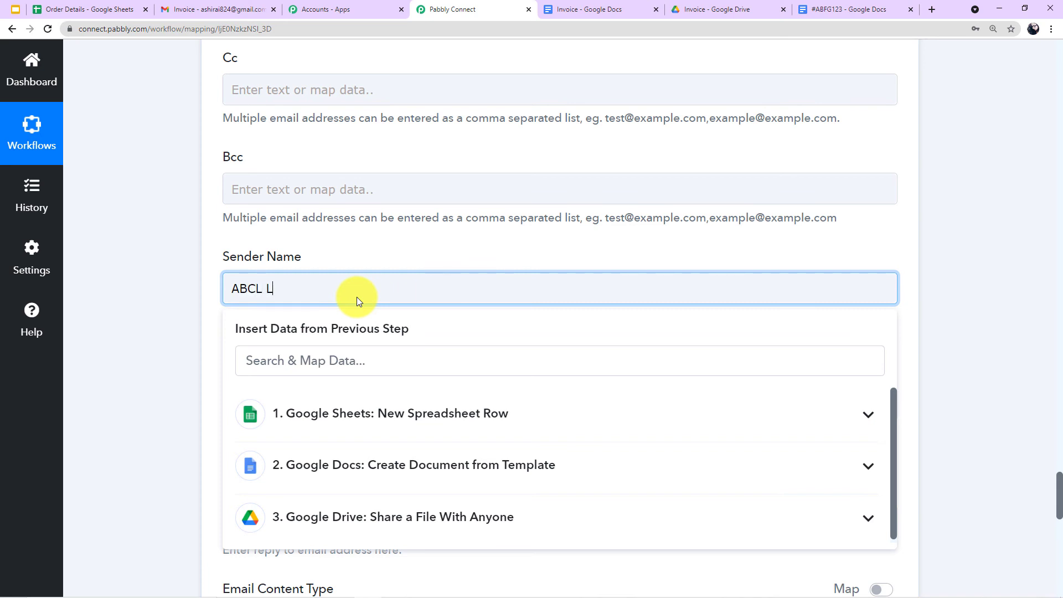
type("td P")
key("BackSpace")
left_click(205, 317)
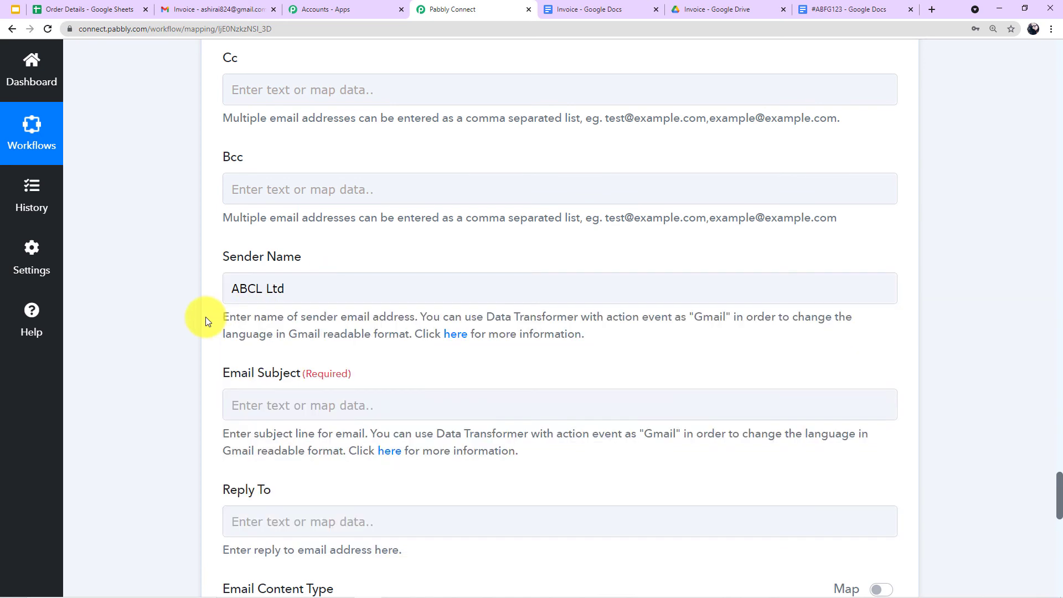
Set the email subject of the Gmail message to Invoice.
scroll(205, 316, "down", 1)
scroll(205, 316, "down", 1)
left_click(320, 293)
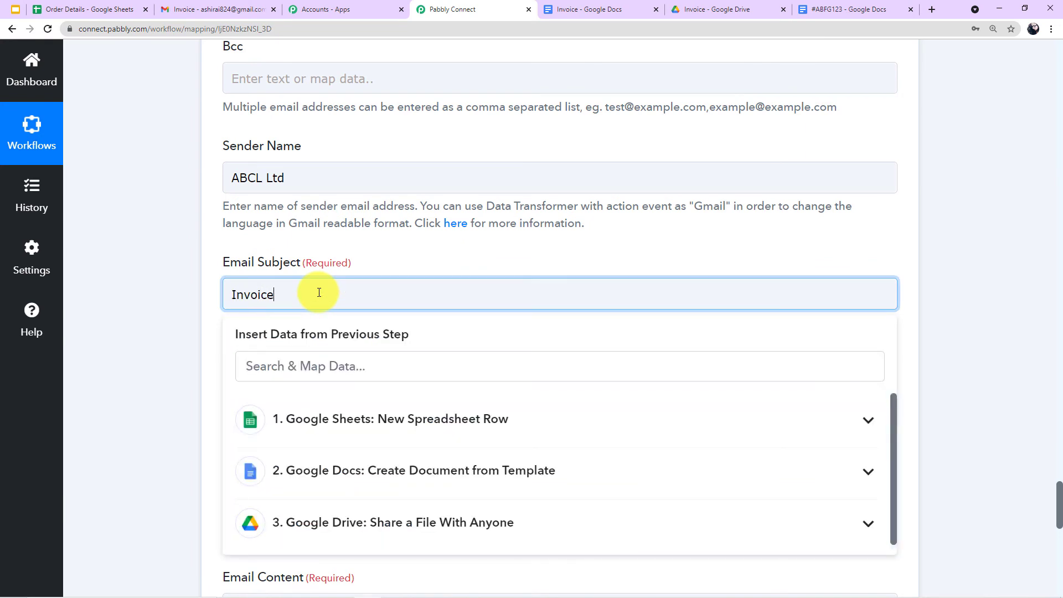
left_click(202, 311)
scroll(202, 311, "down", 2)
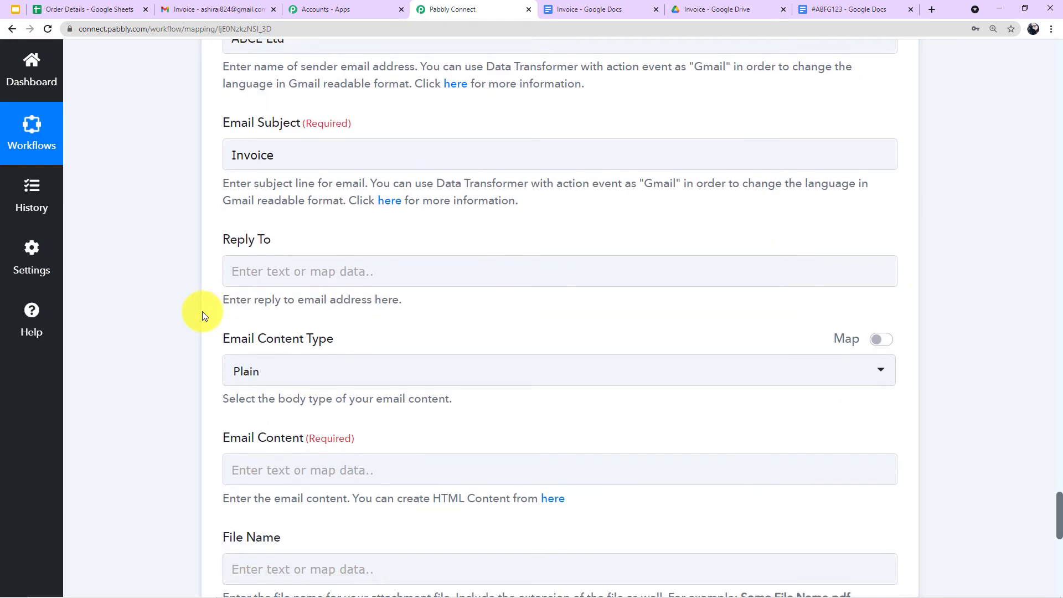
Keep the email content type set to Plain, leaving the Reply To address empty.
scroll(201, 311, "down", 1)
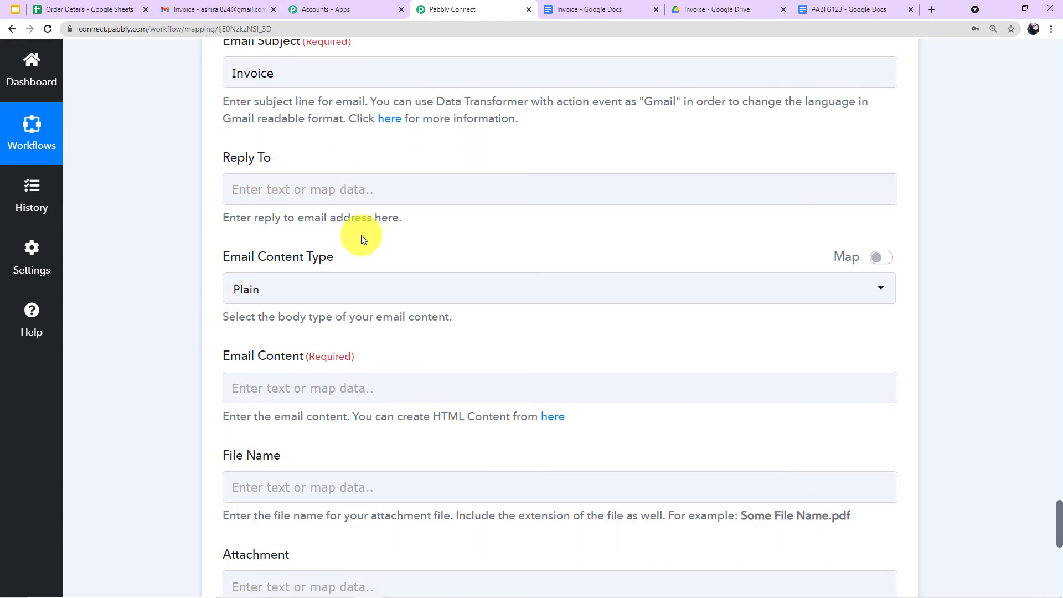
scroll(360, 235, "down", 2)
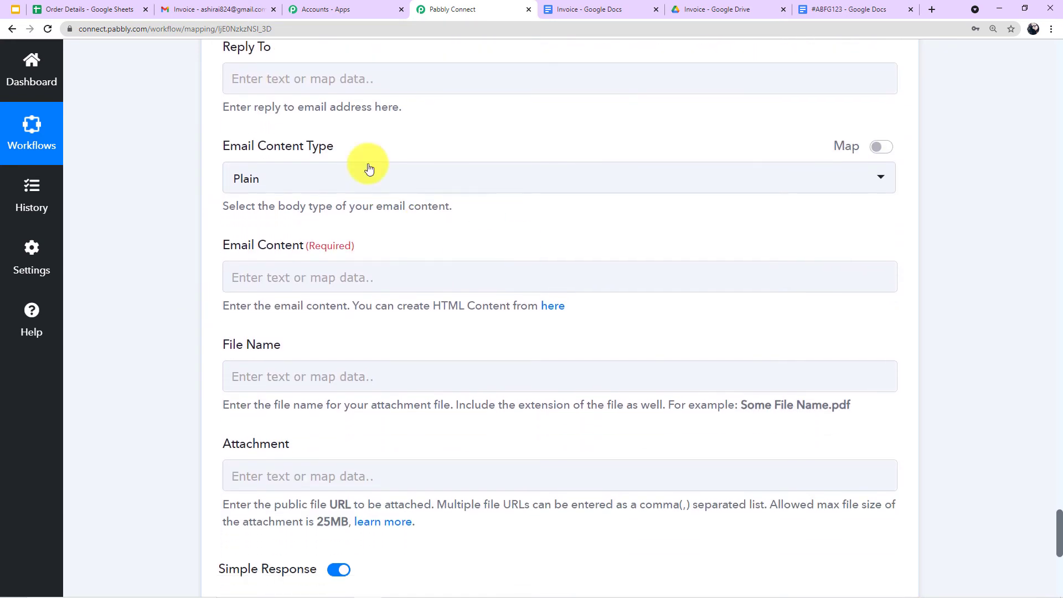
left_click(396, 185)
left_click(332, 252)
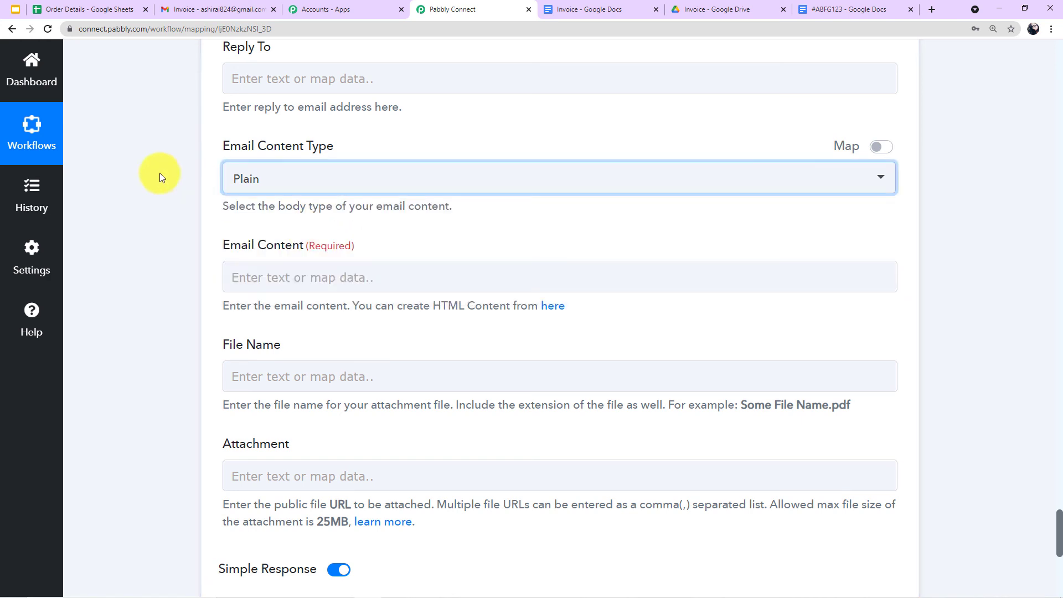
Enter the email content announcing a new invoice created in the account and attached, ending with "\n\nThank you for shopping with us!\nRegards\nABC".
scroll(221, 276, "down", 1)
left_click(423, 222)
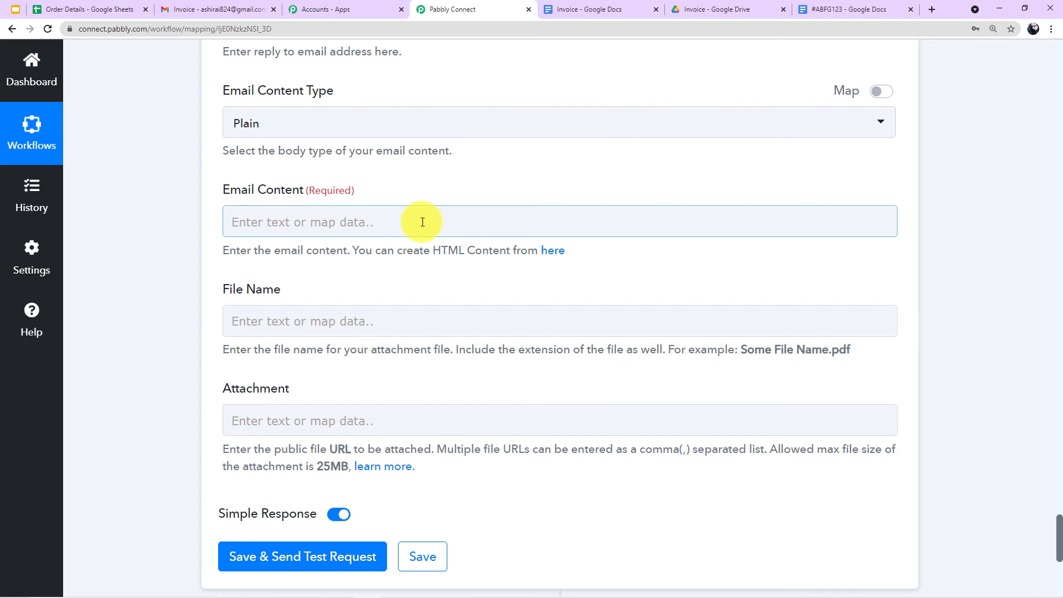
left_click(422, 222)
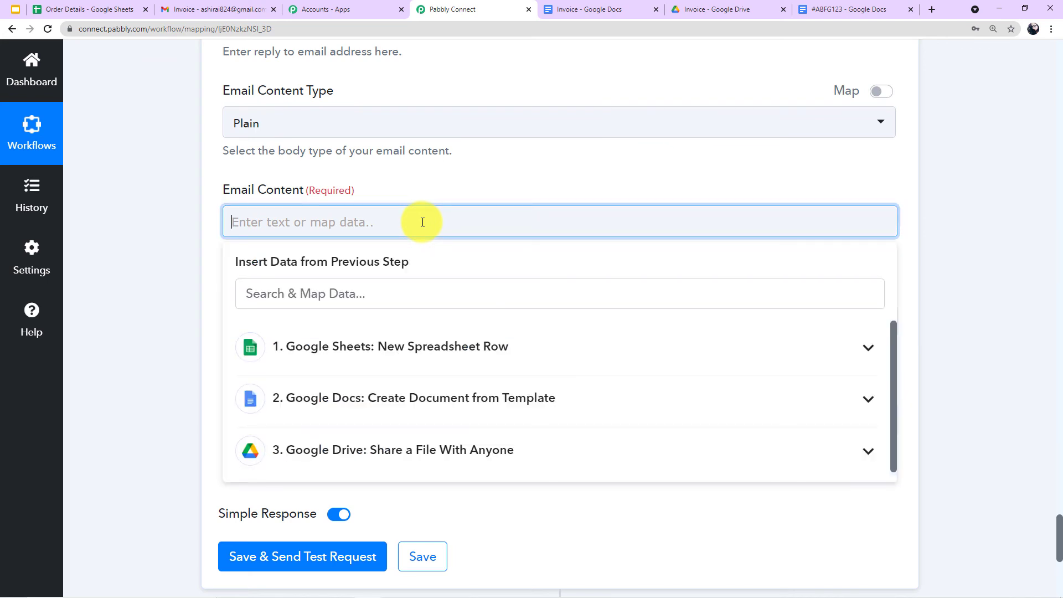
type("We are contacting you in regard to a new invoice  that has been created in your account. Please find the invoice in attachment.\\n\\nThank you for shopping with us!\\nRegards\\nABC")
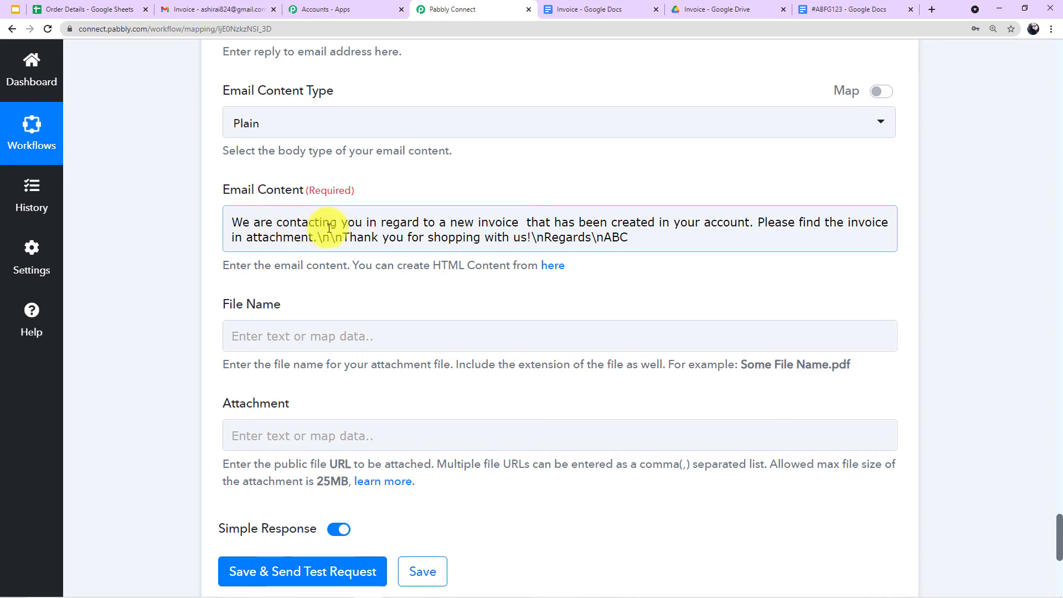
Insert the Order Number from the Google Sheets New Spreadsheet Row step after "a new invoice" in the email content.
left_click(523, 225)
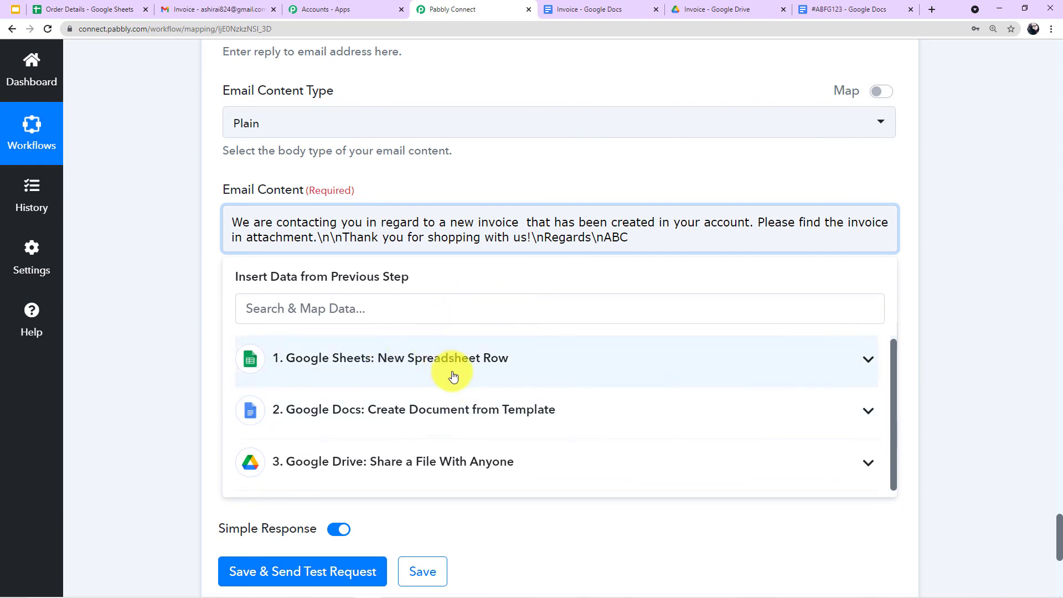
left_click(406, 351)
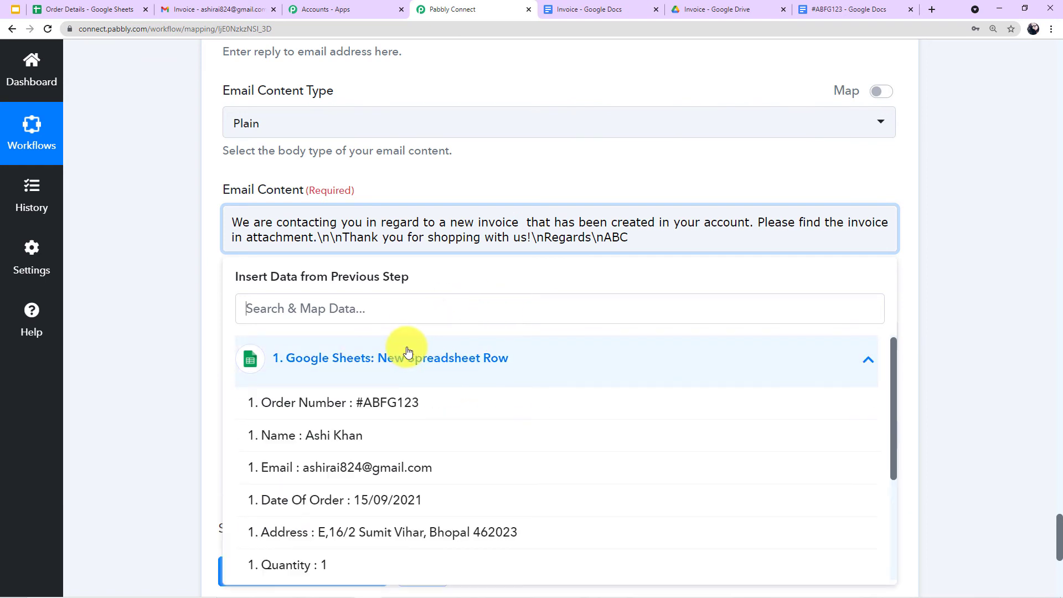
left_click(400, 404)
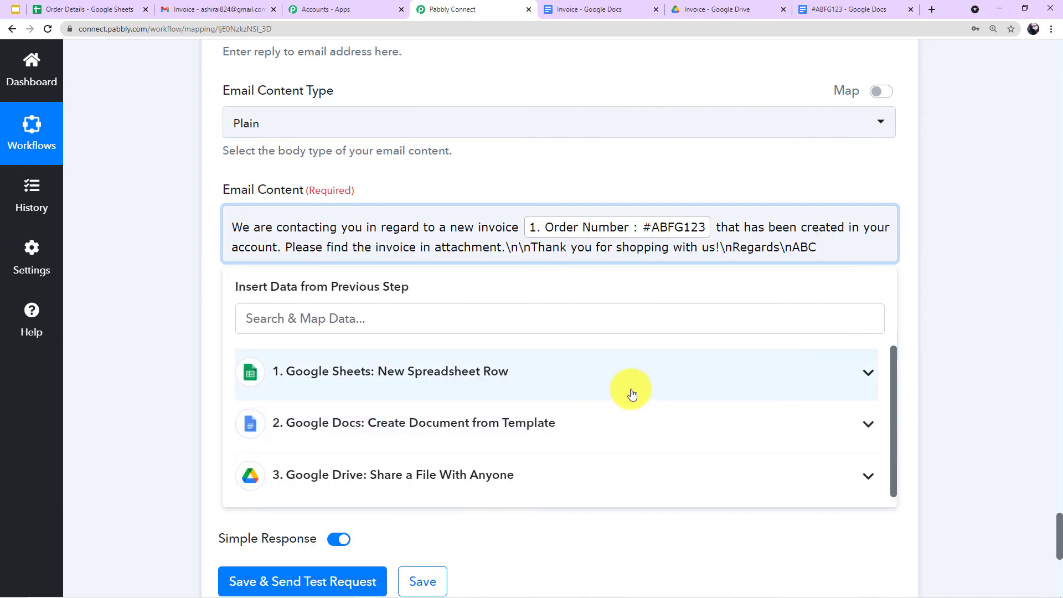
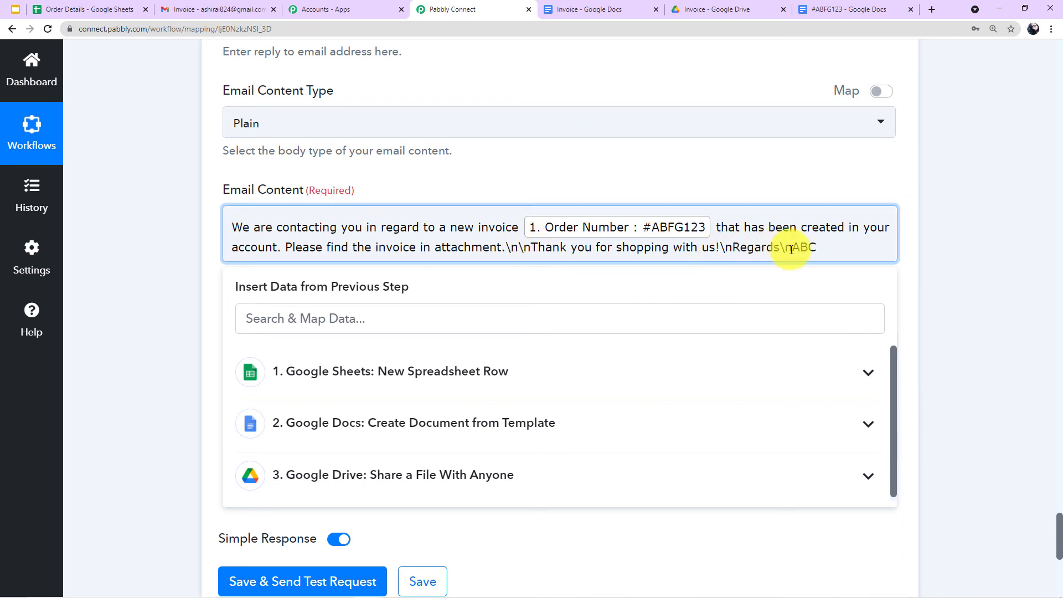
left_click(938, 265)
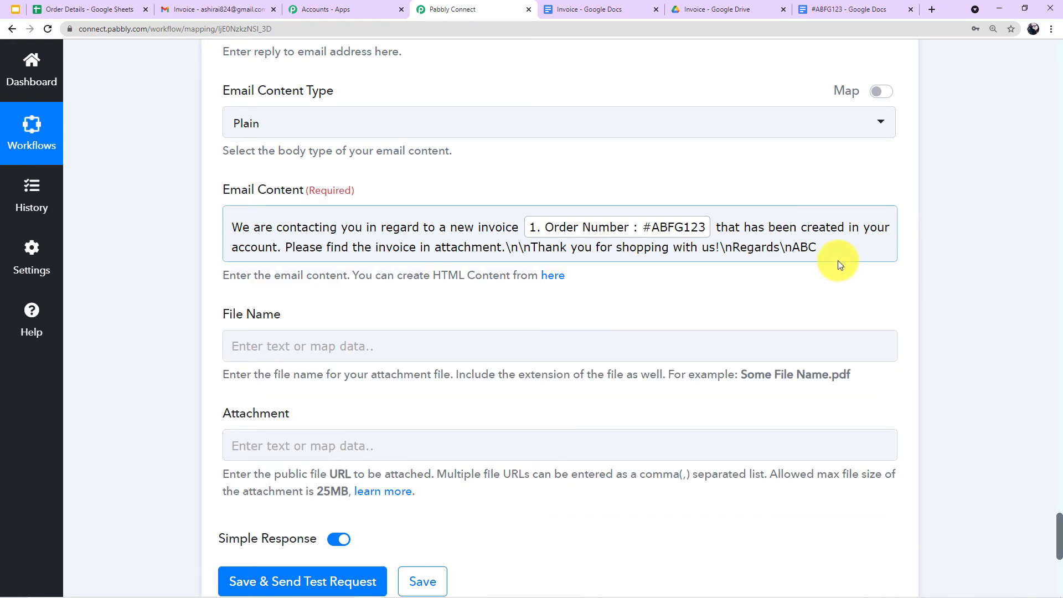
Map the attachment's file name to Res2 Name from the Google Drive Share a File With Anyone step.
scroll(838, 260, "down", 2)
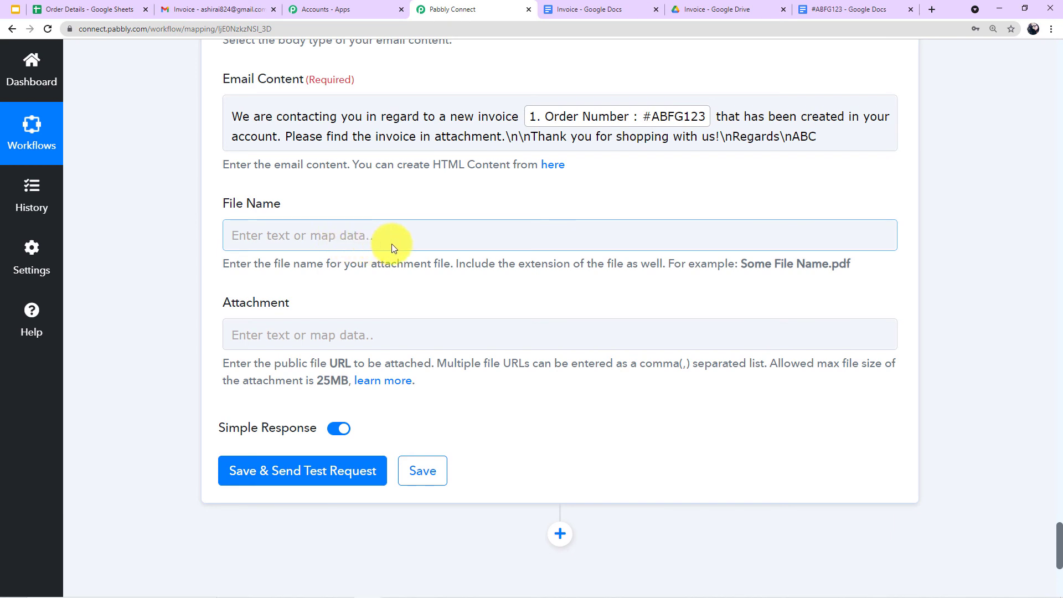
scroll(384, 238, "down", 1)
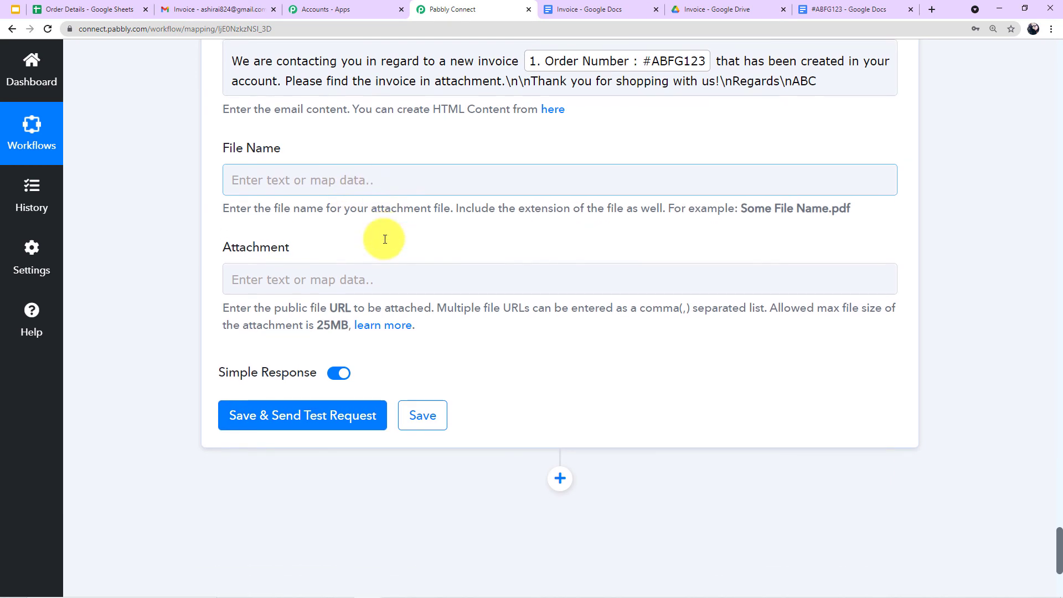
left_click(392, 183)
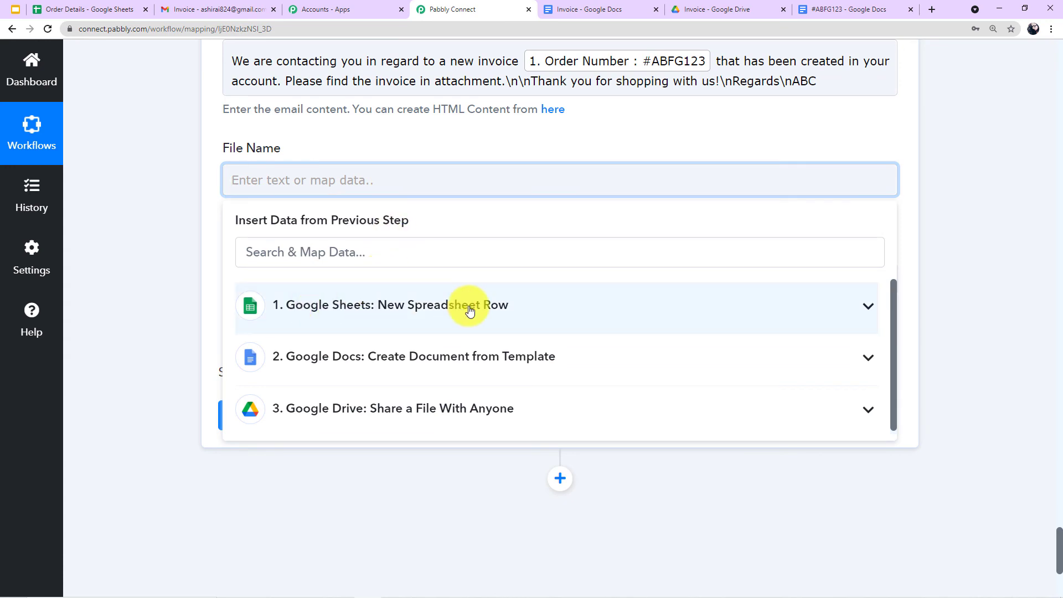
left_click(461, 361)
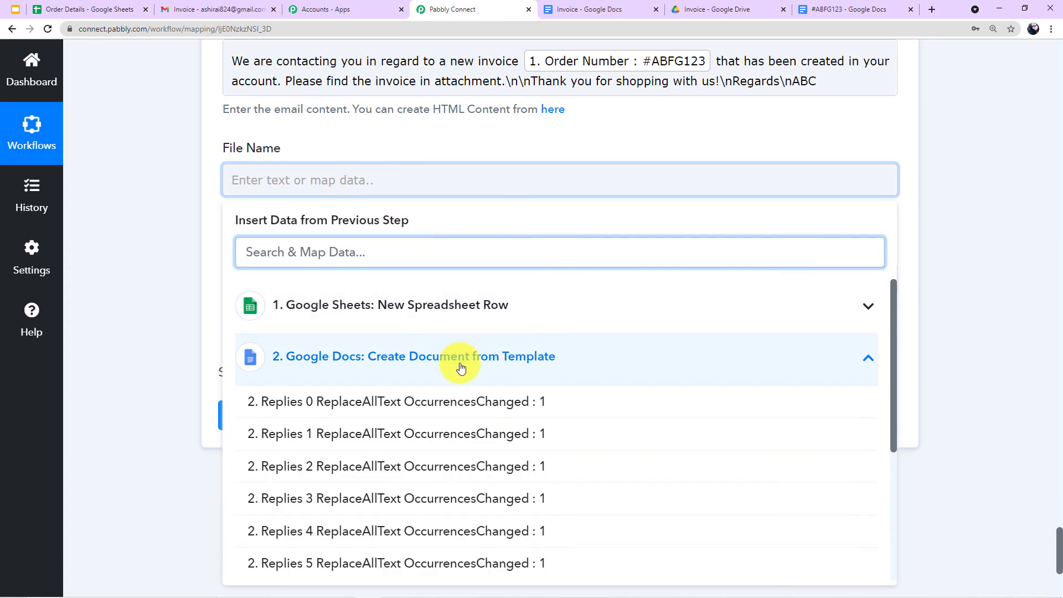
scroll(446, 428, "up", 2)
scroll(194, 394, "down", 2)
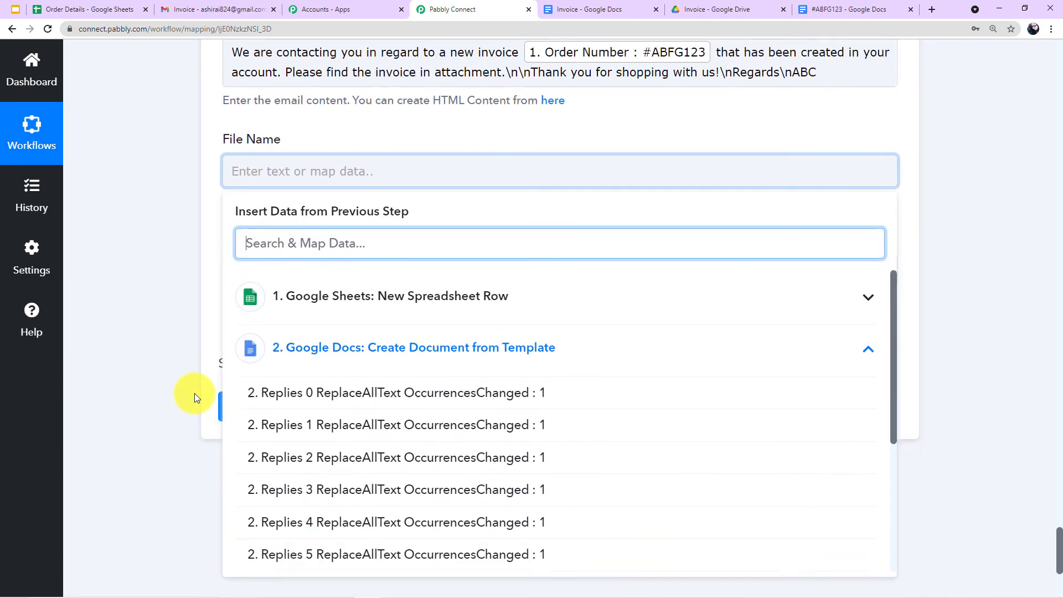
scroll(194, 393, "down", 5)
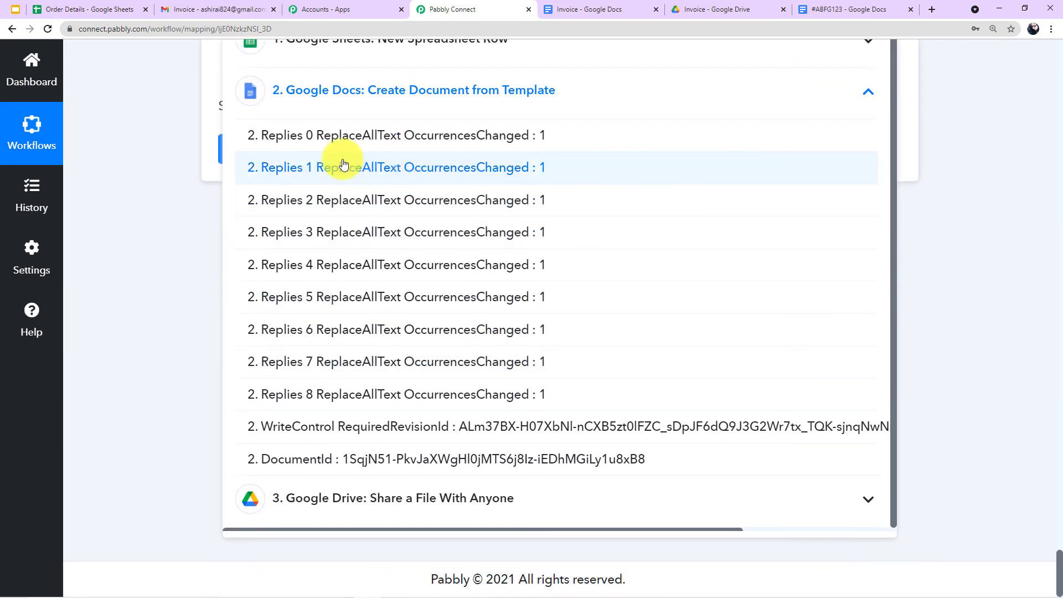
scroll(358, 254, "up", 2)
scroll(362, 299, "down", 2)
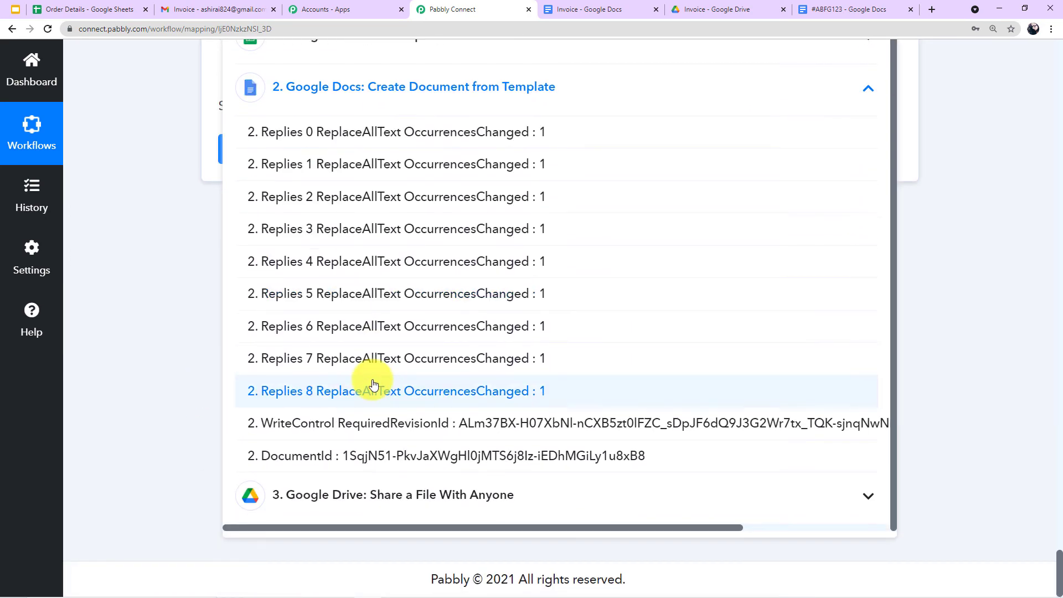
left_click(391, 493)
scroll(432, 492, "down", 5)
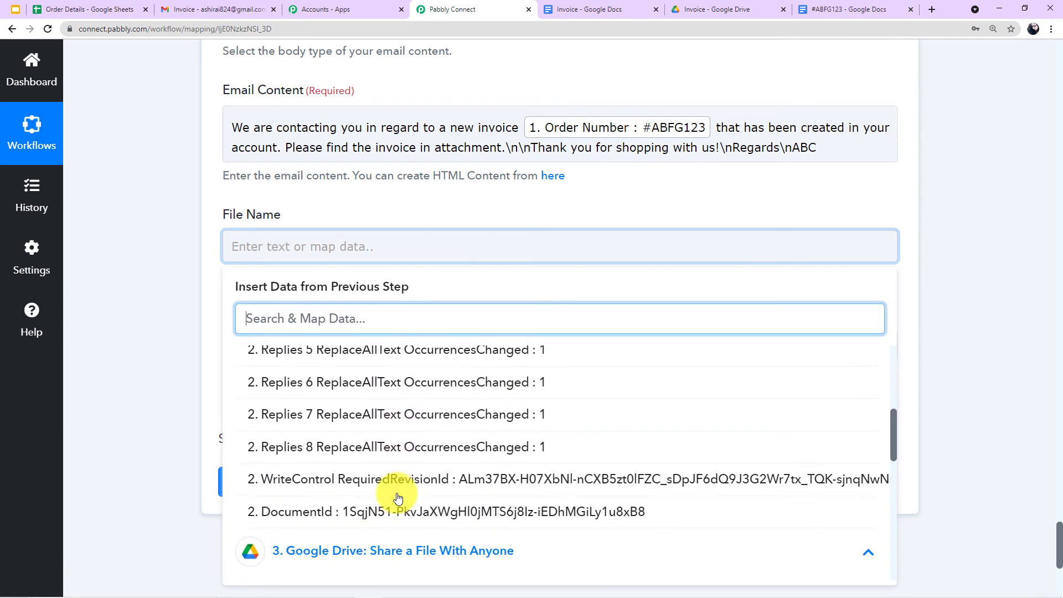
scroll(397, 497, "down", 4)
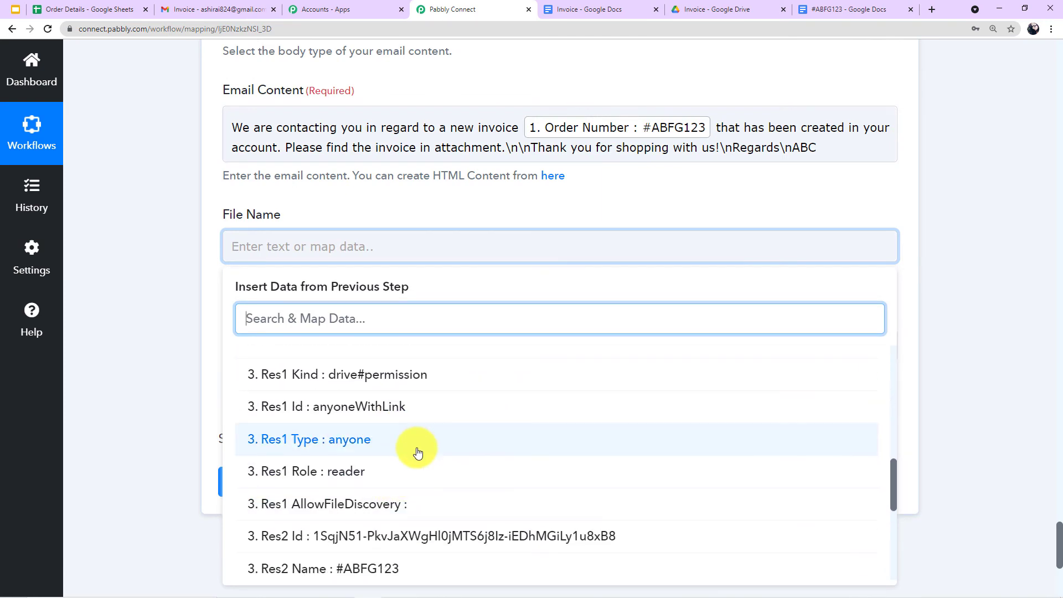
scroll(418, 453, "down", 5)
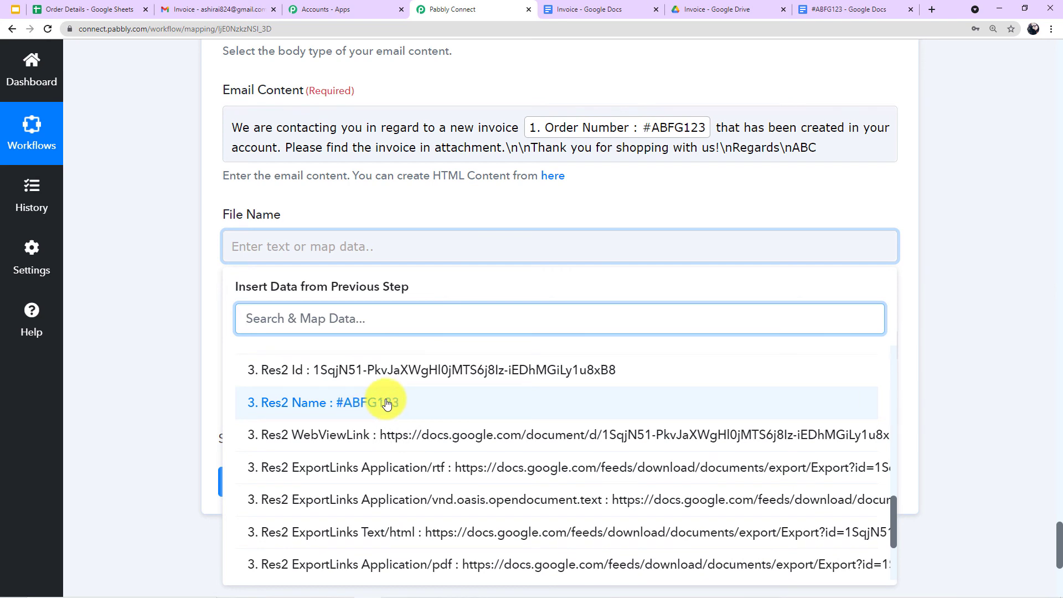
left_click(386, 404)
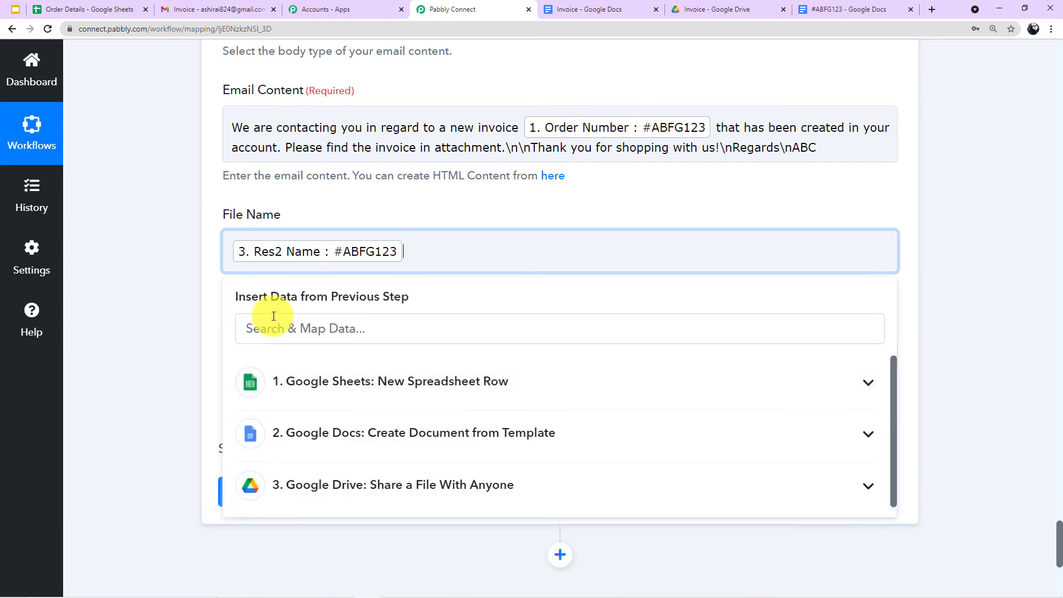
left_click(194, 291)
Map the attachment URL to Res2 ExportLinks Application/pdf from the Google Drive Share a File With Anyone step.
scroll(296, 278, "down", 2)
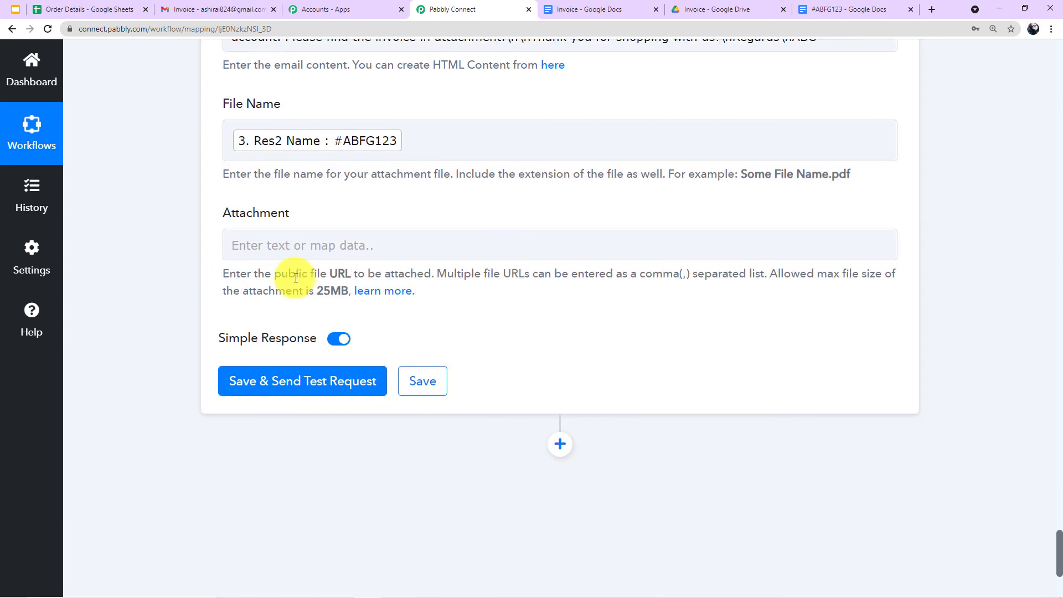
left_click(426, 245)
scroll(425, 246, "down", 2)
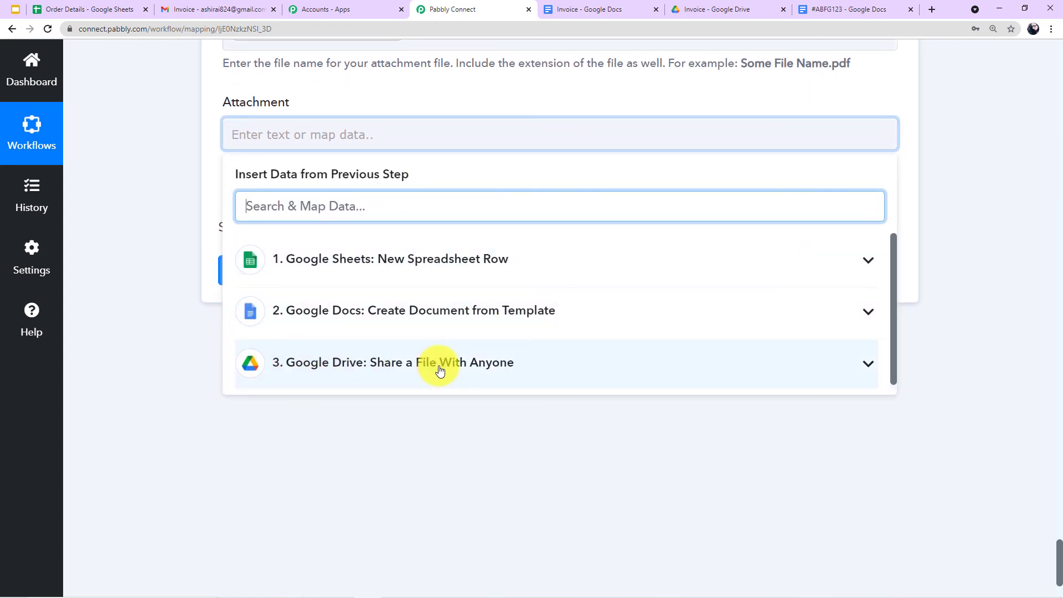
left_click(457, 366)
scroll(458, 426, "down", 1)
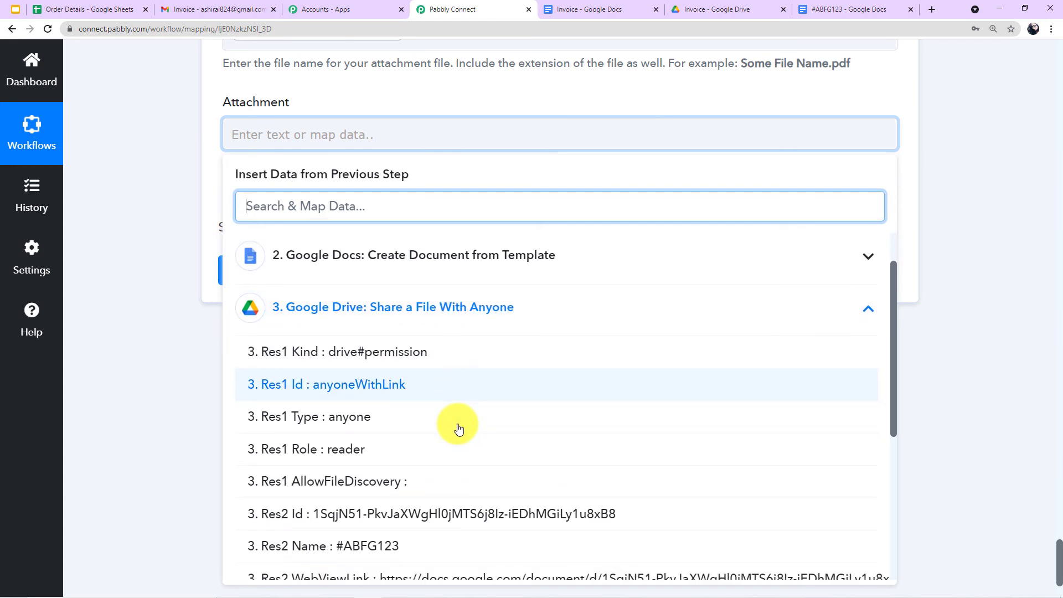
scroll(458, 426, "down", 3)
scroll(463, 405, "down", 2)
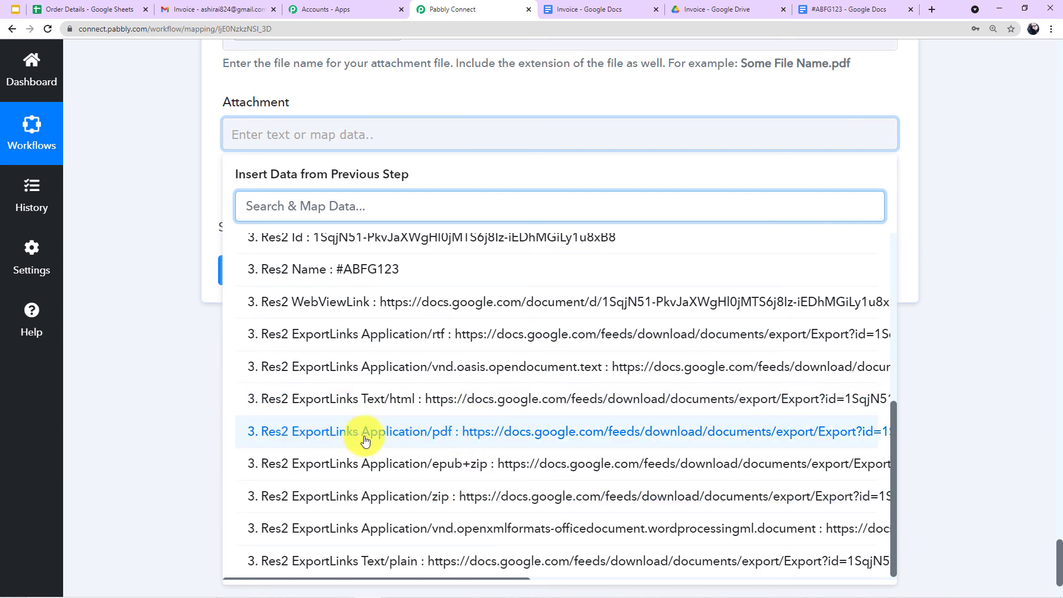
left_click(480, 436)
left_click(402, 437)
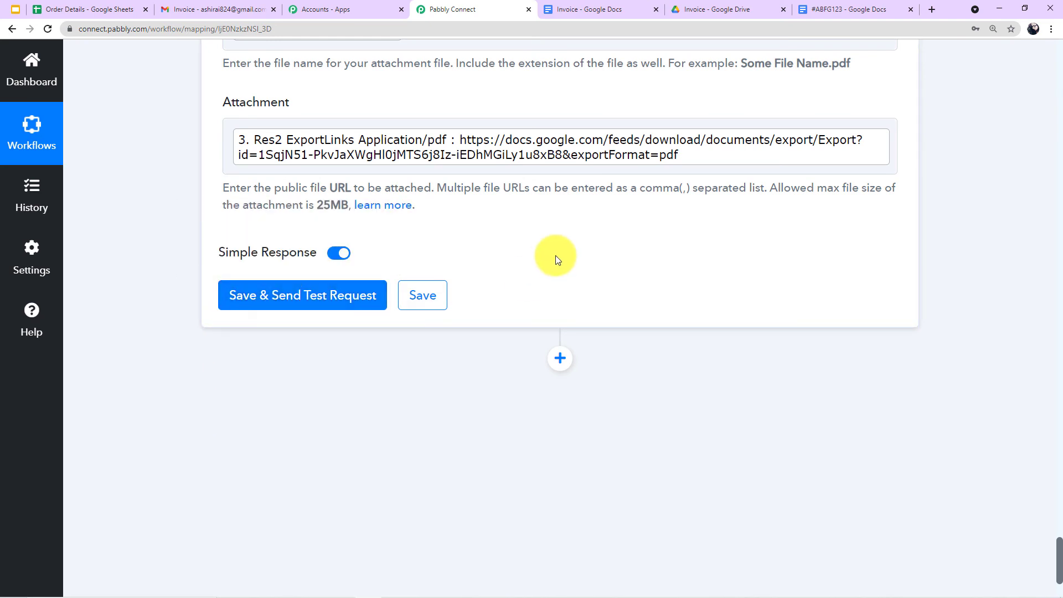
Save the Gmail action, send a test request and review the received response.
scroll(556, 255, "up", 1)
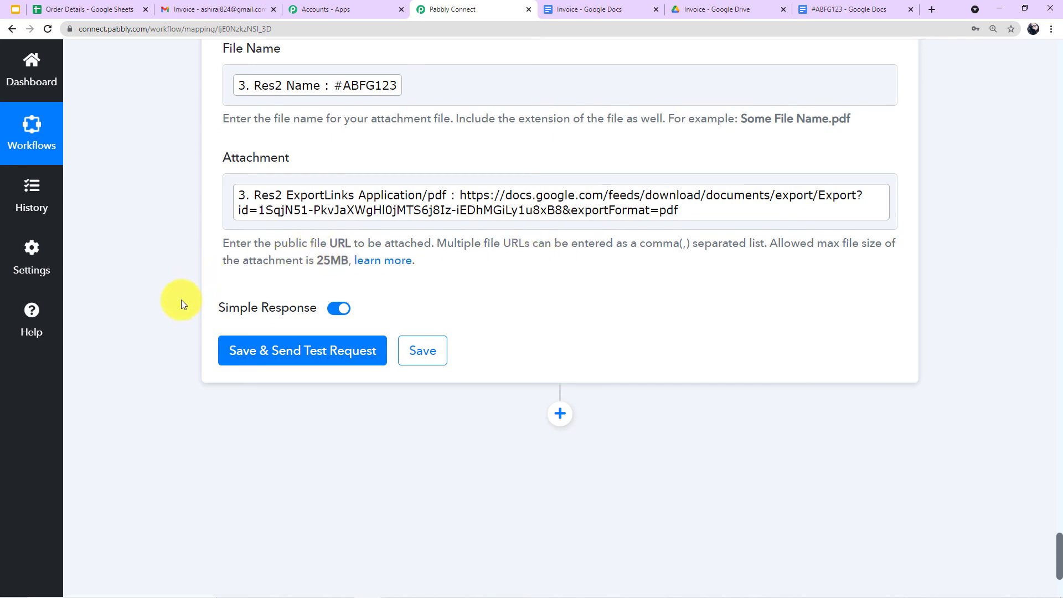
left_click(252, 352)
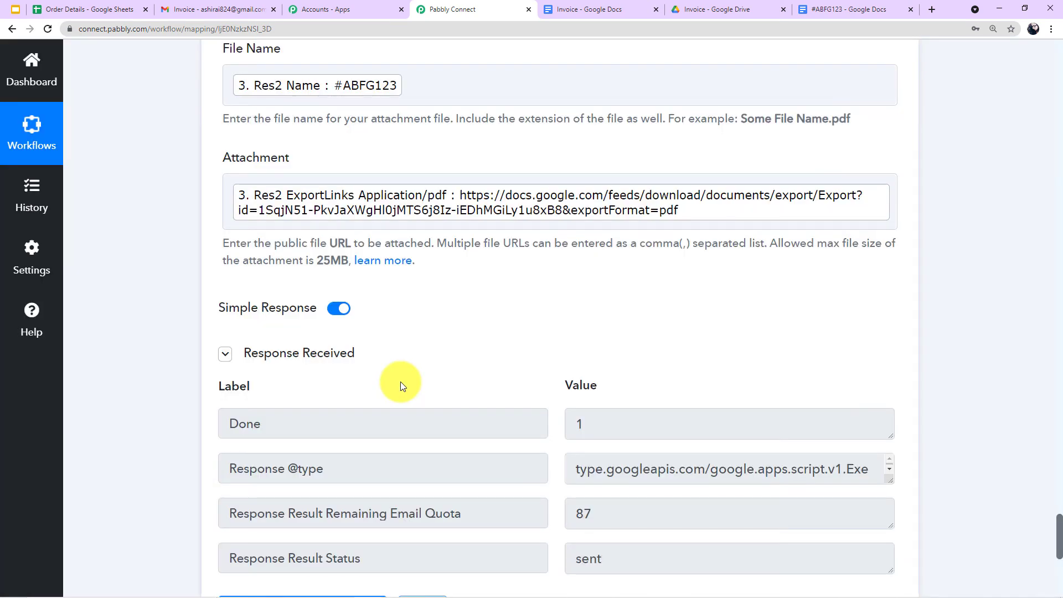
scroll(401, 386, "down", 4)
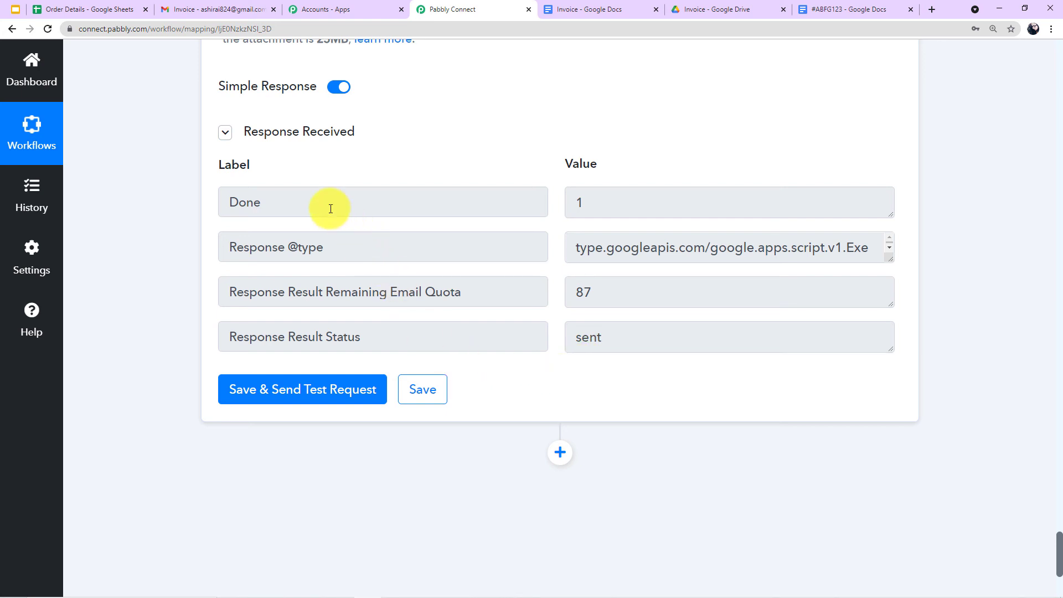
Switch to Gmail, open the newest Invoice email and examine the order details in its PDF attachment.
left_click(234, 9)
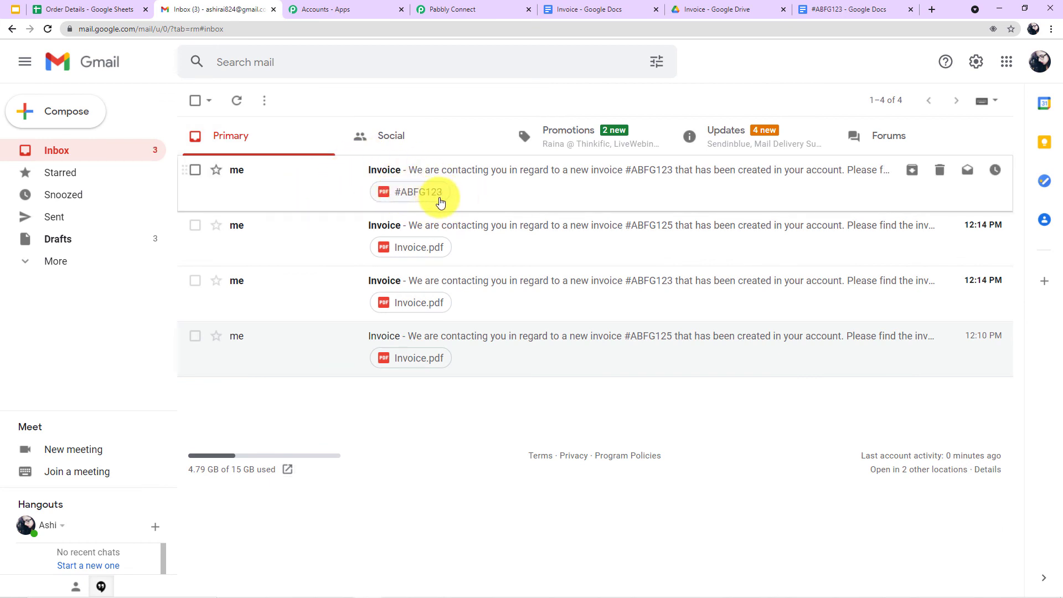
left_click(468, 195)
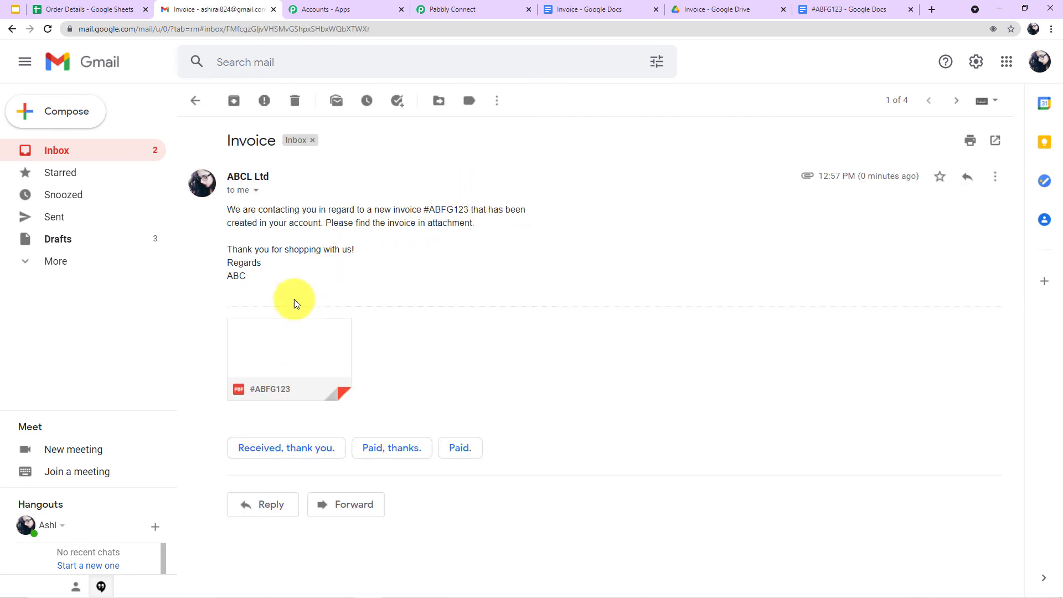
left_click(281, 347)
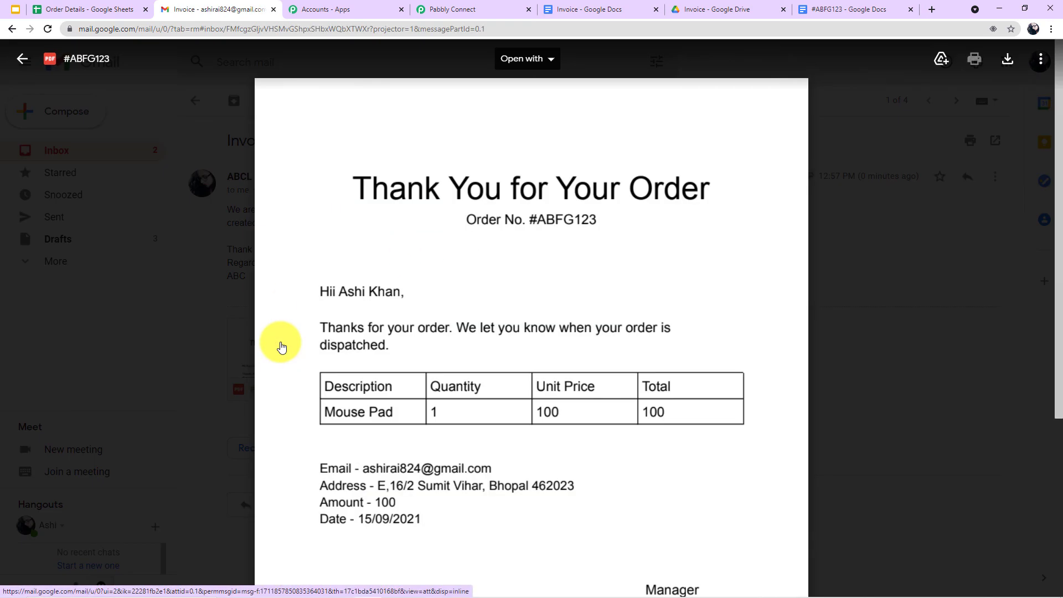
scroll(524, 305, "down", 4)
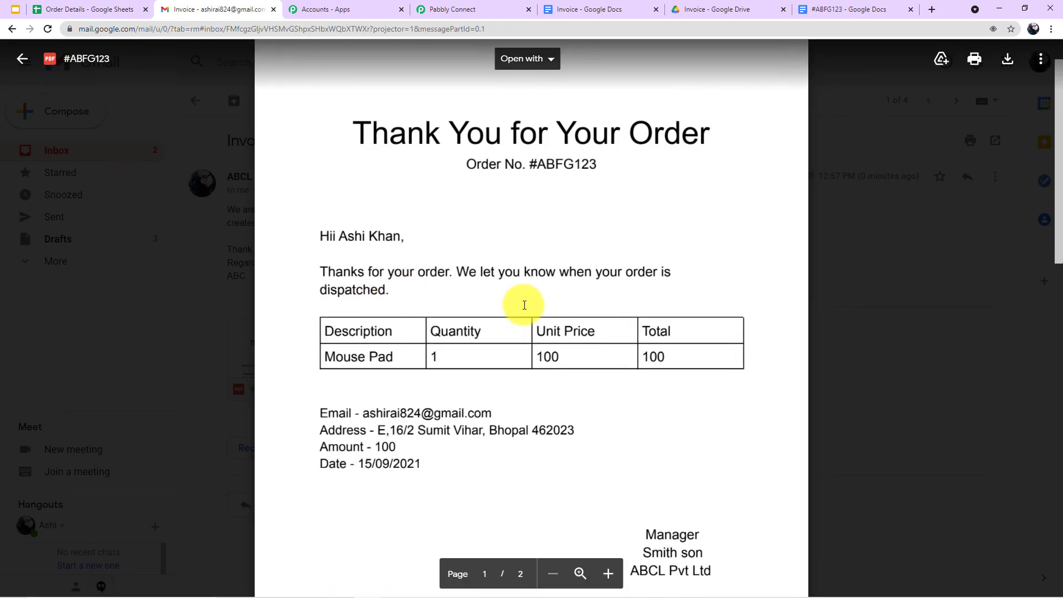
scroll(524, 305, "down", 2)
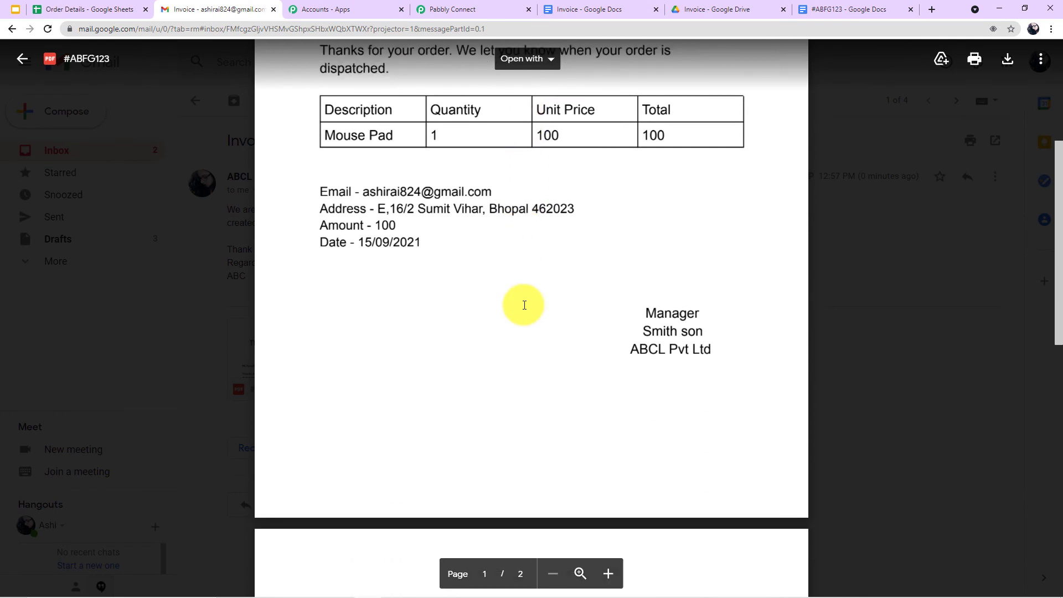
Switch from the emailed invoice PDF to Pabbly Connect and look back over the Gmail and Google Drive actions.
scroll(524, 304, "up", 5)
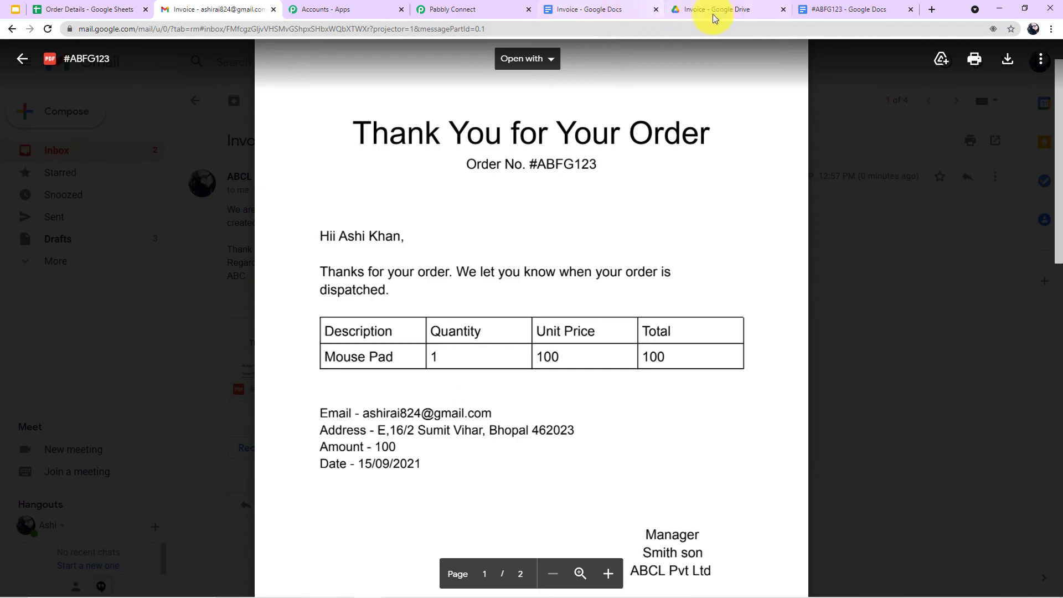
left_click(465, 10)
scroll(436, 193, "up", 9)
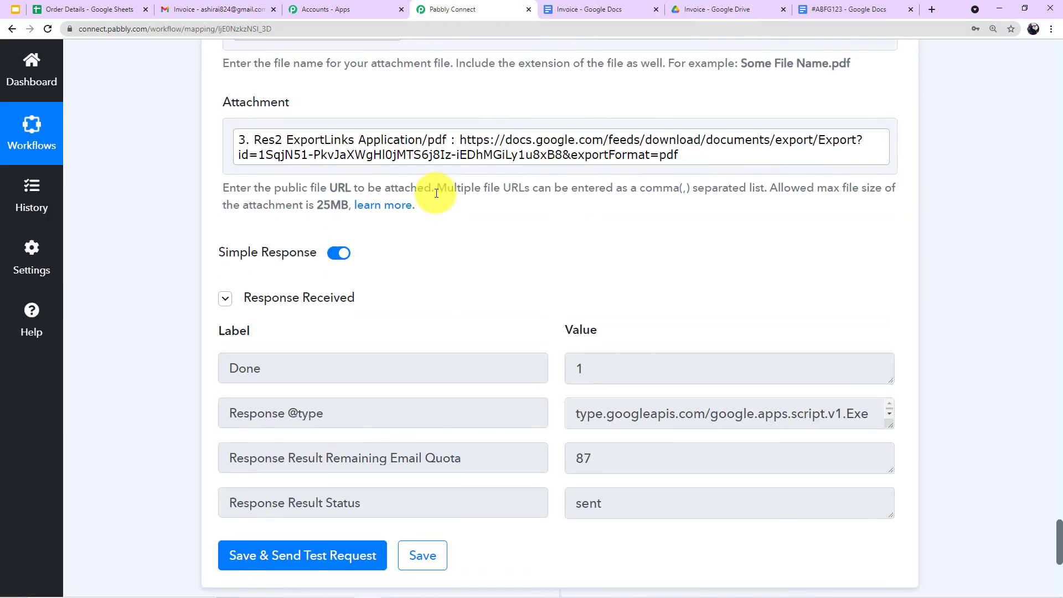
scroll(436, 193, "up", 15)
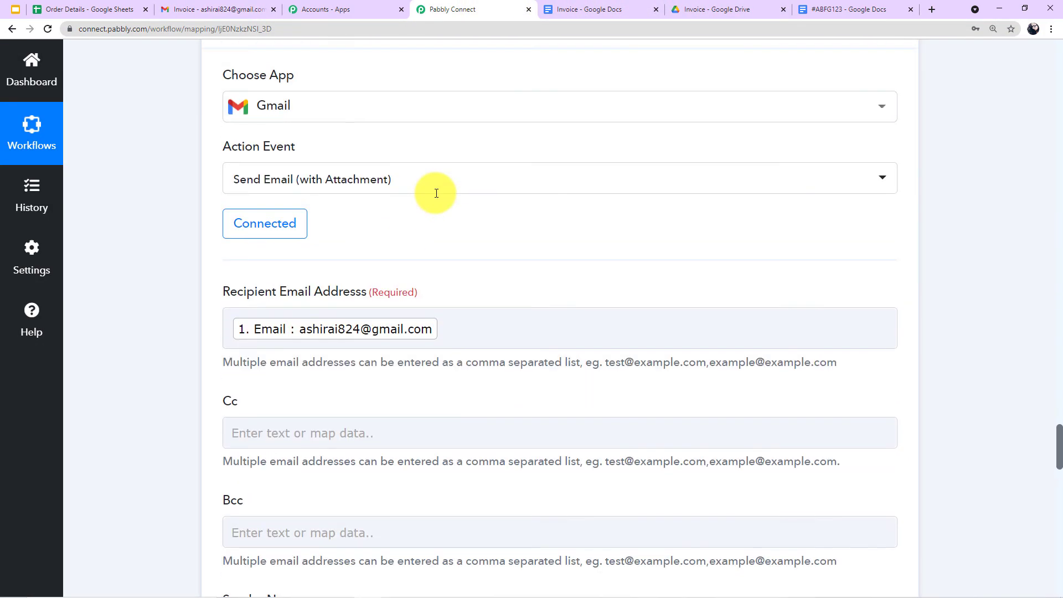
scroll(436, 193, "up", 15)
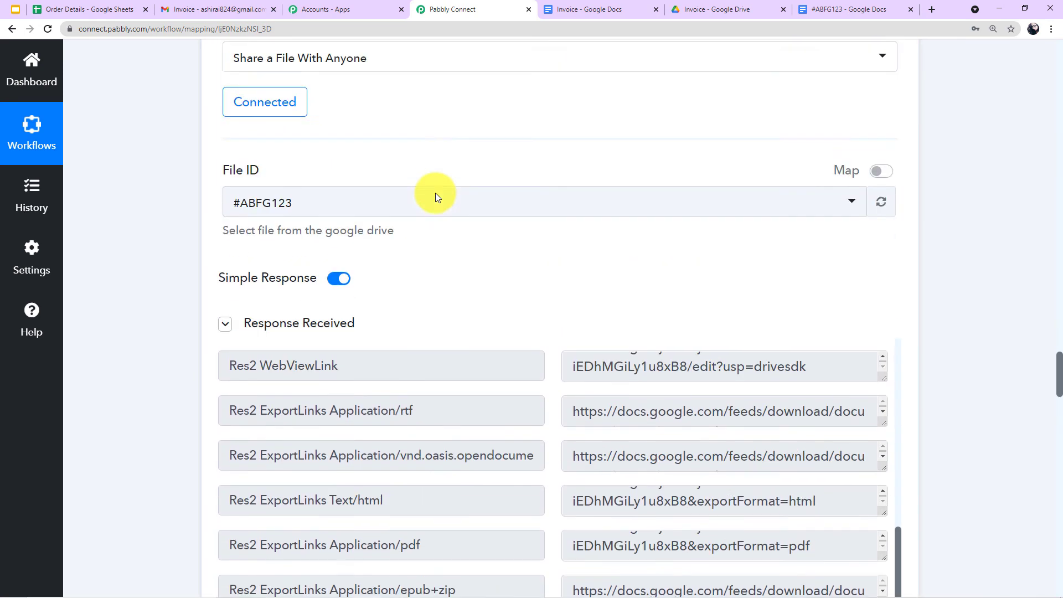
scroll(435, 194, "up", 4)
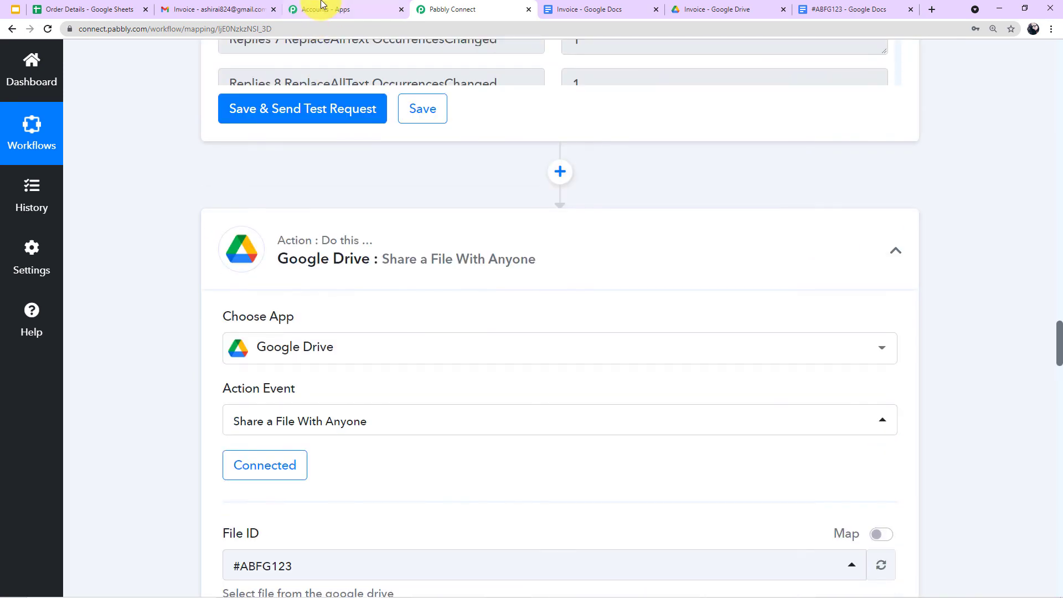
Open the newest generated invoice from the Invoice folder in Google Drive and compare its order details with the PDF in Gmail.
left_click(595, 15)
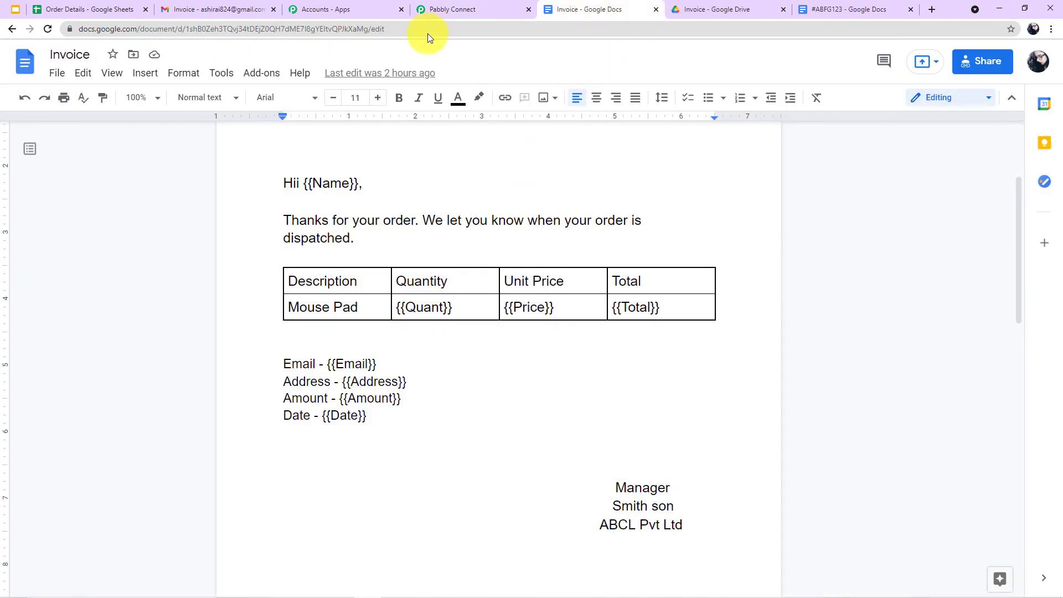
left_click(18, 29)
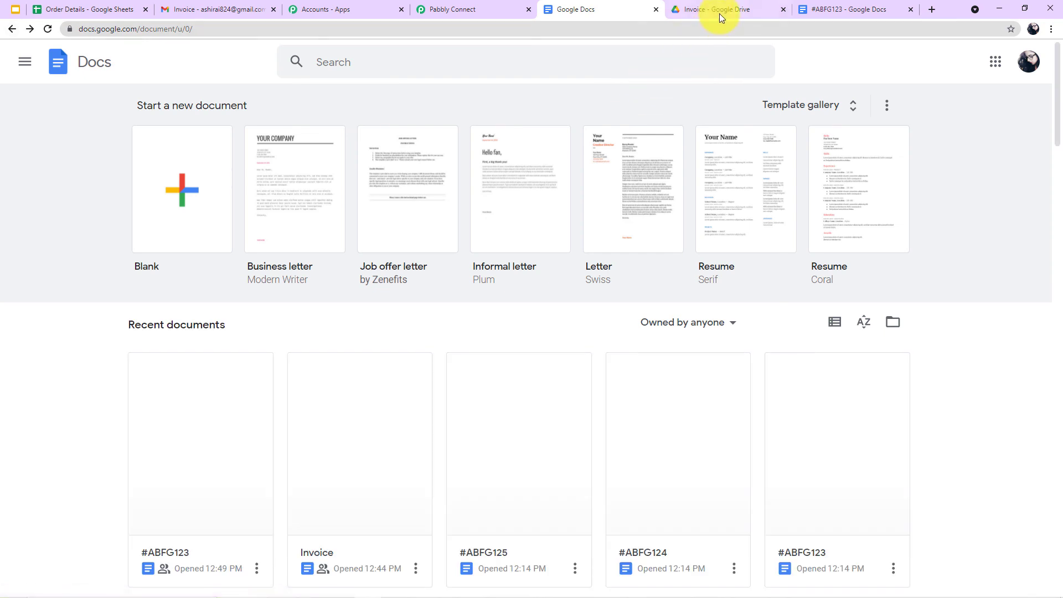
left_click(719, 14)
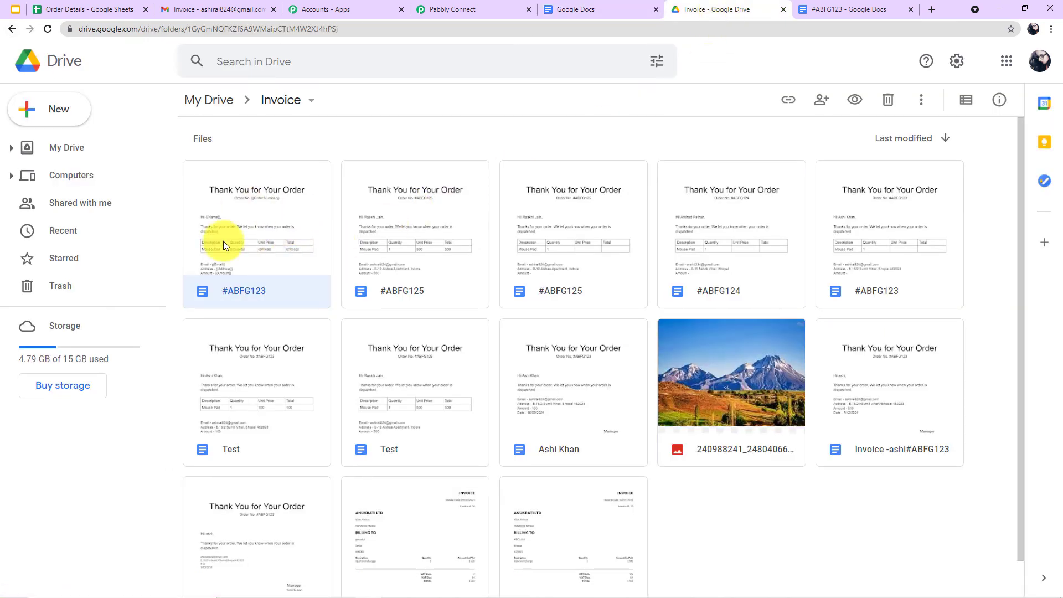
double_click(297, 256)
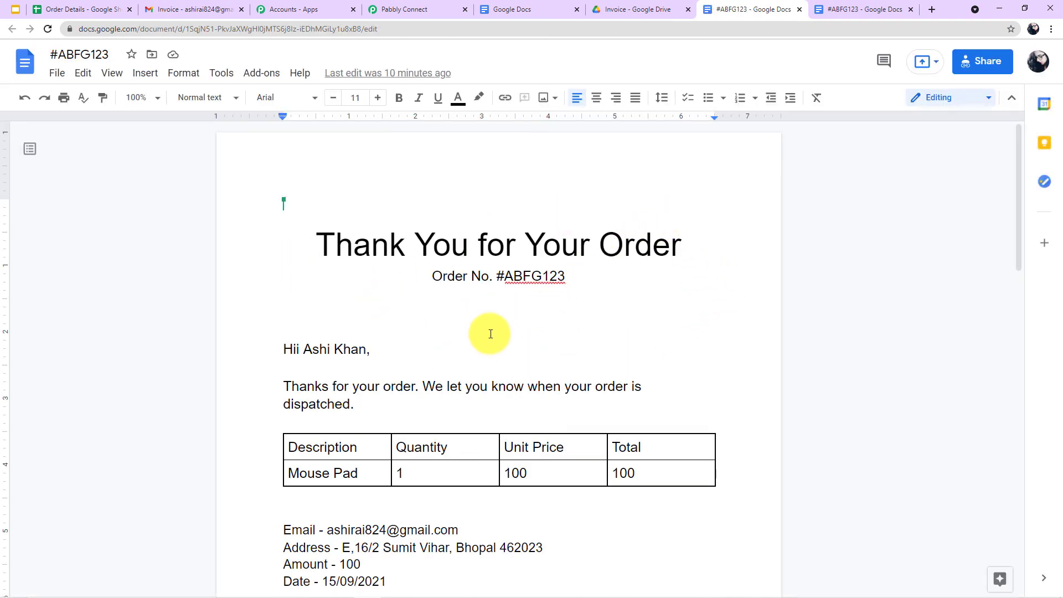
scroll(487, 332, "down", 3)
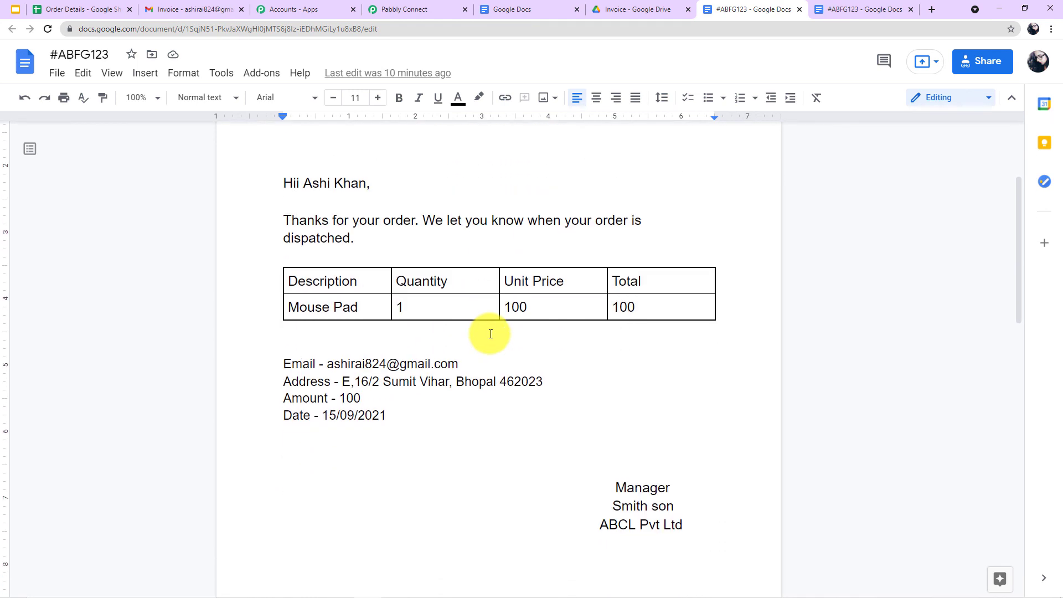
left_click(220, 15)
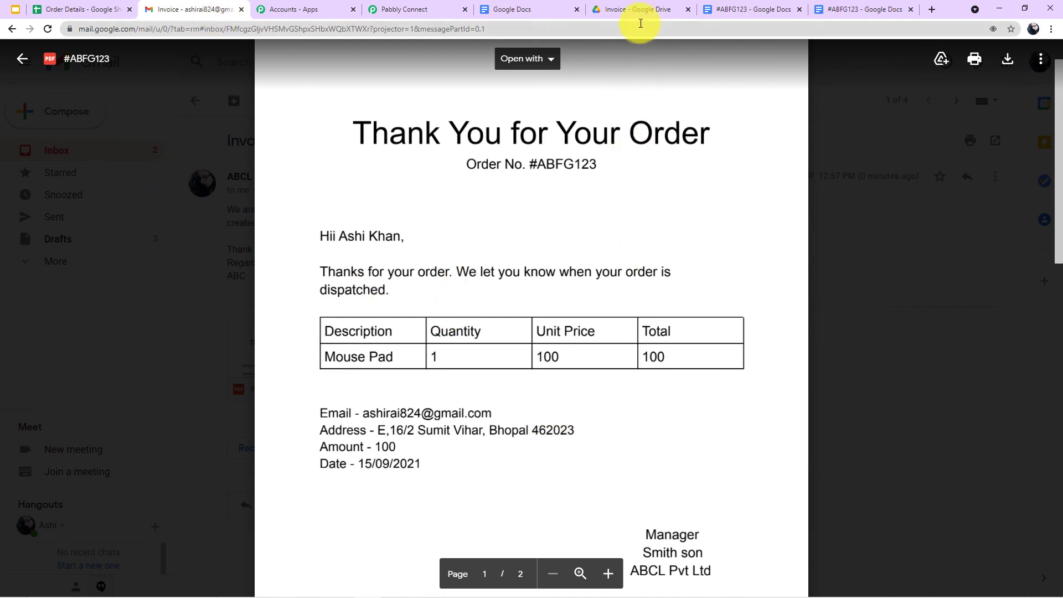
Switch to Pabbly Connect and review the Google Sheets New Spreadsheet Row trigger, its webhook instructions and the received order data.
left_click(429, 17)
scroll(139, 377, "down", 2)
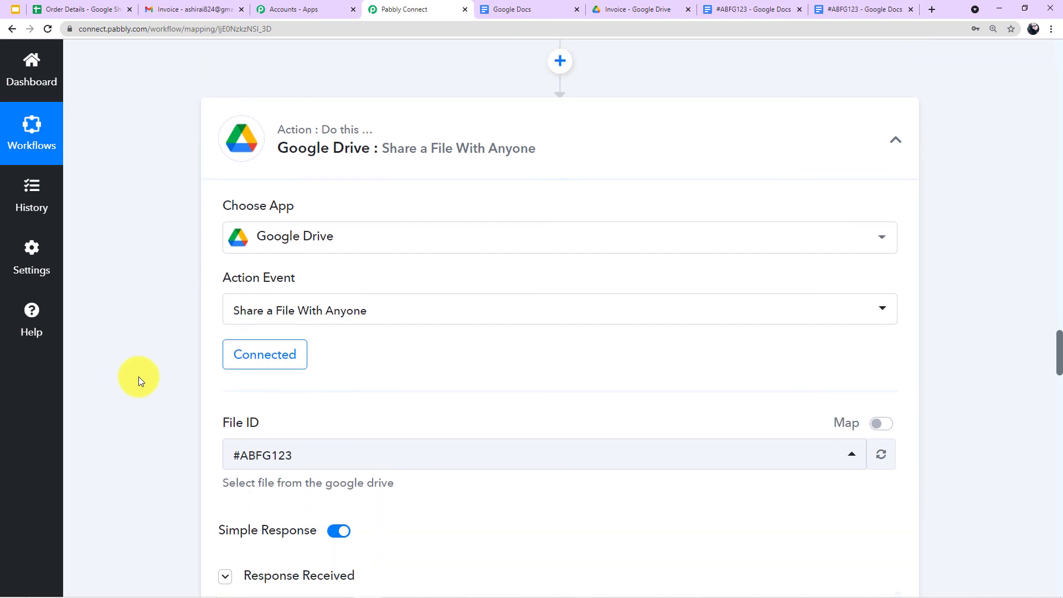
scroll(138, 376, "up", 7)
scroll(139, 376, "up", 20)
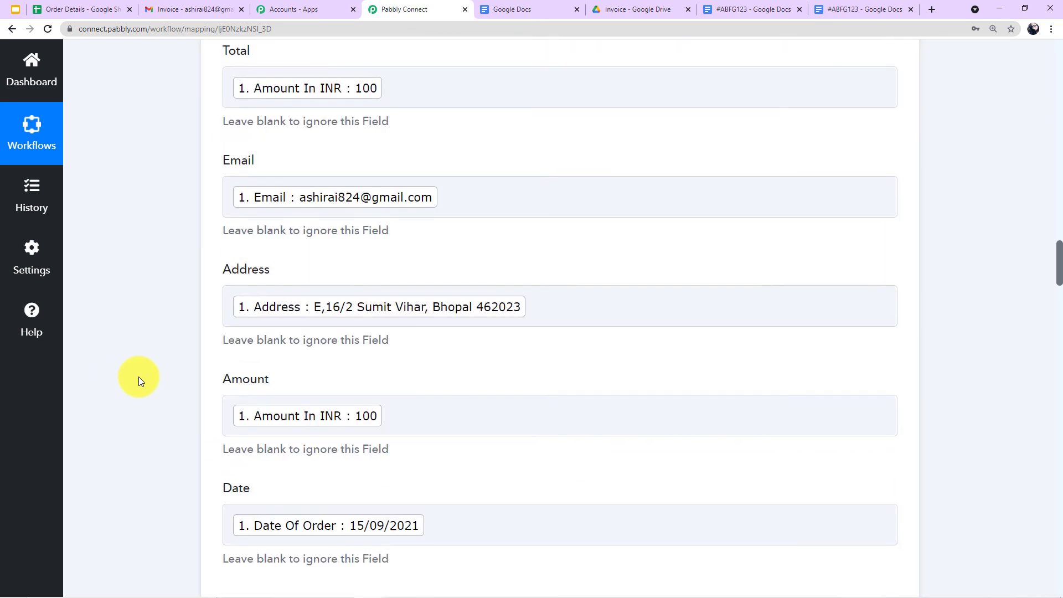
scroll(139, 376, "up", 20)
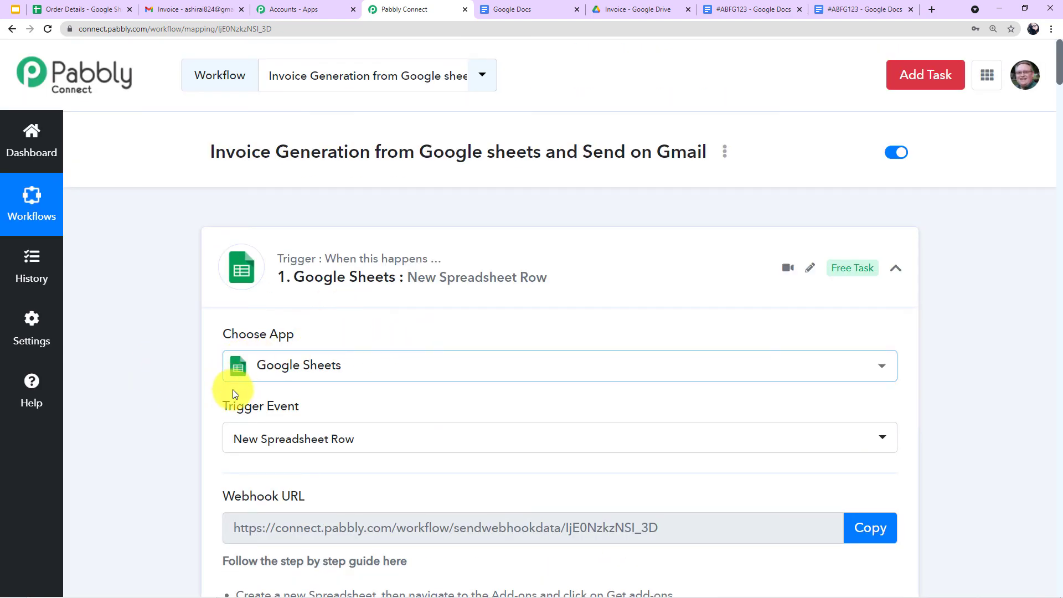
scroll(477, 430, "down", 1)
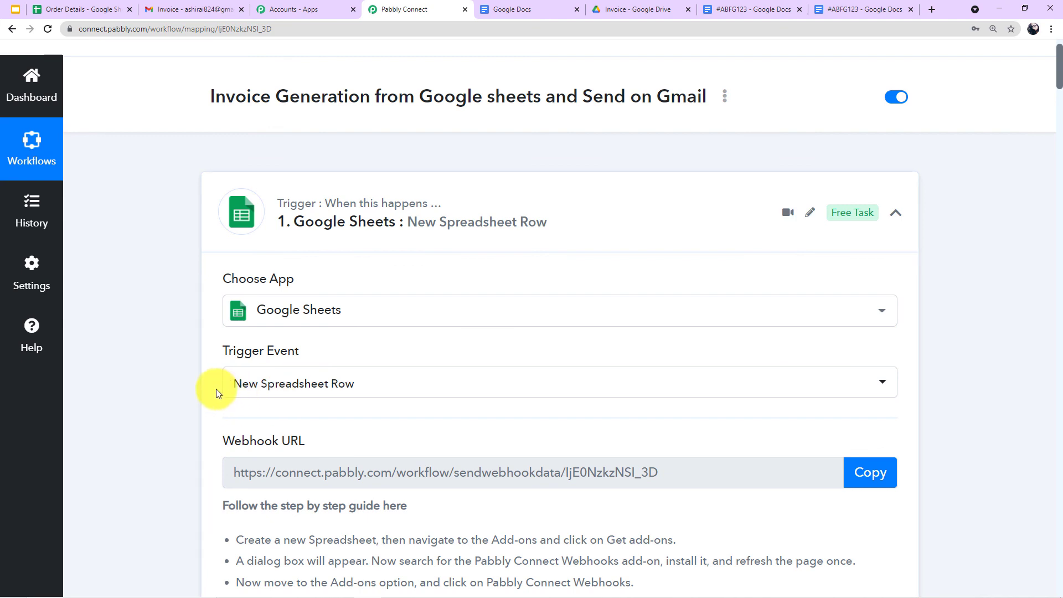
scroll(410, 397, "down", 2)
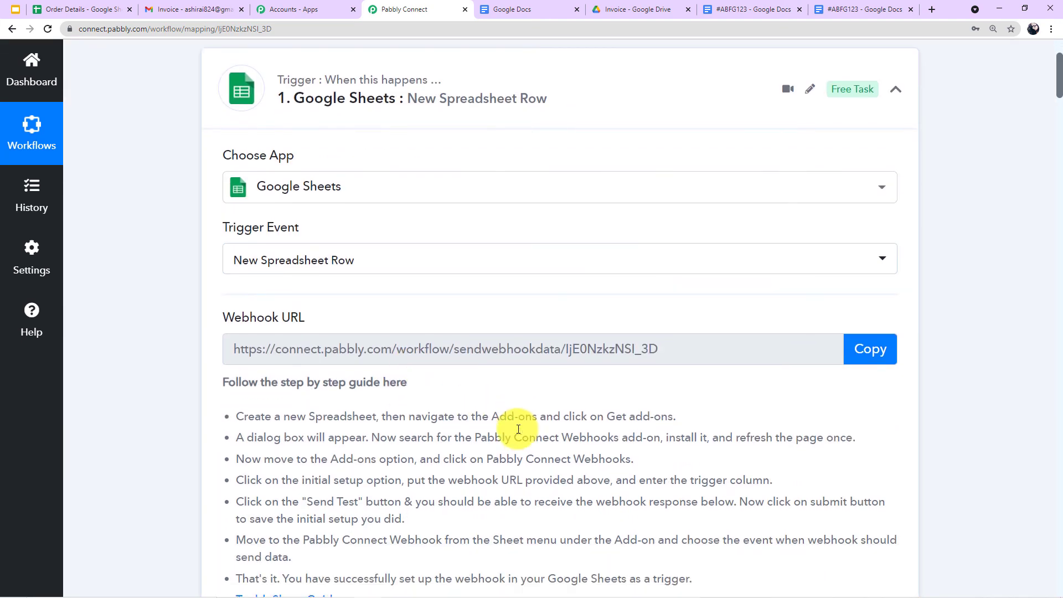
scroll(442, 387, "down", 1)
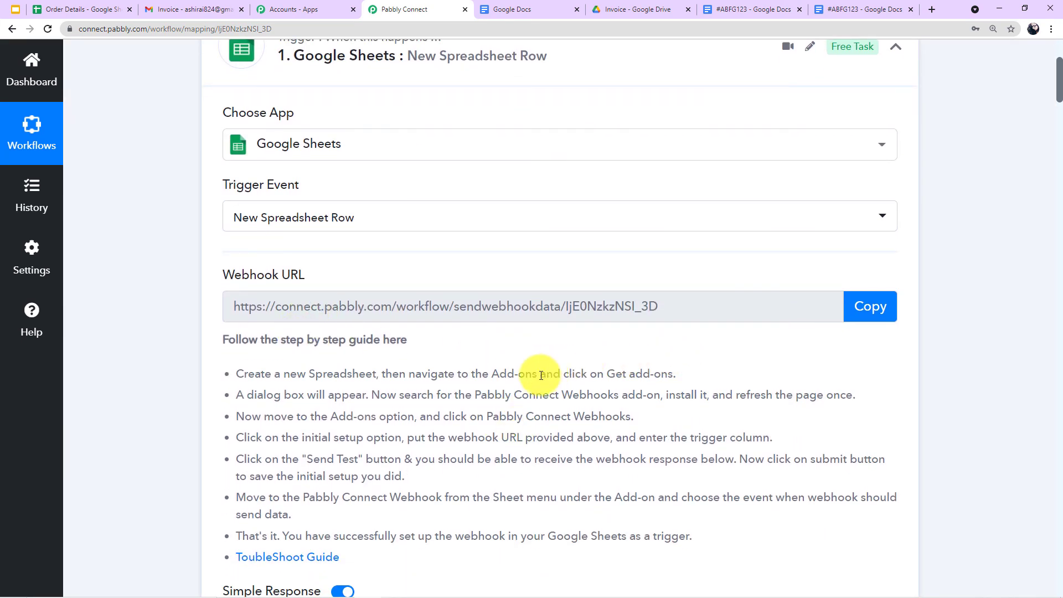
scroll(541, 375, "down", 6)
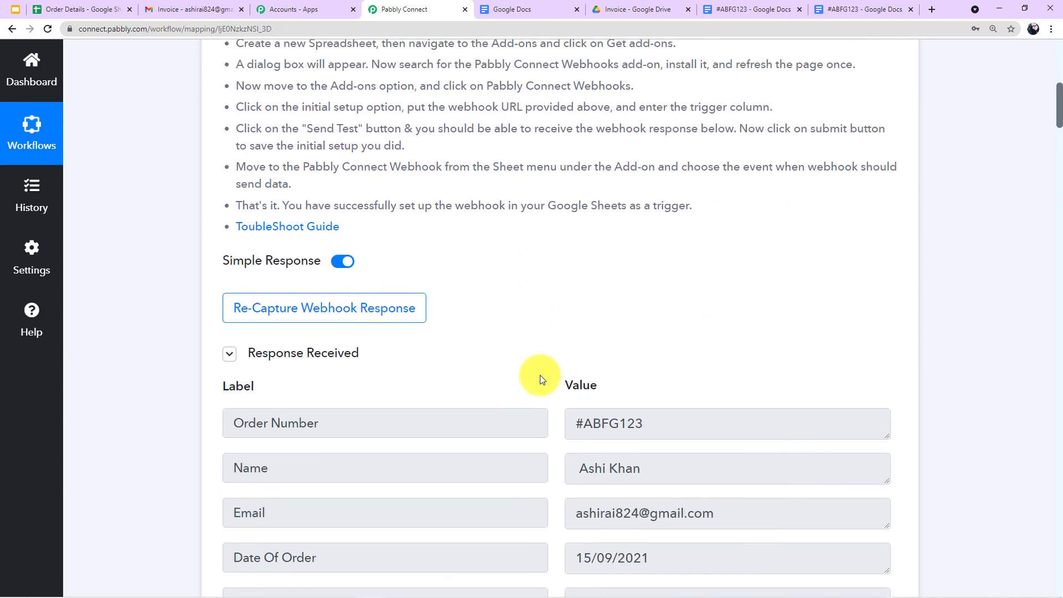
scroll(541, 379, "down", 4)
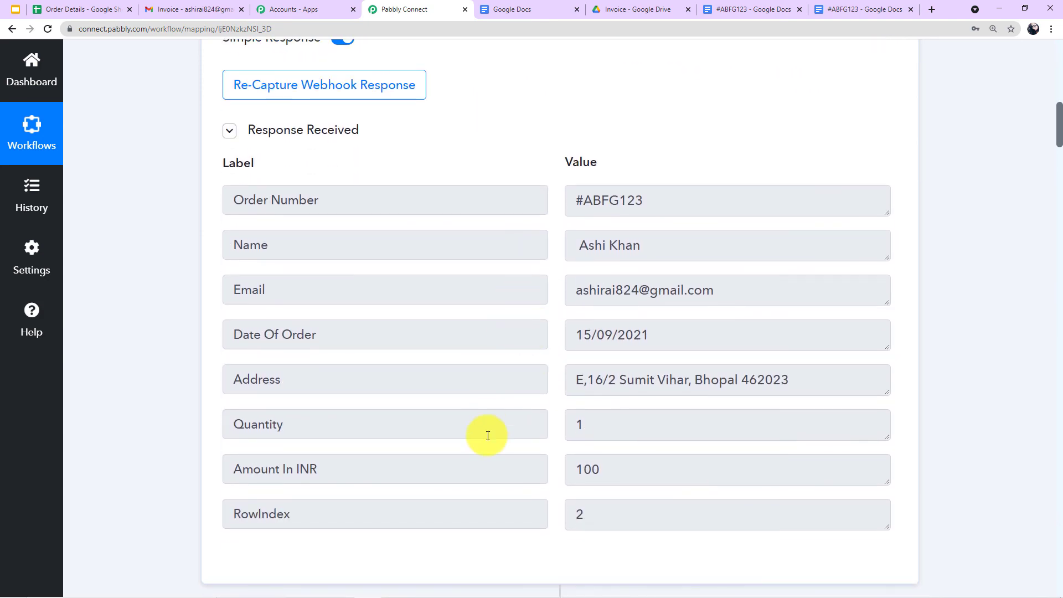
Review the Google Docs Create Document from Template action, including its template, document name, location, mapped fields and response.
scroll(487, 435, "down", 7)
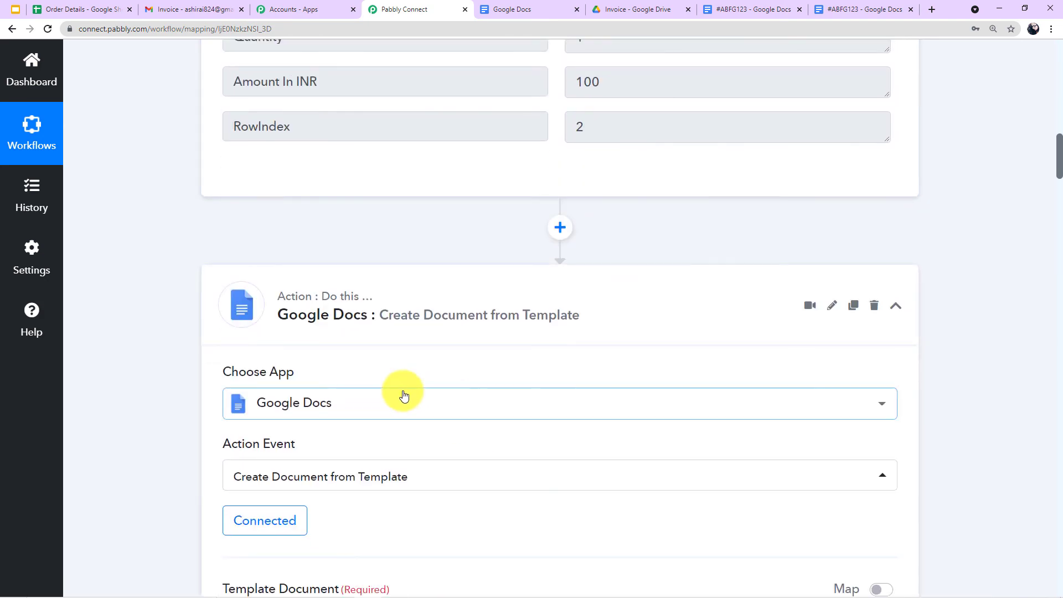
scroll(458, 347, "down", 4)
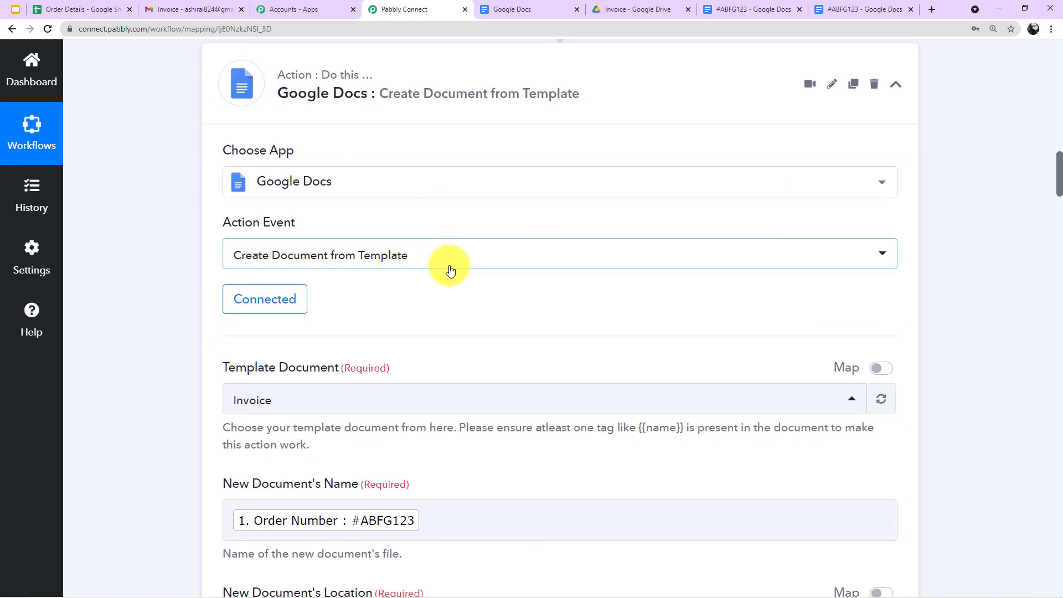
scroll(462, 280, "down", 9)
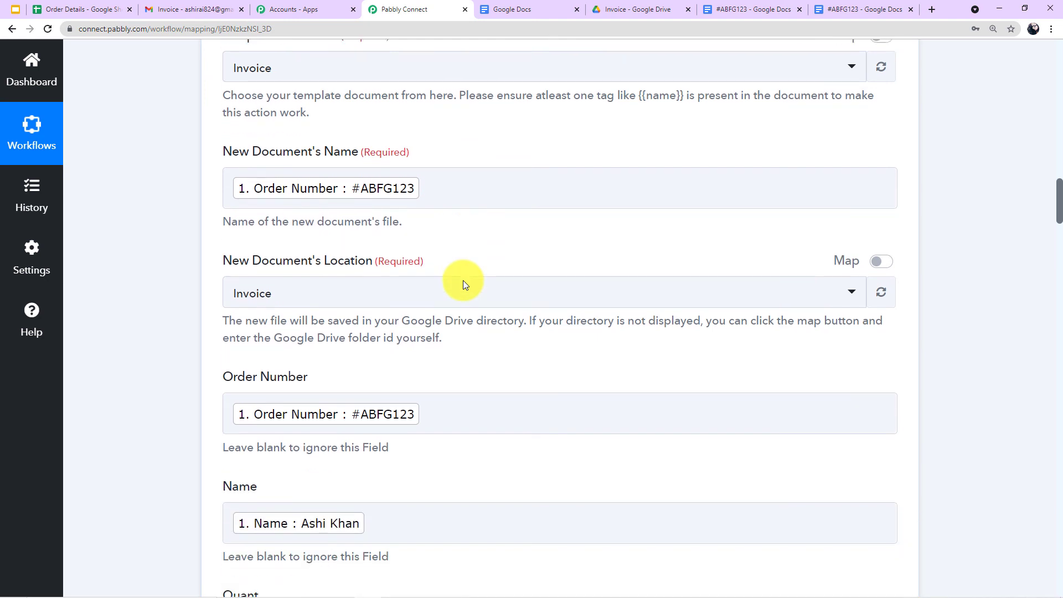
scroll(463, 280, "down", 7)
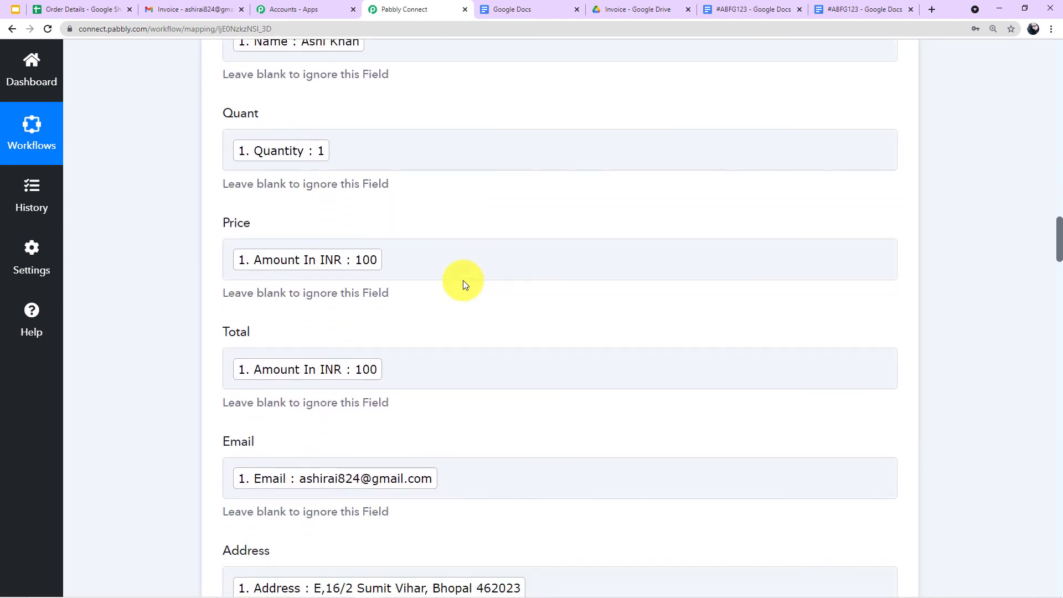
scroll(463, 280, "down", 8)
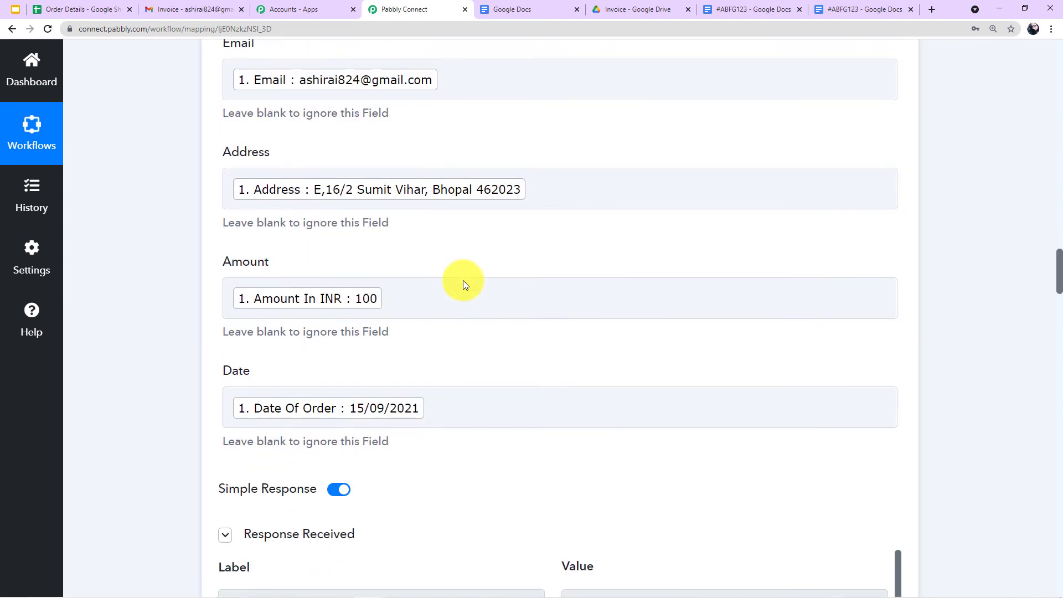
scroll(463, 280, "down", 8)
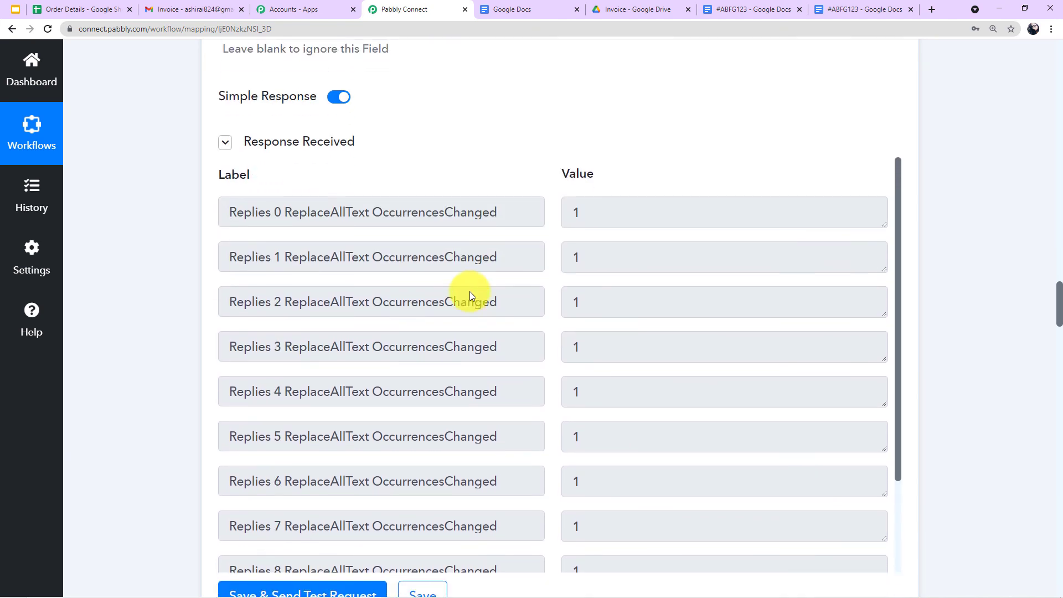
scroll(469, 291, "down", 3)
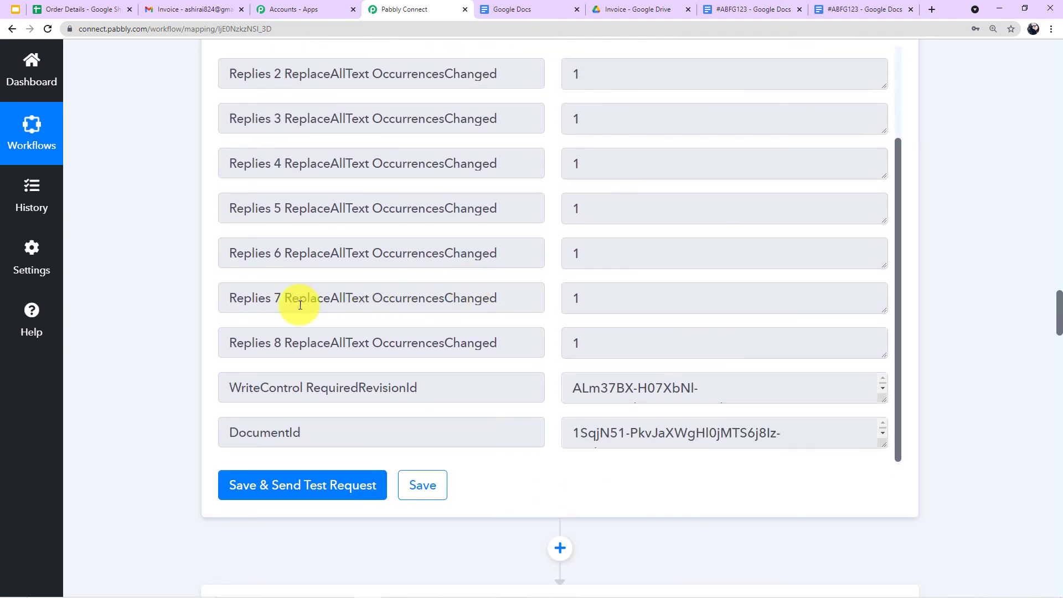
Examine the Google Drive Share a File With Anyone action, its selected file and the export links in its response.
scroll(161, 327, "down", 7)
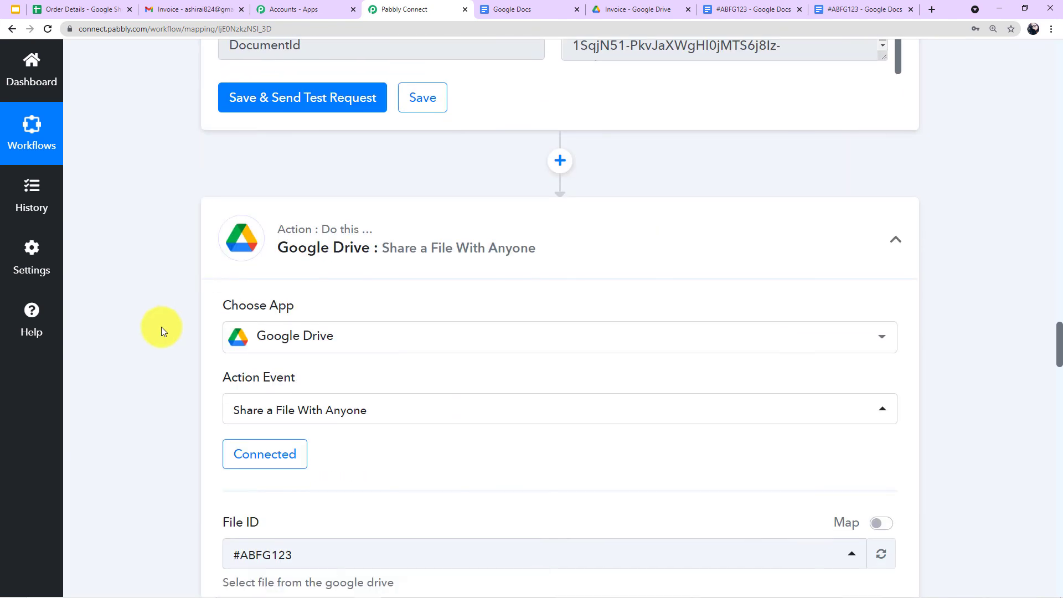
scroll(463, 307, "down", 3)
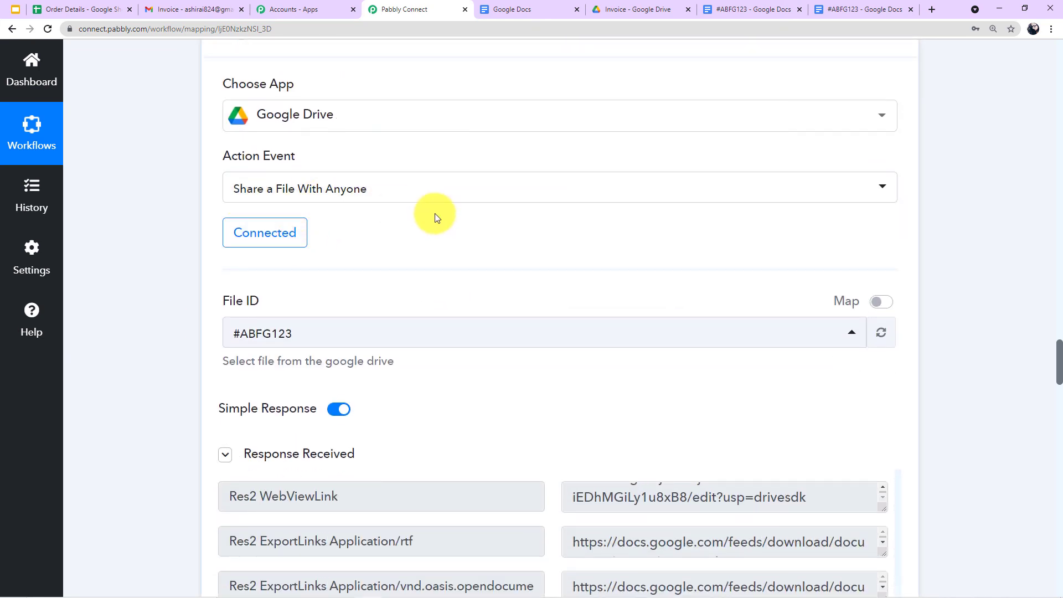
scroll(437, 325, "down", 4)
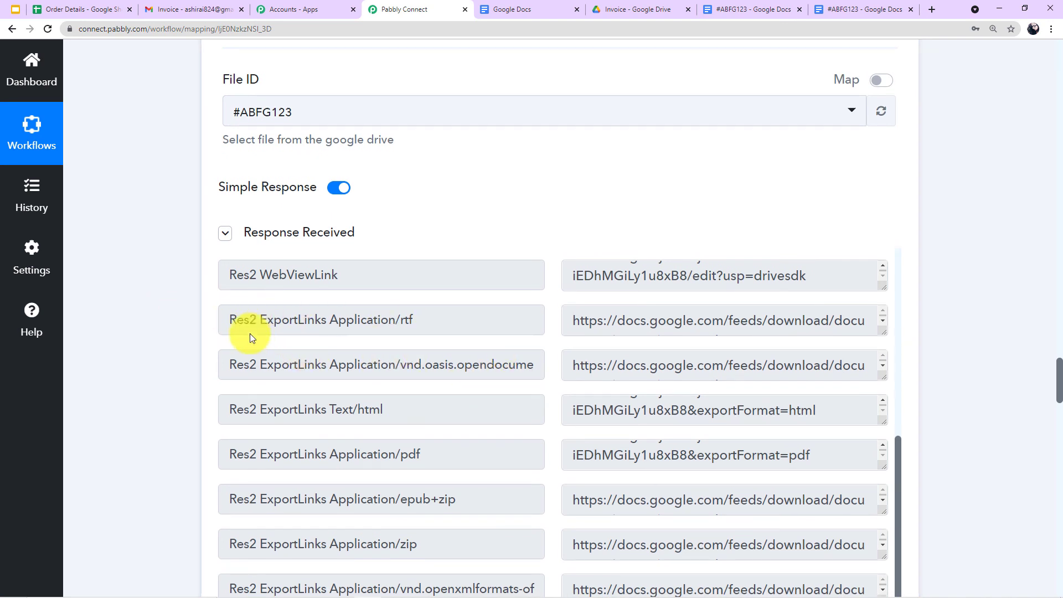
scroll(250, 333, "down", 2)
scroll(459, 424, "down", 7)
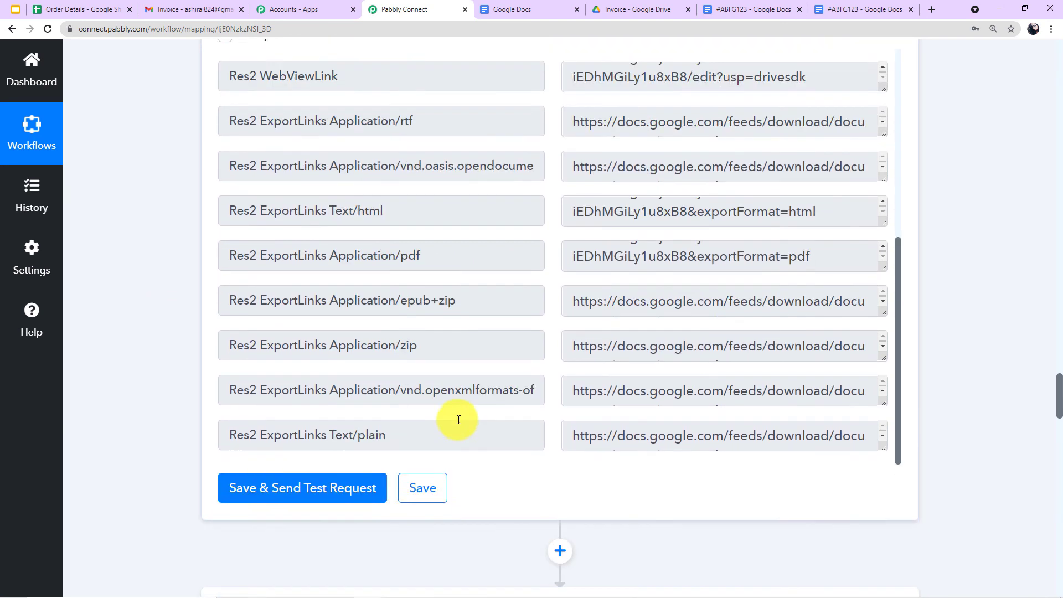
Review the Gmail Send Email (with Attachment) action's recipient, sender, subject, content and attachment mappings, and save the action.
scroll(535, 355, "down", 3)
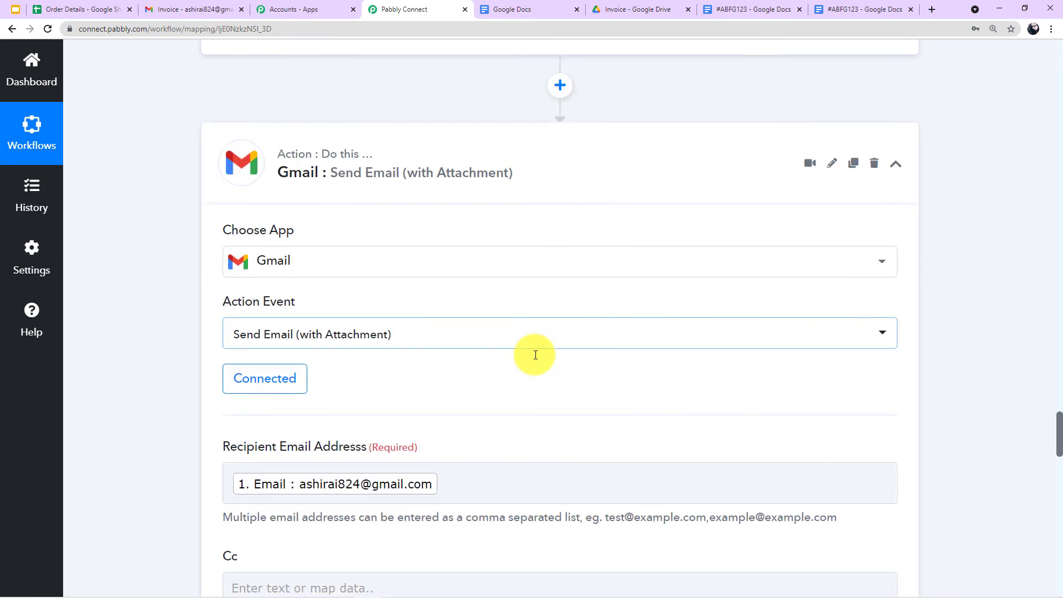
scroll(535, 355, "down", 4)
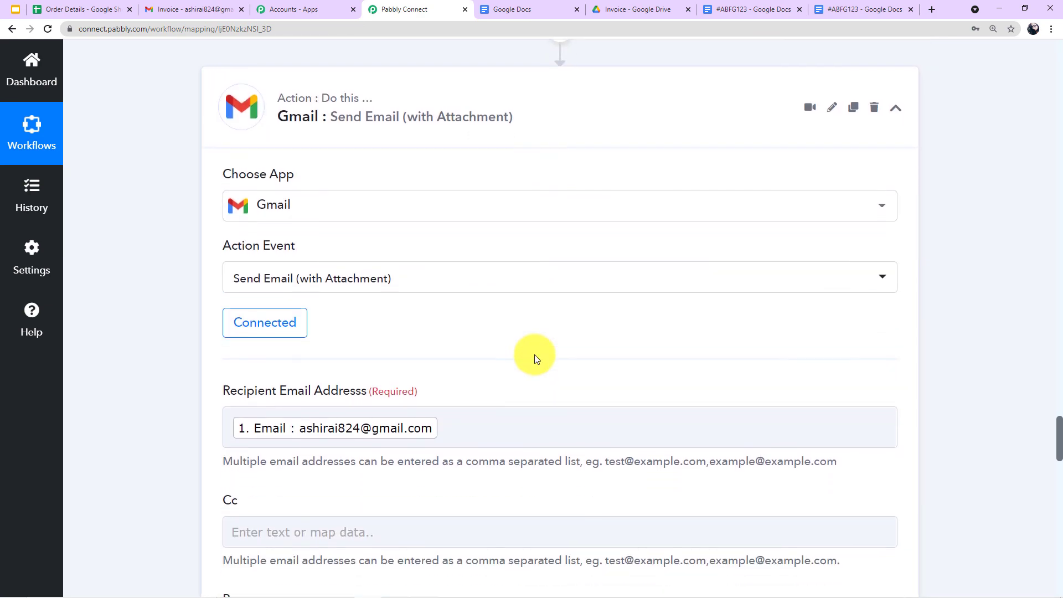
scroll(535, 355, "down", 7)
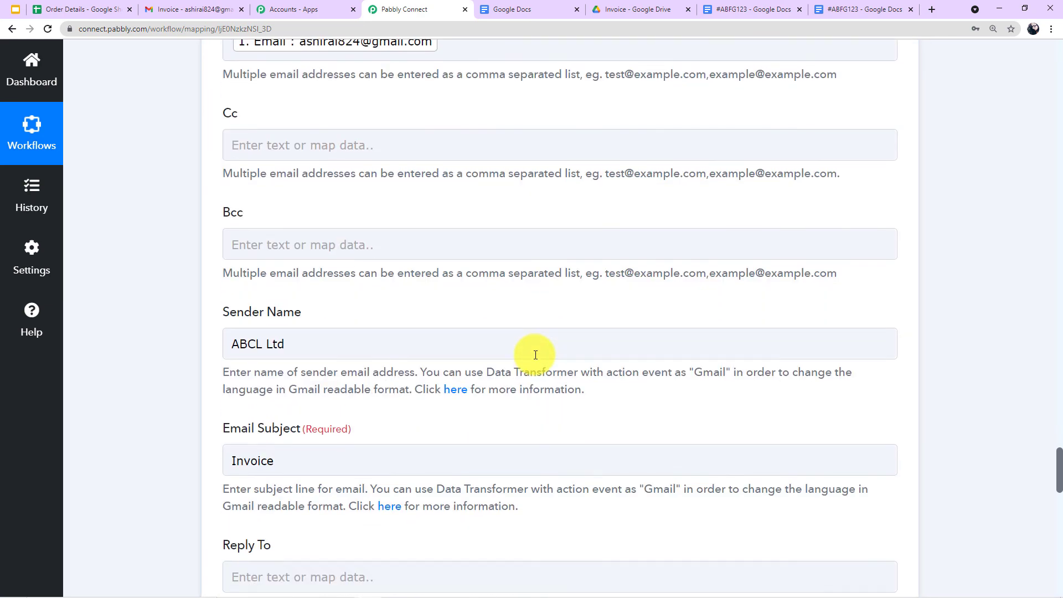
scroll(536, 357, "down", 9)
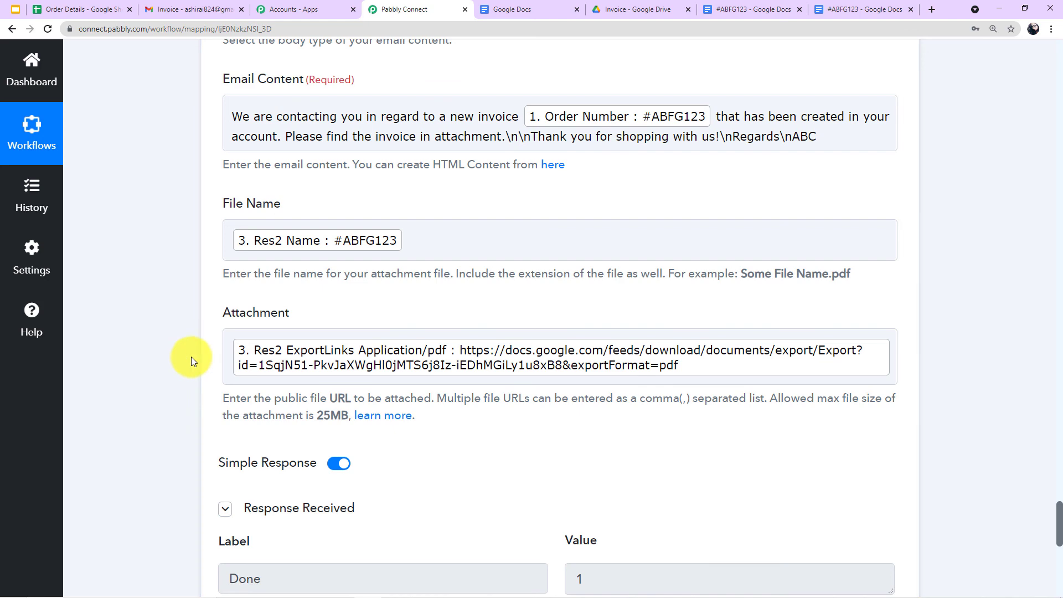
scroll(191, 356, "down", 8)
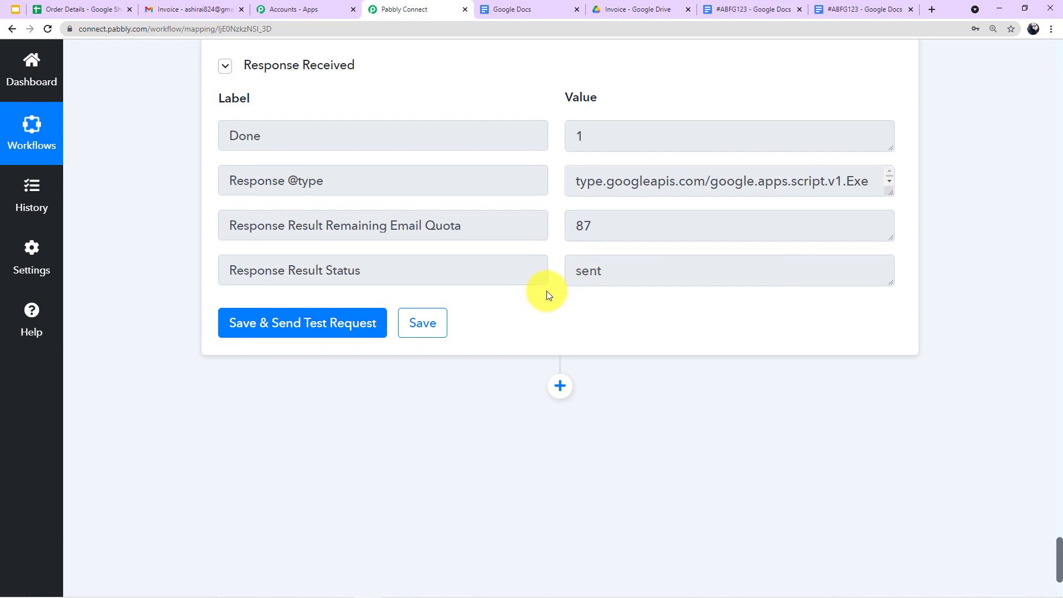
left_click(432, 337)
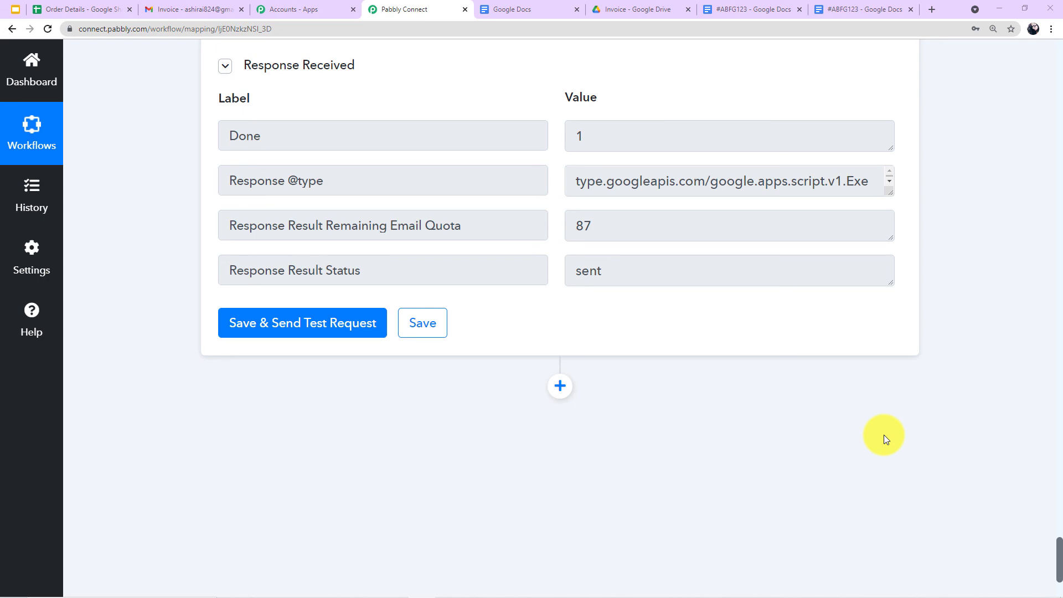
scroll(882, 434, "up", 12)
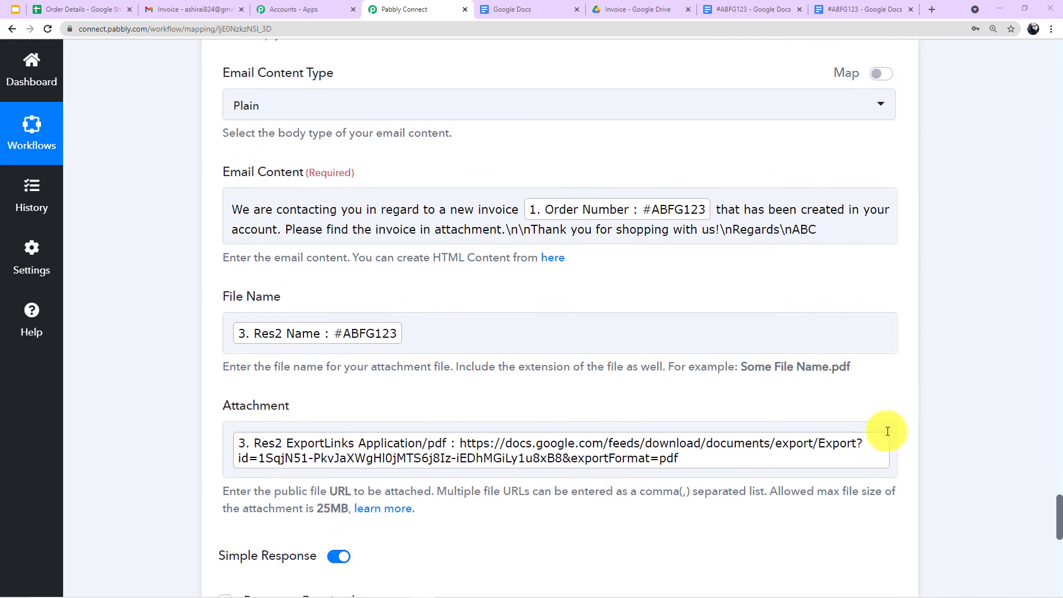
scroll(887, 432, "up", 2)
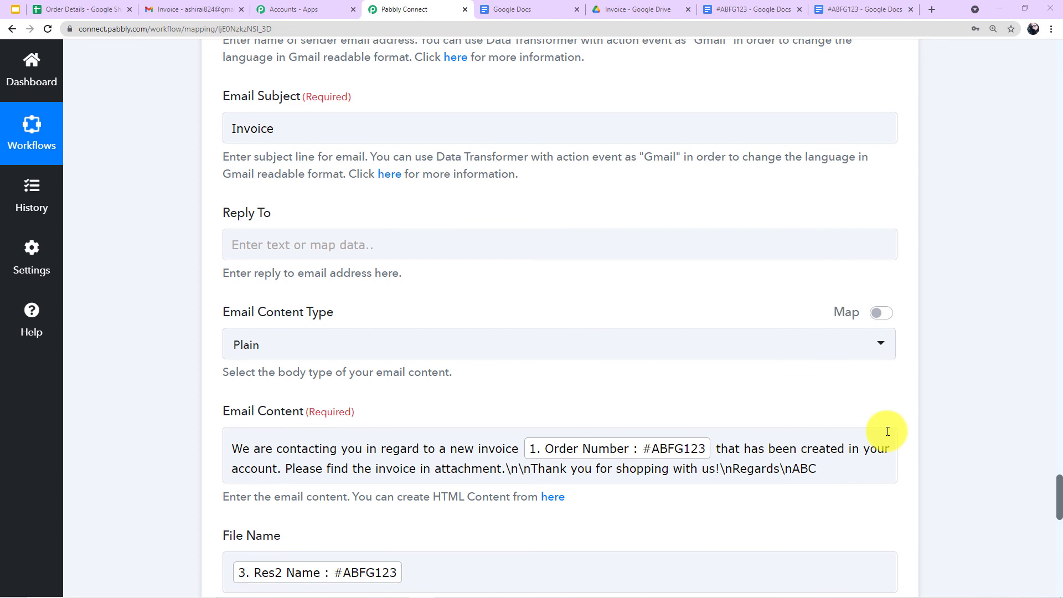